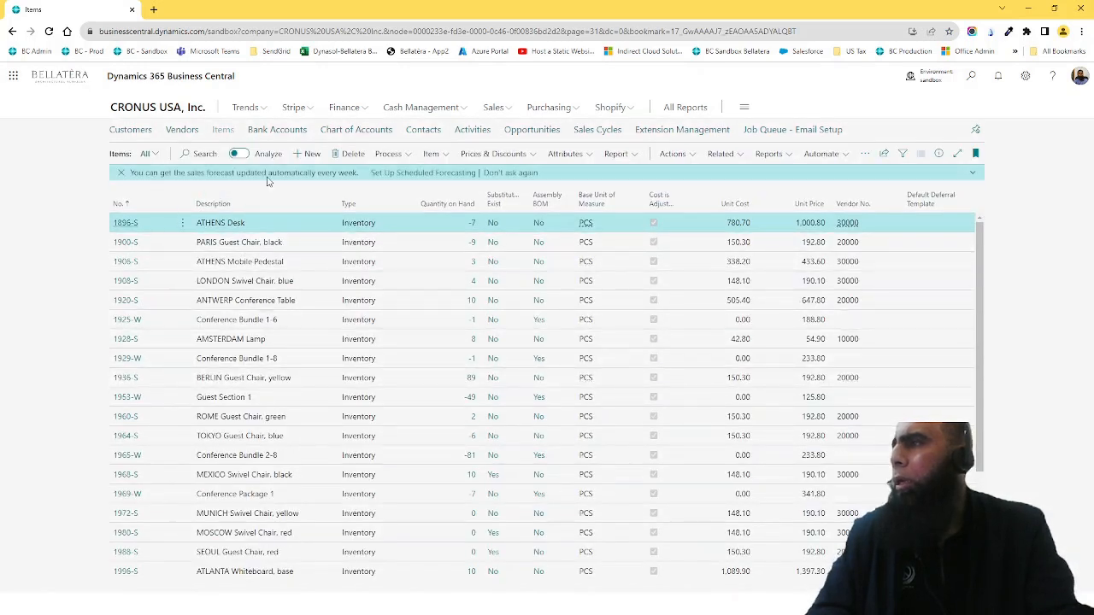
# - Create a new item in the Items list from the ITEM template
pyautogui.click(310, 153)
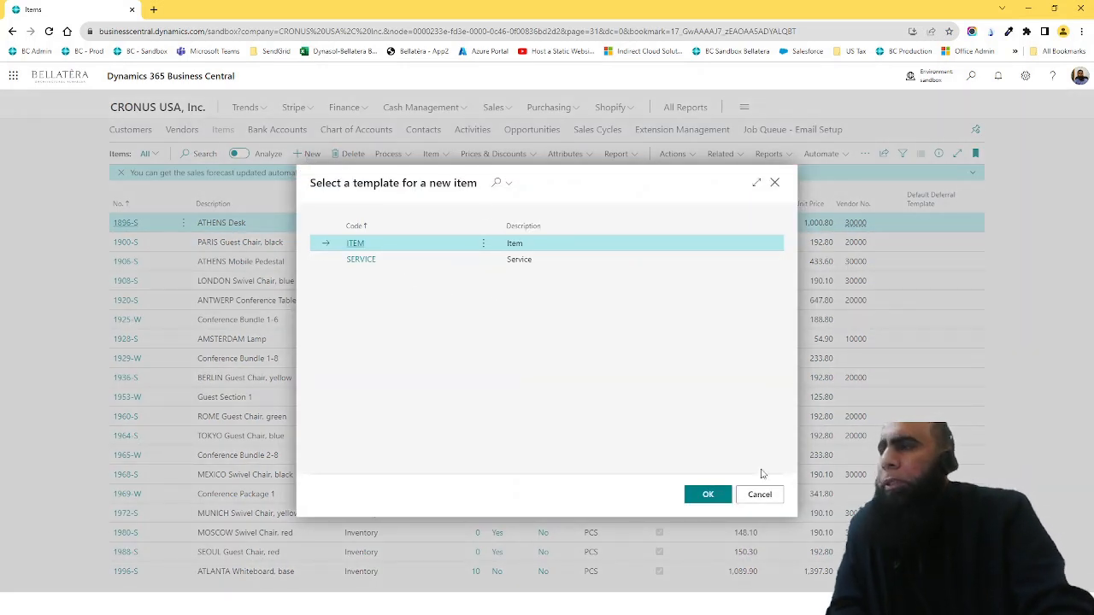
pyautogui.click(695, 501)
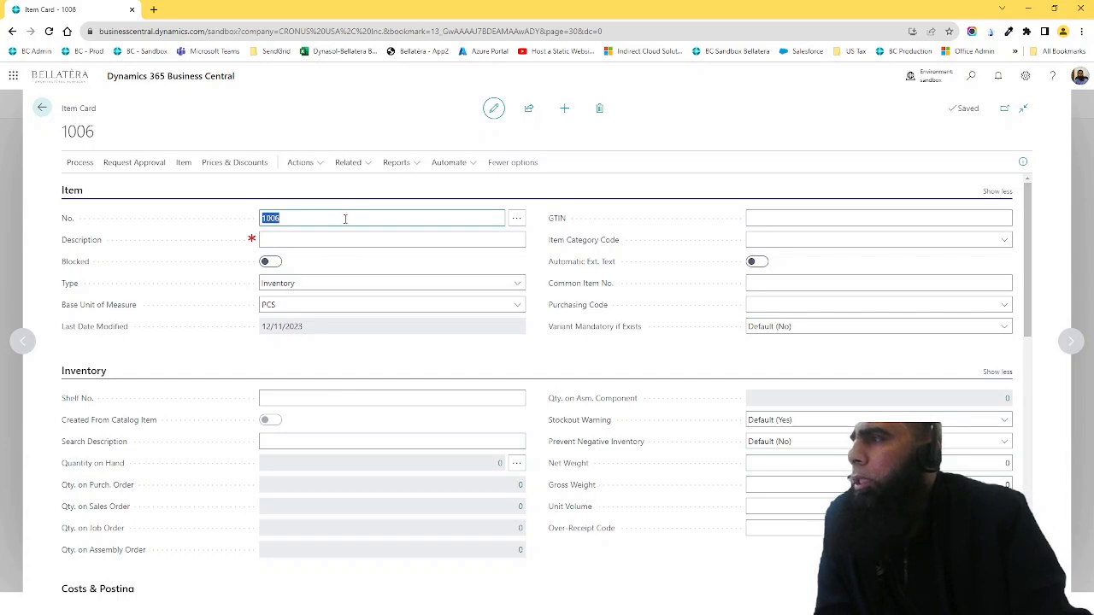
# - Examine the new item card's general fields, inventory, costs and posting, prices and sales, and replenishment settings
pyautogui.click(173, 224)
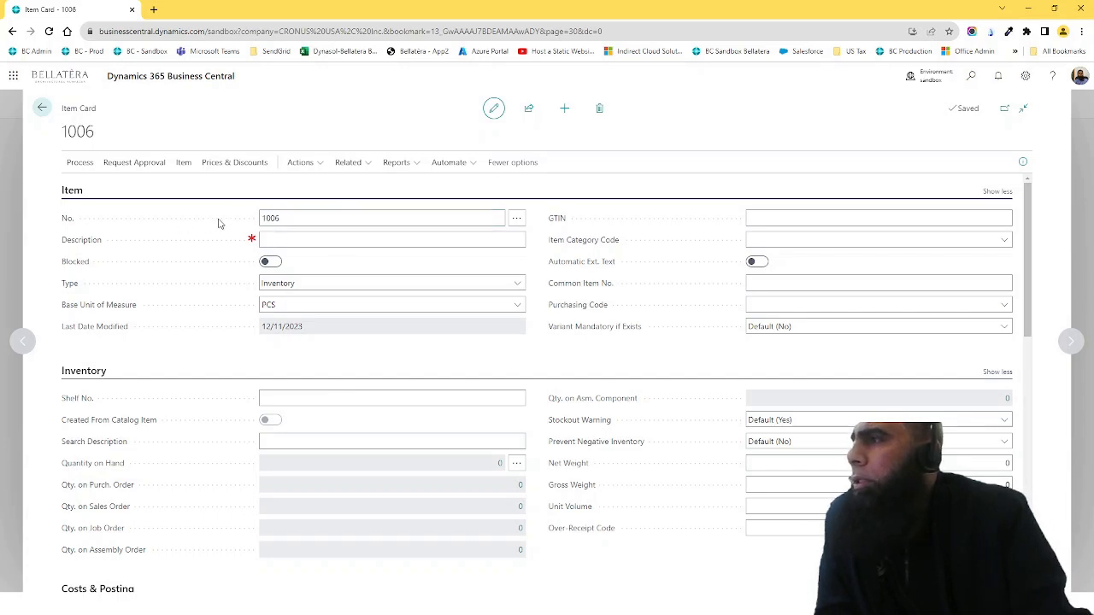
pyautogui.click(270, 218)
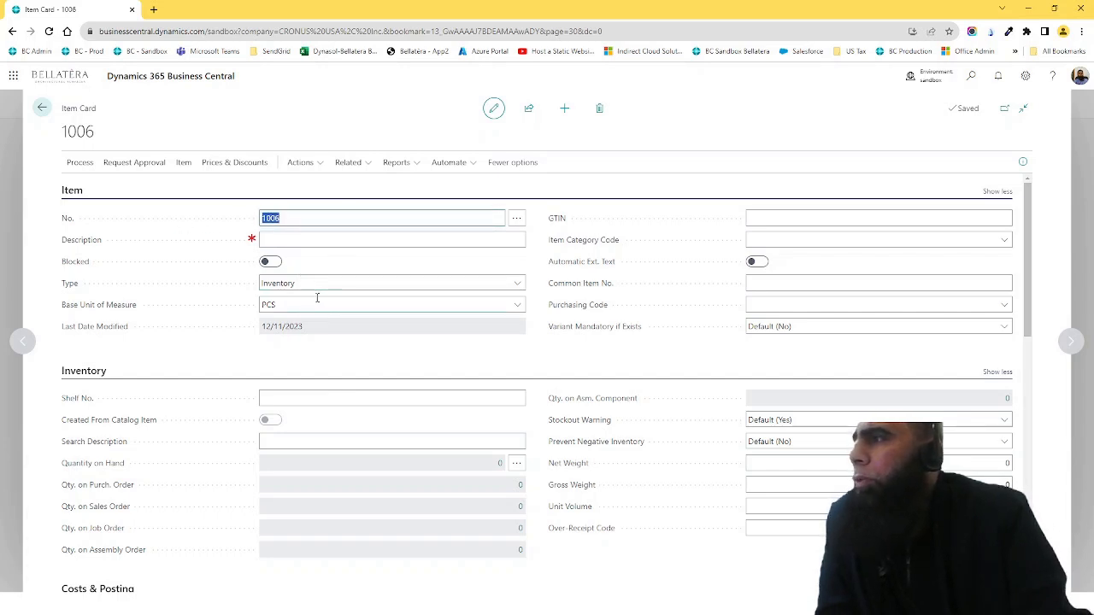
pyautogui.click(291, 289)
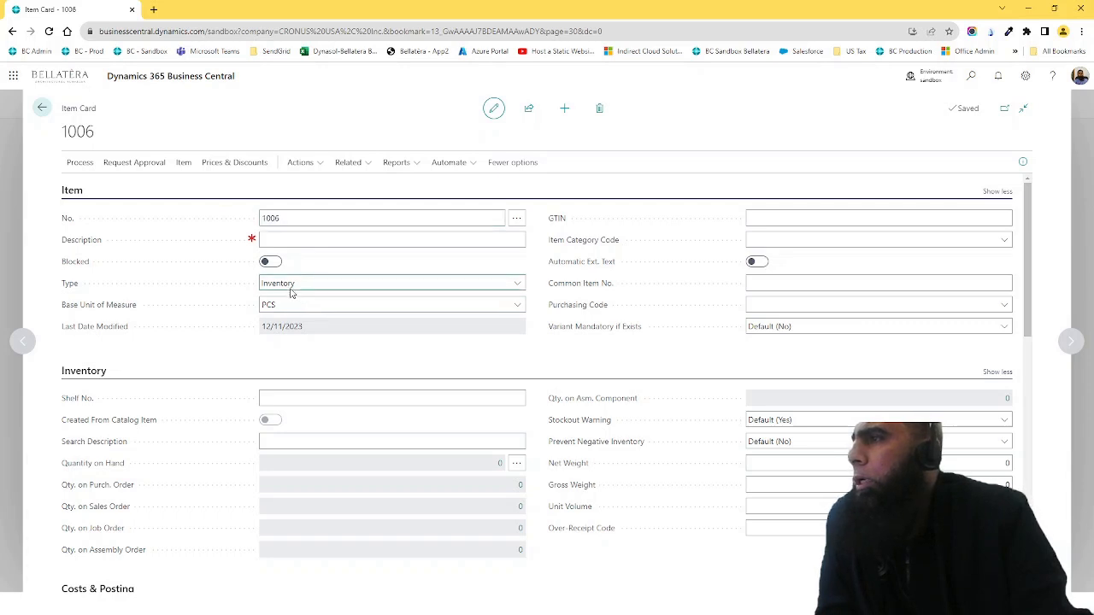
pyautogui.click(284, 237)
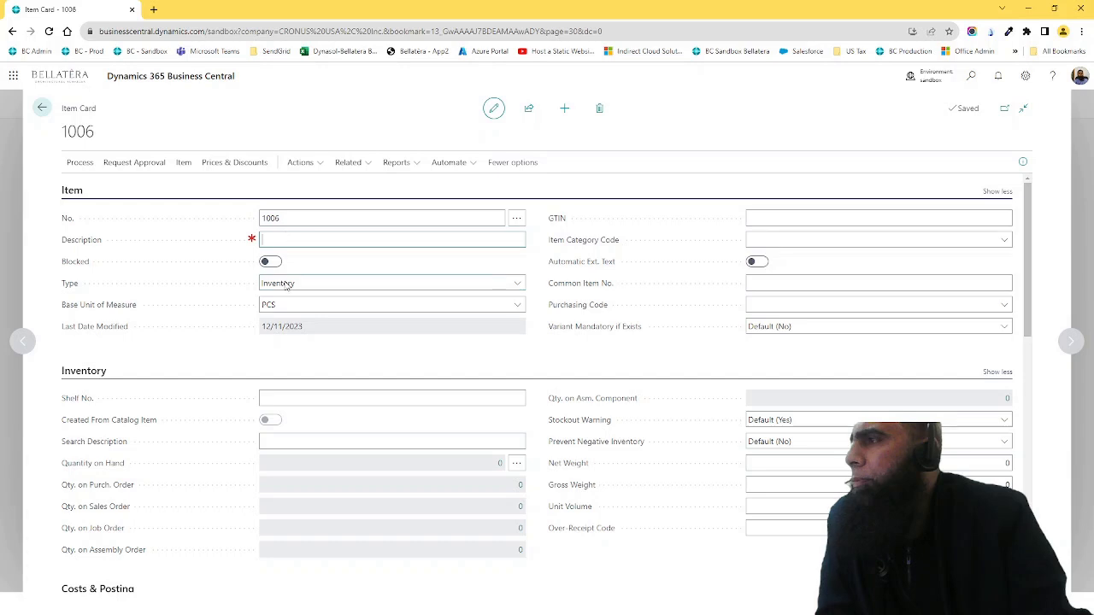
pyautogui.click(278, 307)
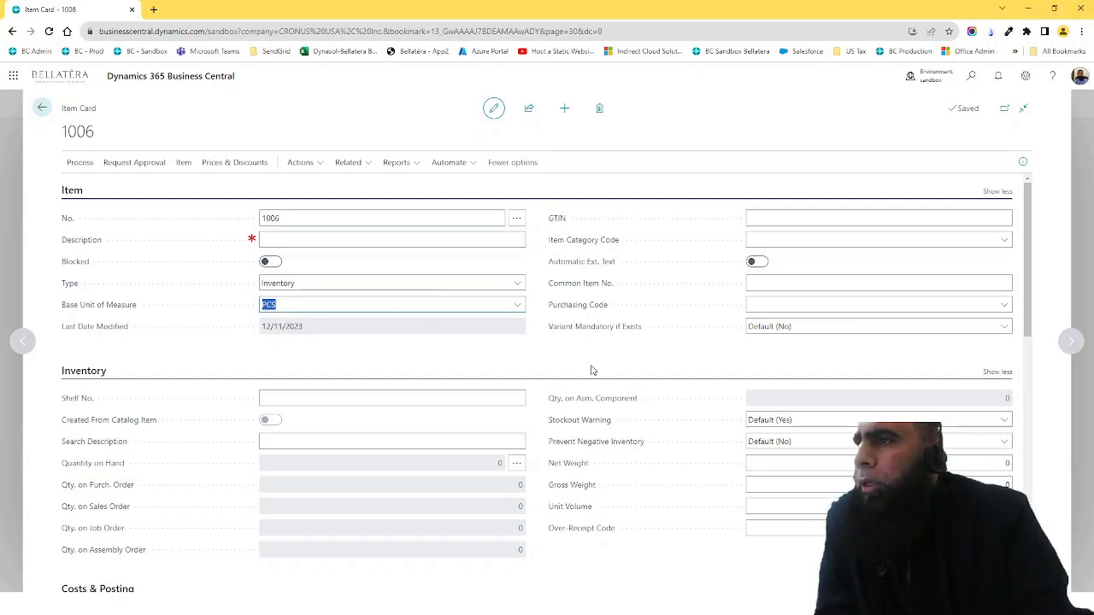
pyautogui.scroll(-1, 591, 370)
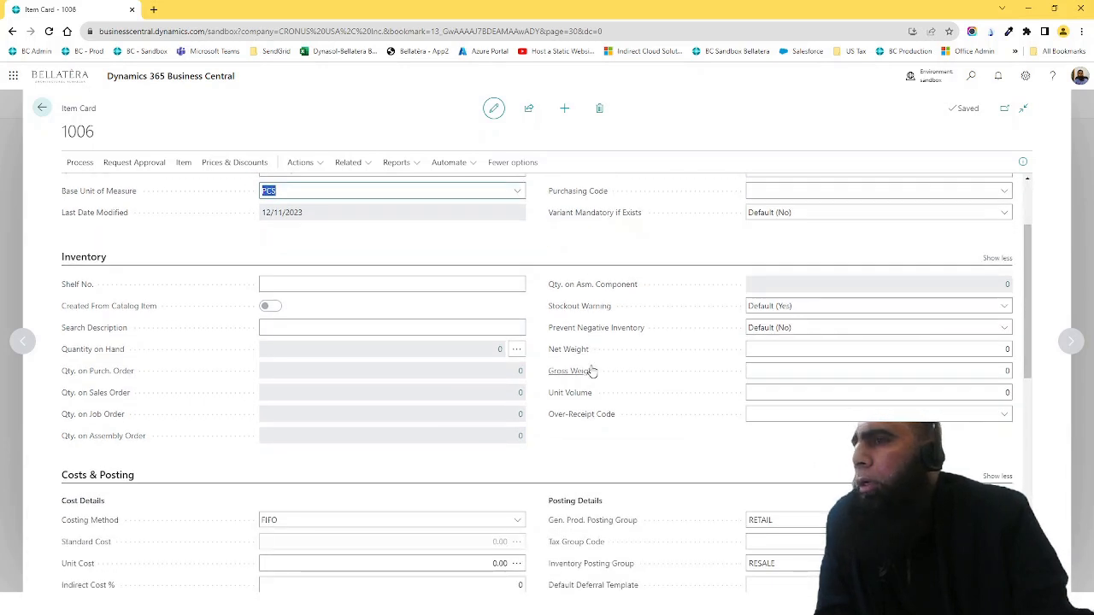
pyautogui.scroll(-1, 591, 370)
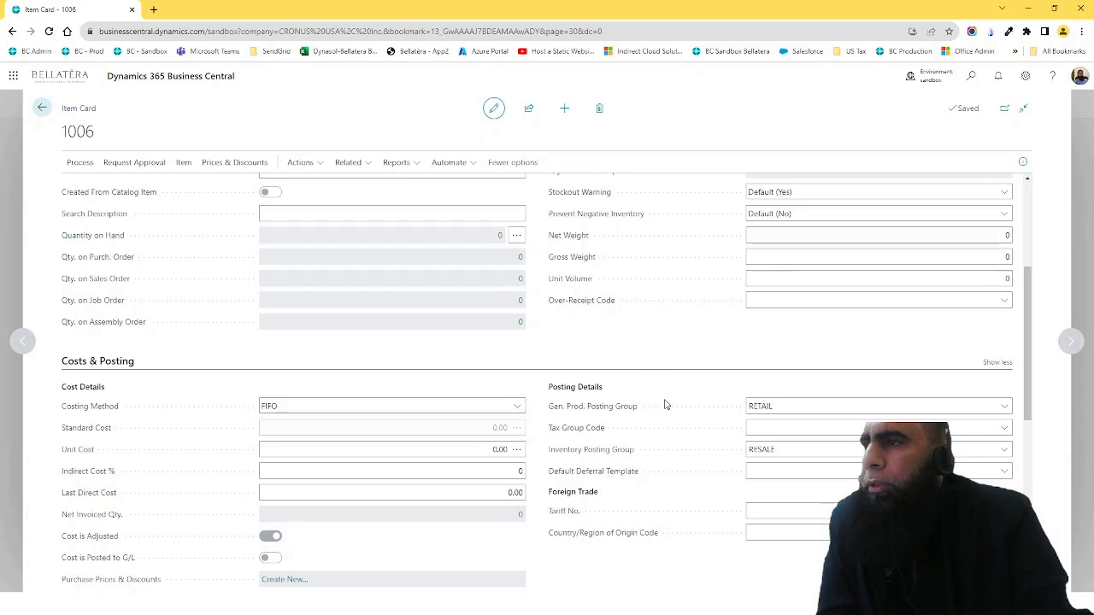
pyautogui.scroll(-2, 613, 512)
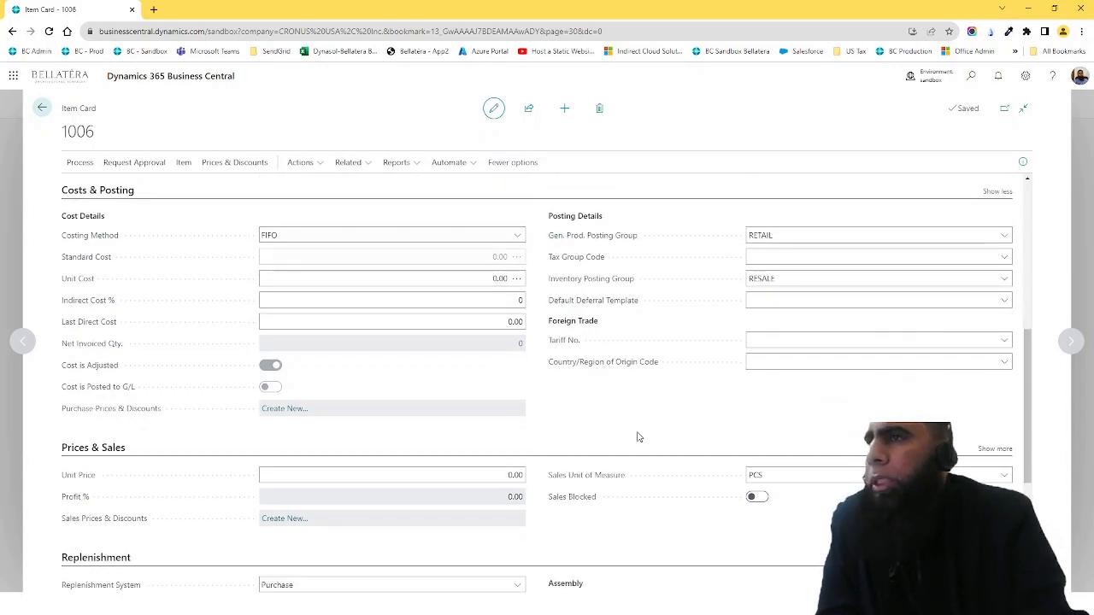
pyautogui.scroll(1, 637, 436)
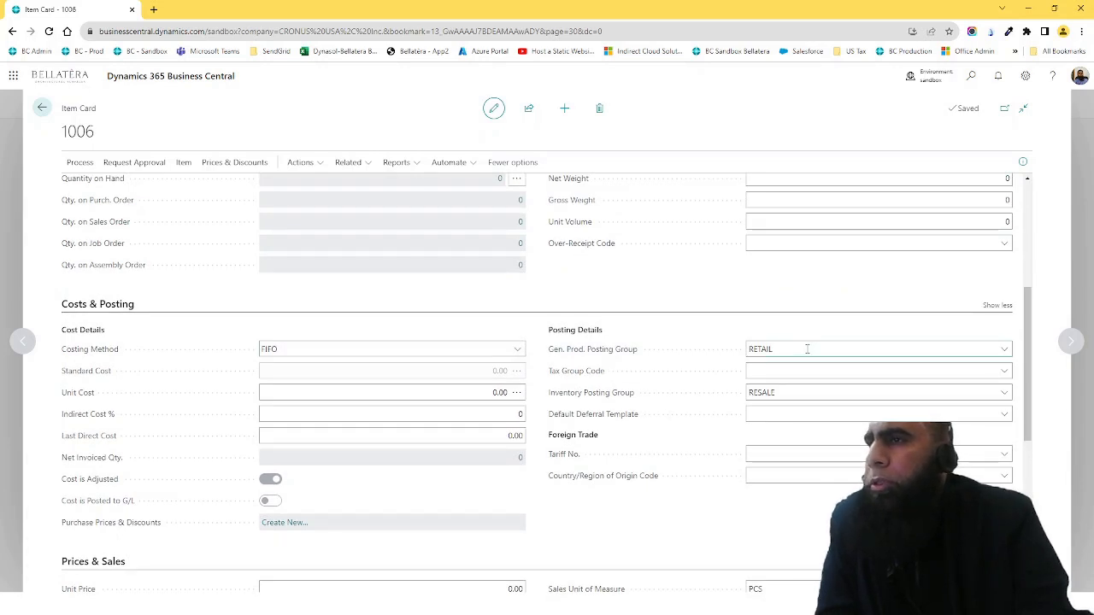
pyautogui.click(968, 349)
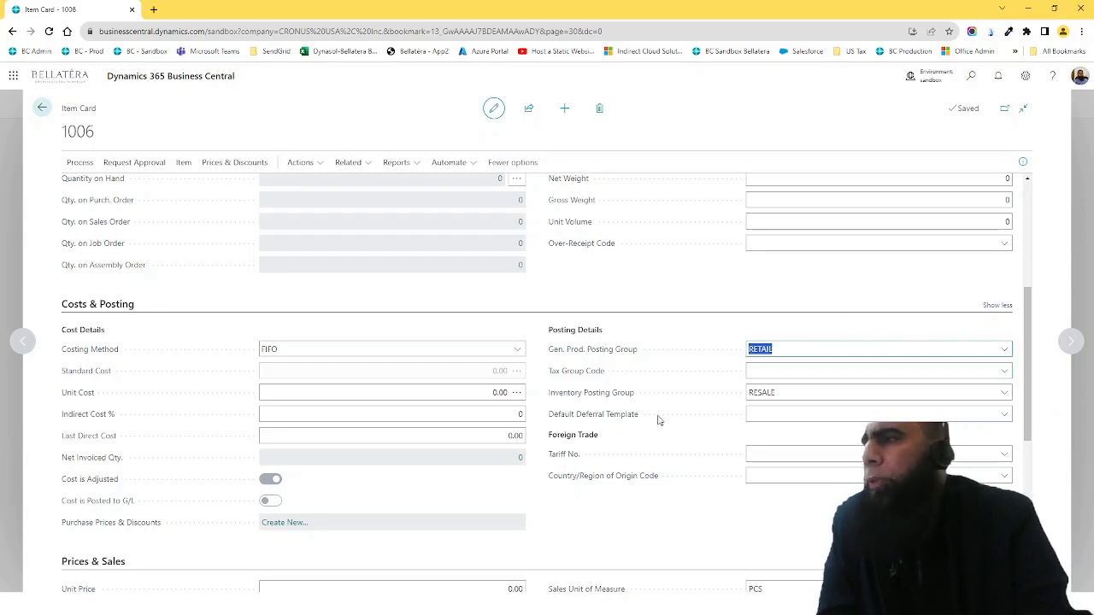
pyautogui.scroll(-3, 656, 427)
pyautogui.scroll(-1, 658, 430)
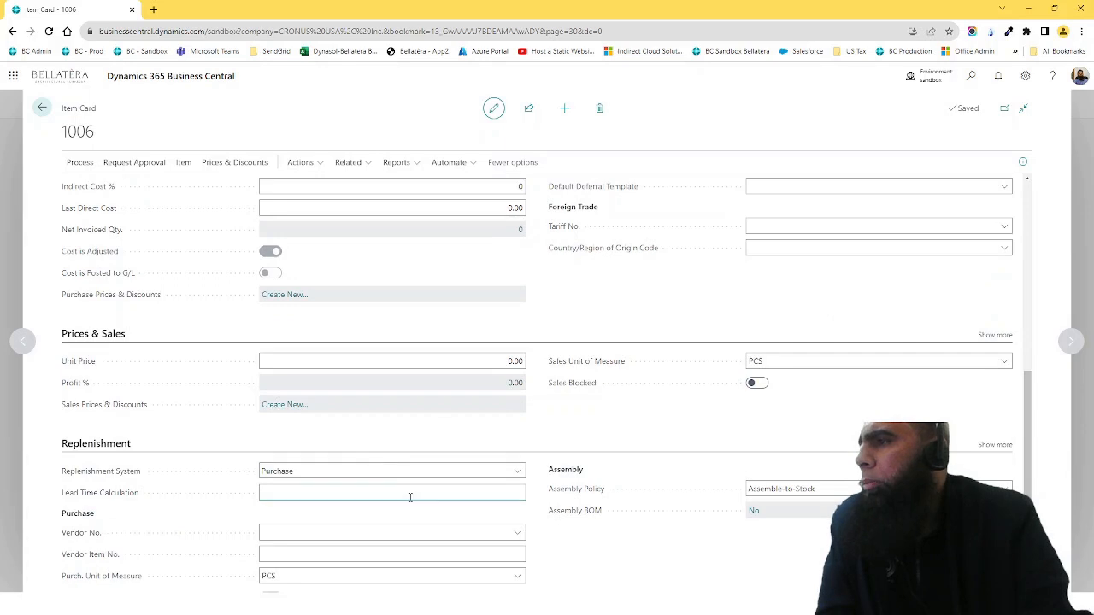
pyautogui.scroll(-3, 396, 486)
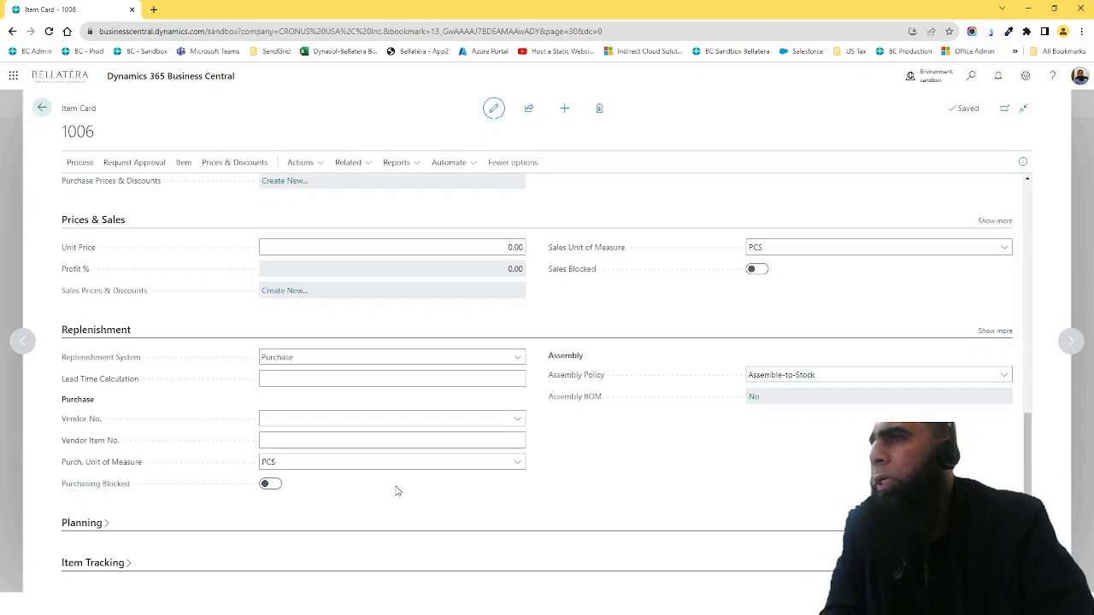
pyautogui.scroll(10, 396, 490)
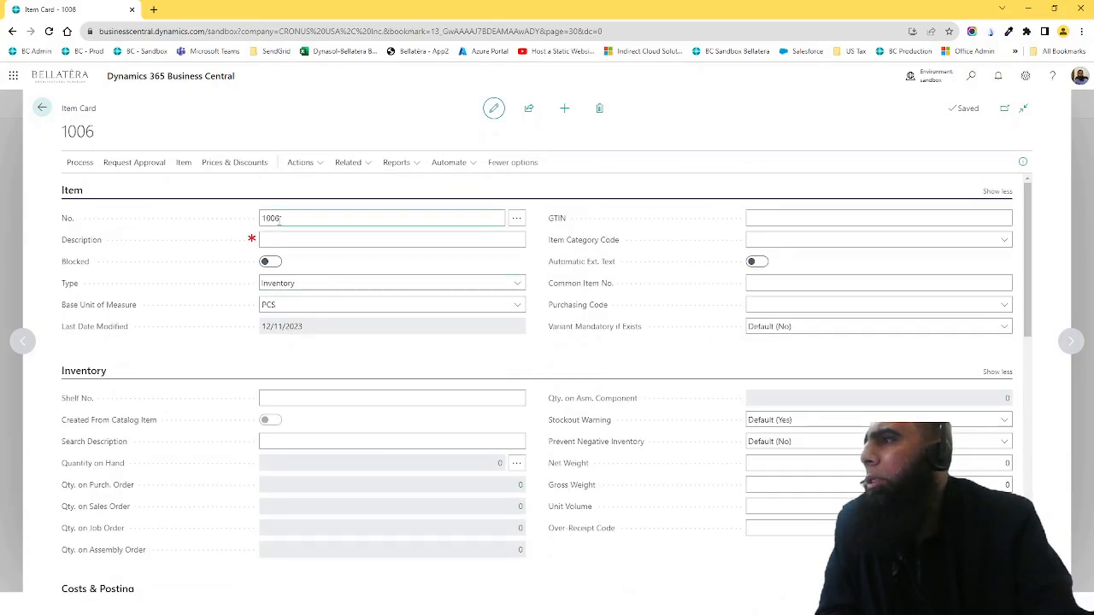
pyautogui.click(279, 219)
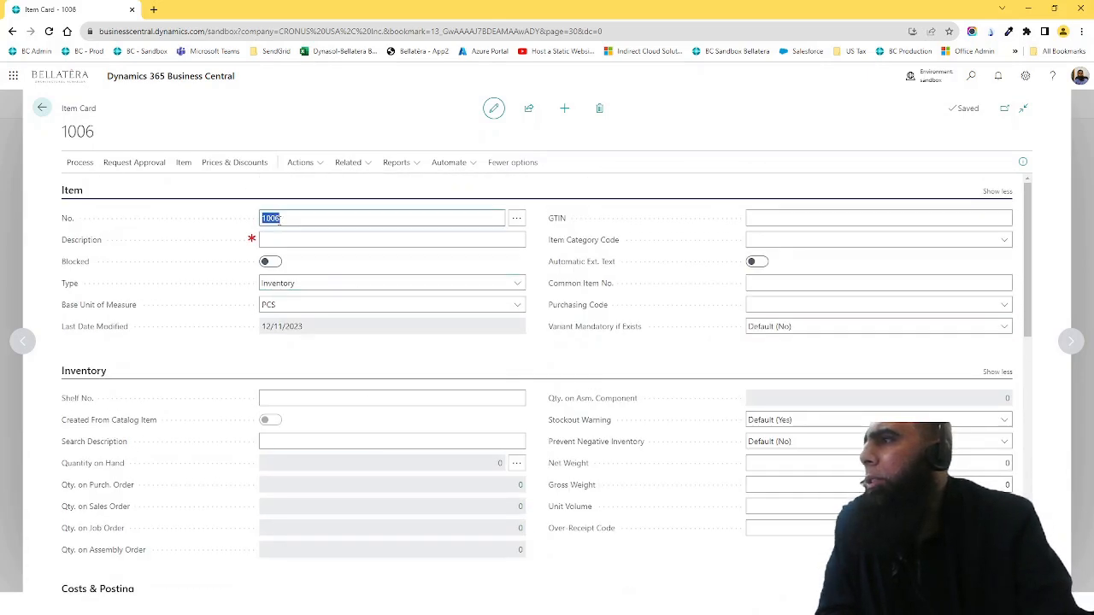
# - Delete the newly created item 1006 and confirm its removal
pyautogui.click(298, 240)
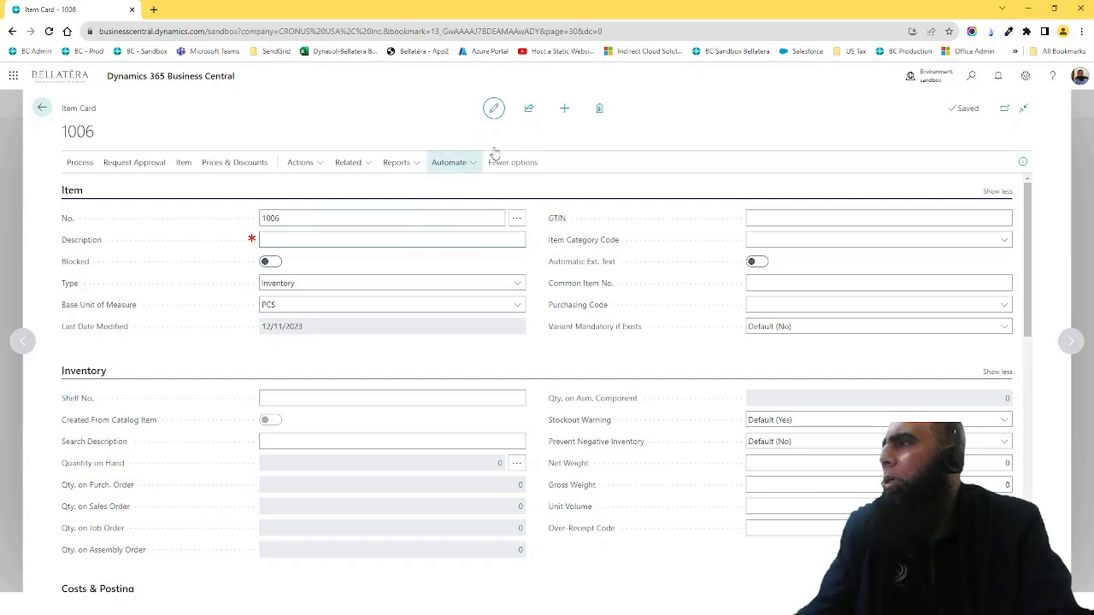
pyautogui.click(594, 115)
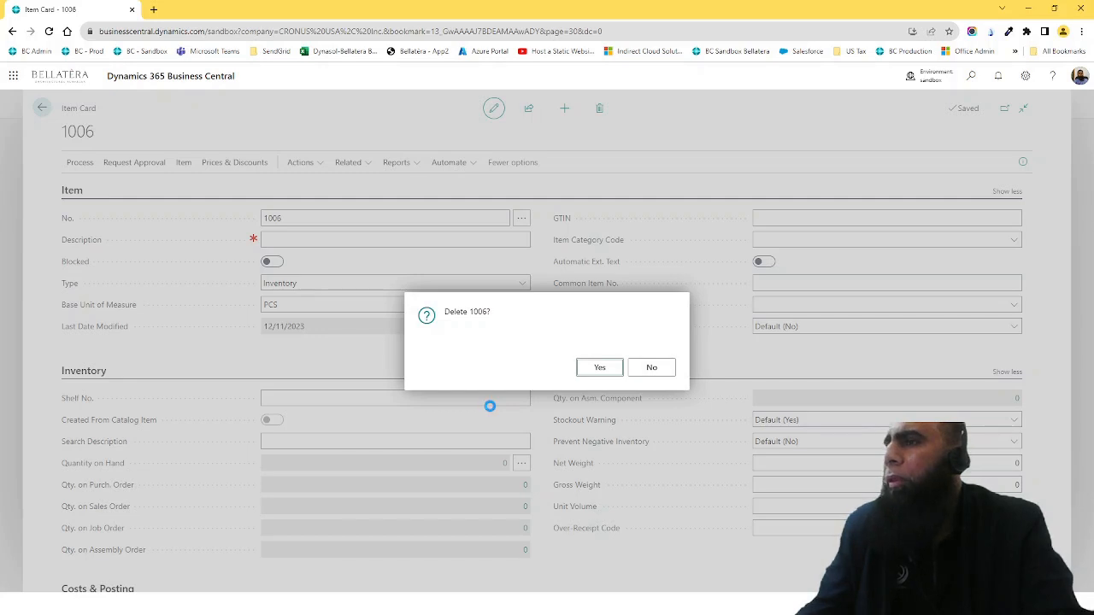
pyautogui.press('Return')
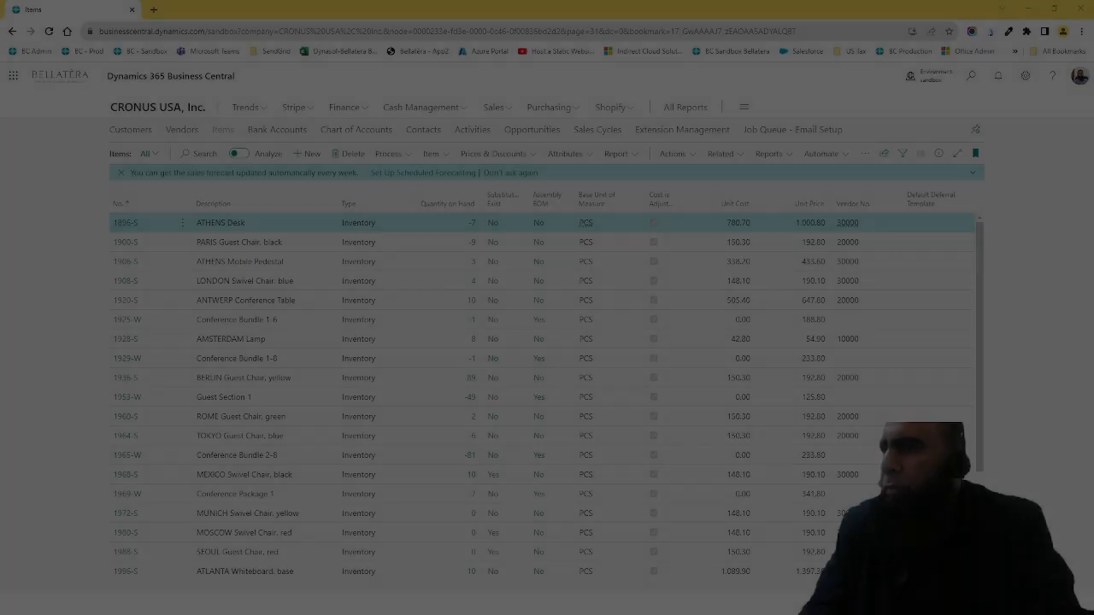
# - Switch to Postman, send the GET request for the sandbox companies and review the returned company entries
pyautogui.hotkey('alt', 'Tab')
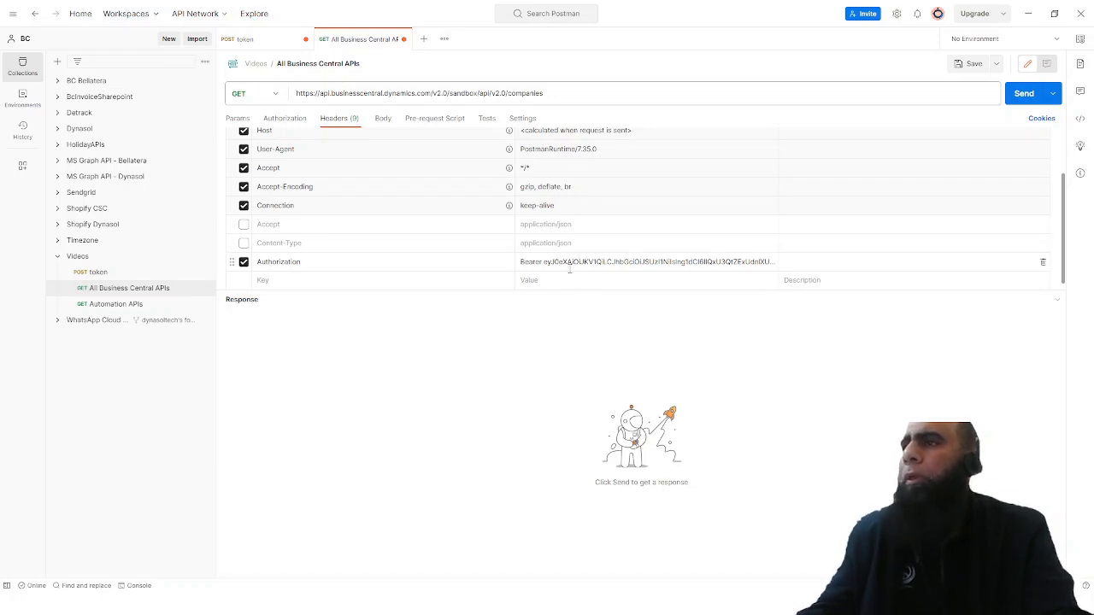
pyautogui.click(1025, 95)
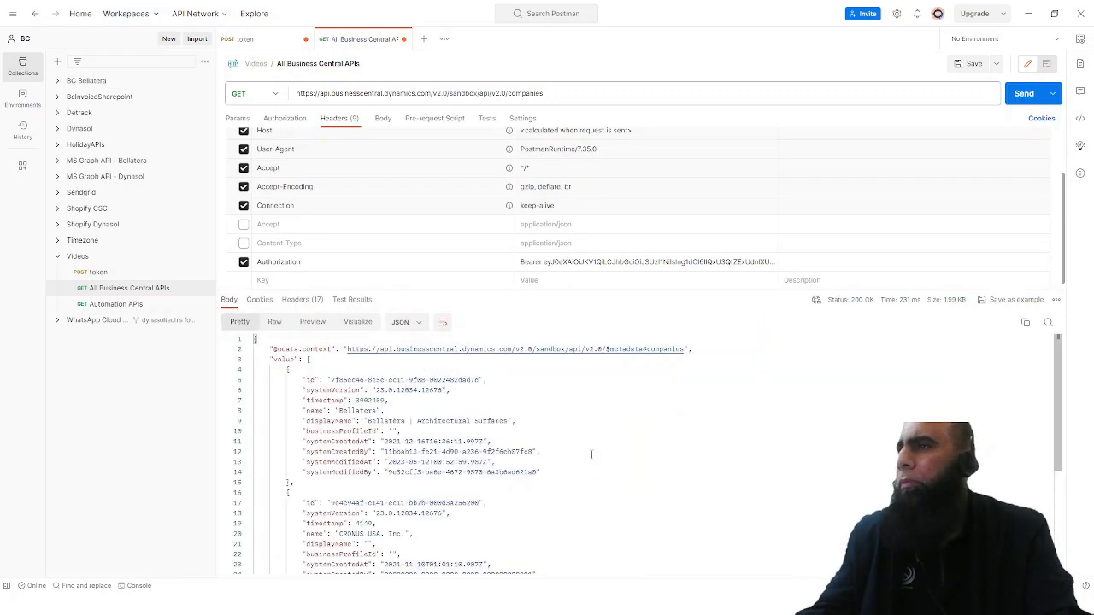
pyautogui.scroll(-3, 578, 457)
pyautogui.scroll(2, 578, 456)
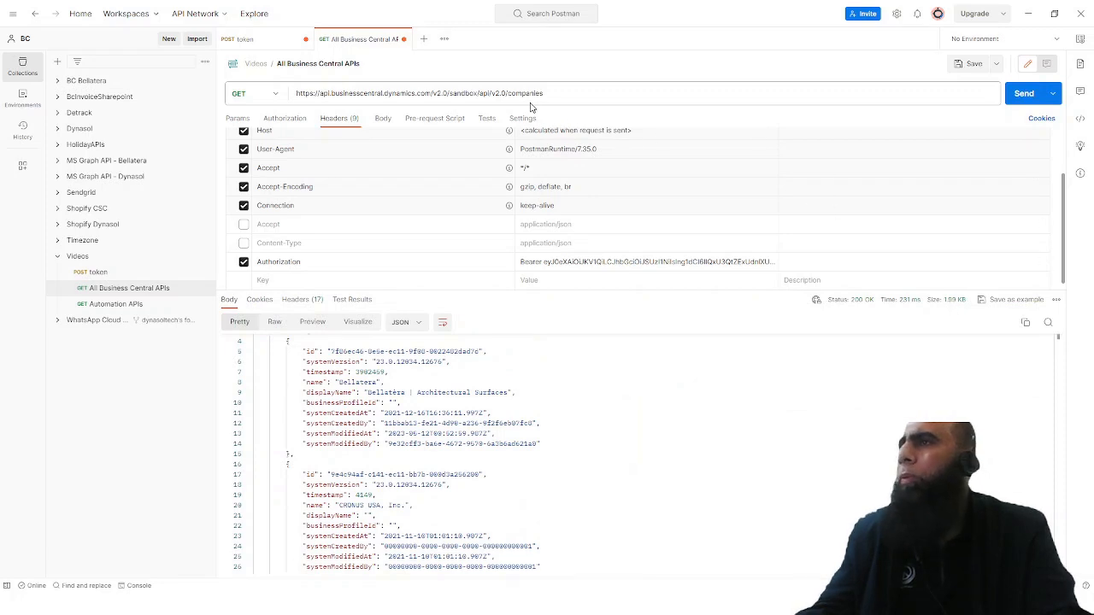
# - Save a copy of the All Business Central APIs request as All Items in the Videos collection
pyautogui.click(996, 65)
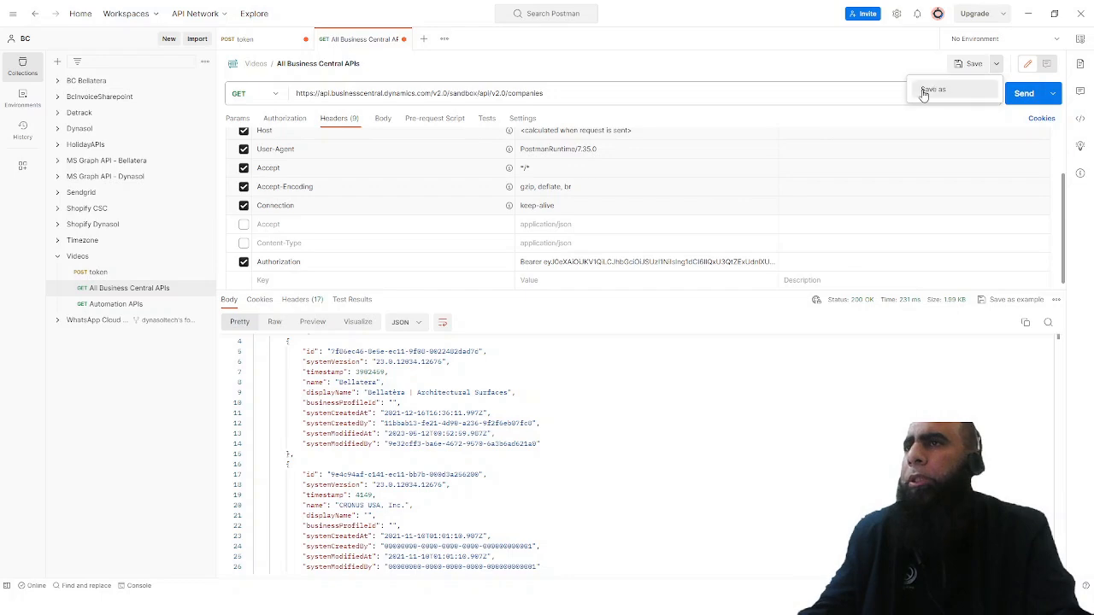
pyautogui.click(925, 92)
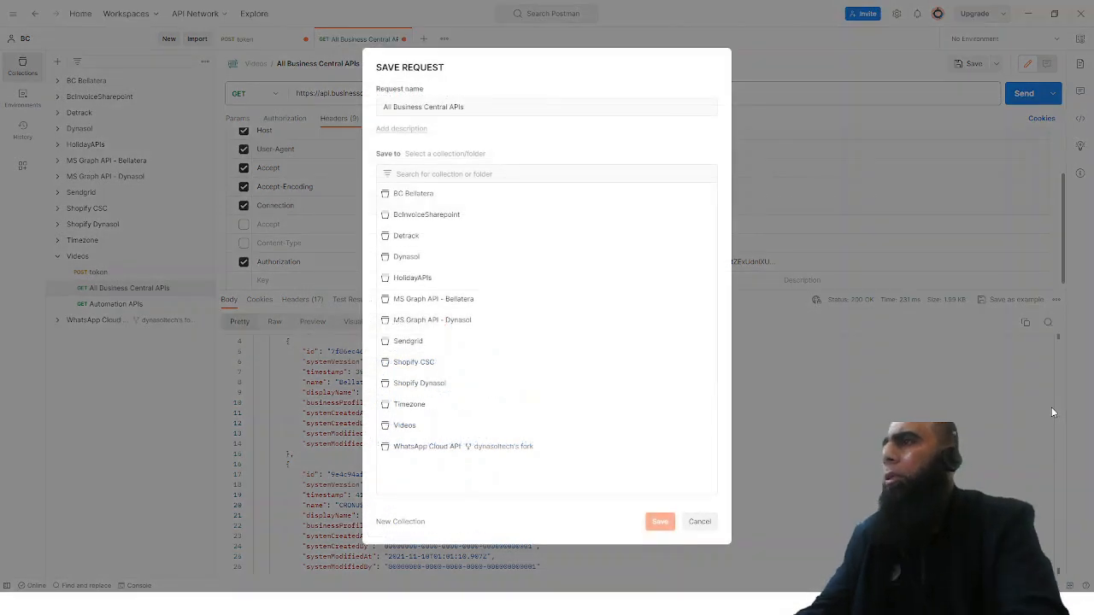
pyautogui.click(484, 107)
pyautogui.moveTo(483, 107); pyautogui.dragTo(455, 107)
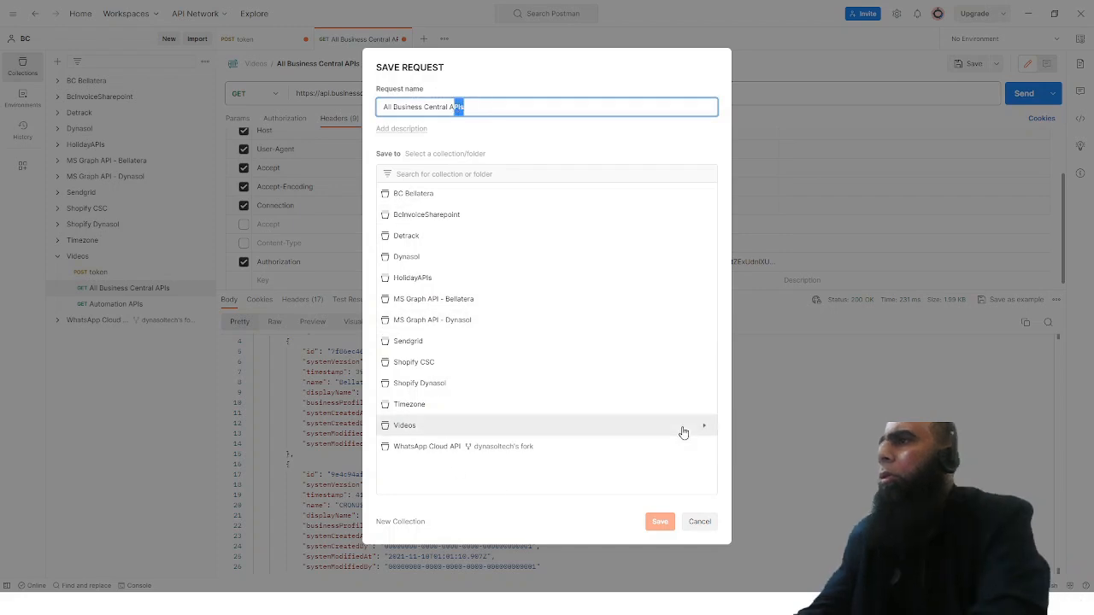
pyautogui.press('BackSpace')
pyautogui.press('BackSpace')
pyautogui.press('BackSpace')
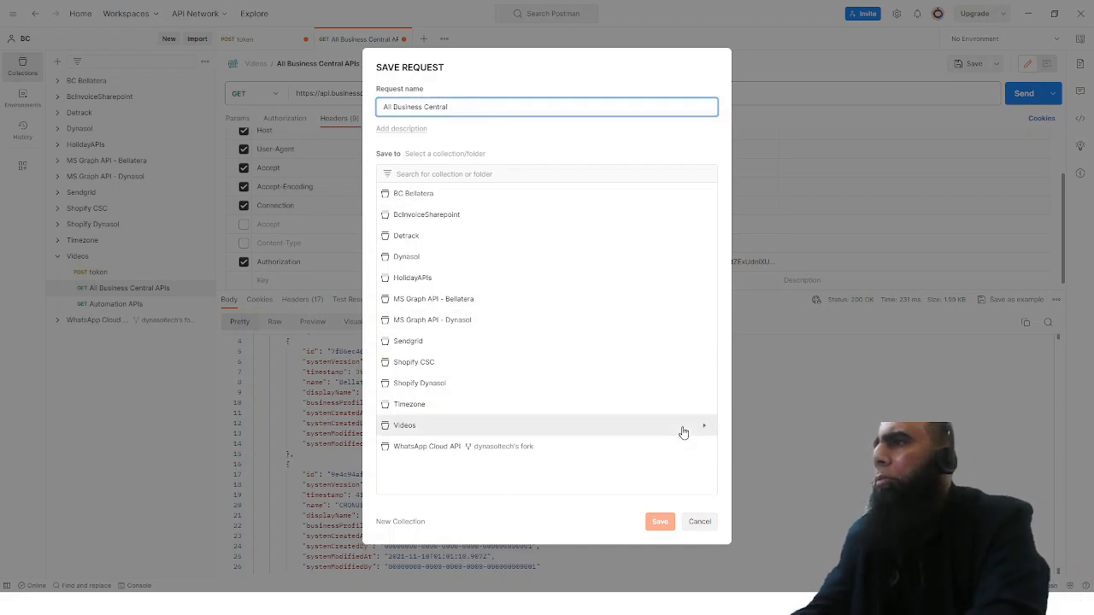
pyautogui.press('BackSpace')
pyautogui.press('BackSpace')
pyautogui.press('BackSpace')
pyautogui.press('BackSpace')
pyautogui.press('BackSpace')
pyautogui.press('BackSpace')
pyautogui.press('BackSpace')
pyautogui.press('BackSpace')
pyautogui.press('BackSpace')
pyautogui.press('BackSpace')
pyautogui.press('BackSpace')
pyautogui.press('BackSpace')
pyautogui.press('BackSpace')
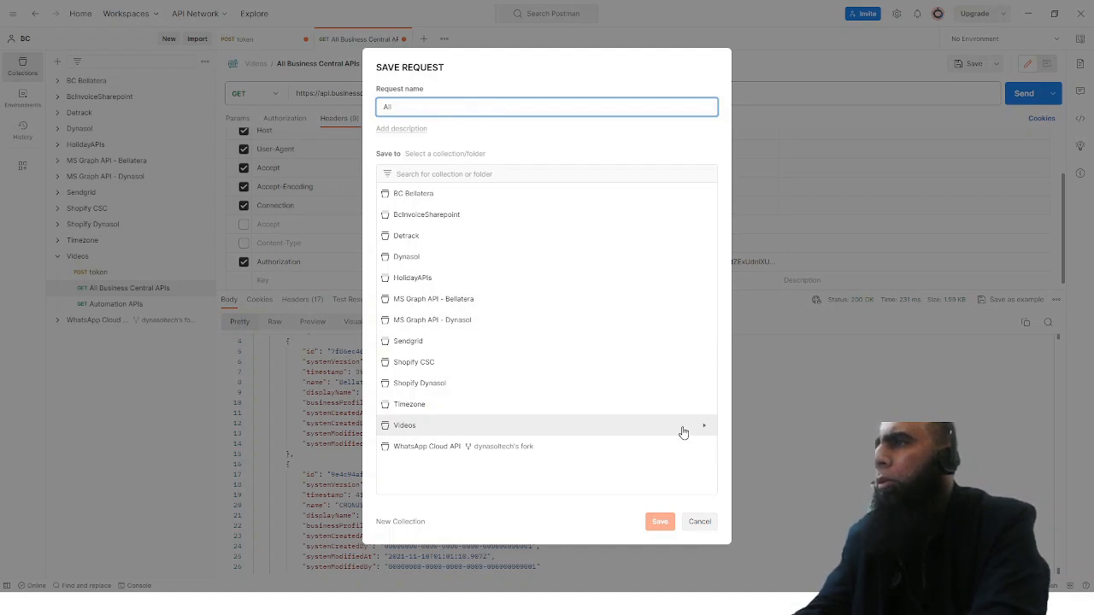
pyautogui.press('BackSpace')
pyautogui.press('BackSpace')
pyautogui.press('BackSpace')
pyautogui.write('Items ')
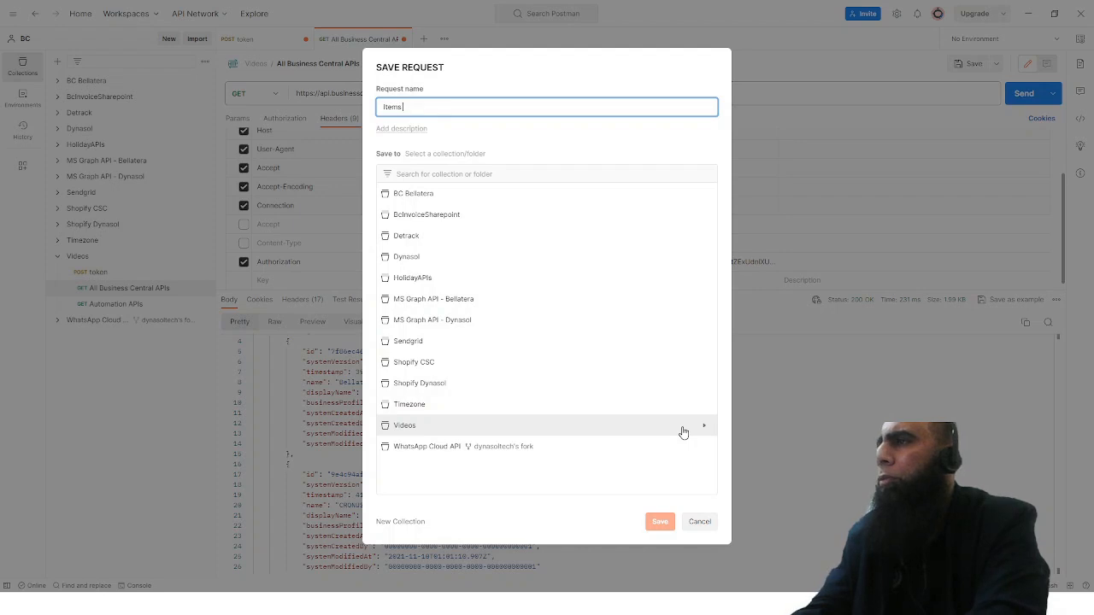
pyautogui.write('Fetching')
pyautogui.write('All')
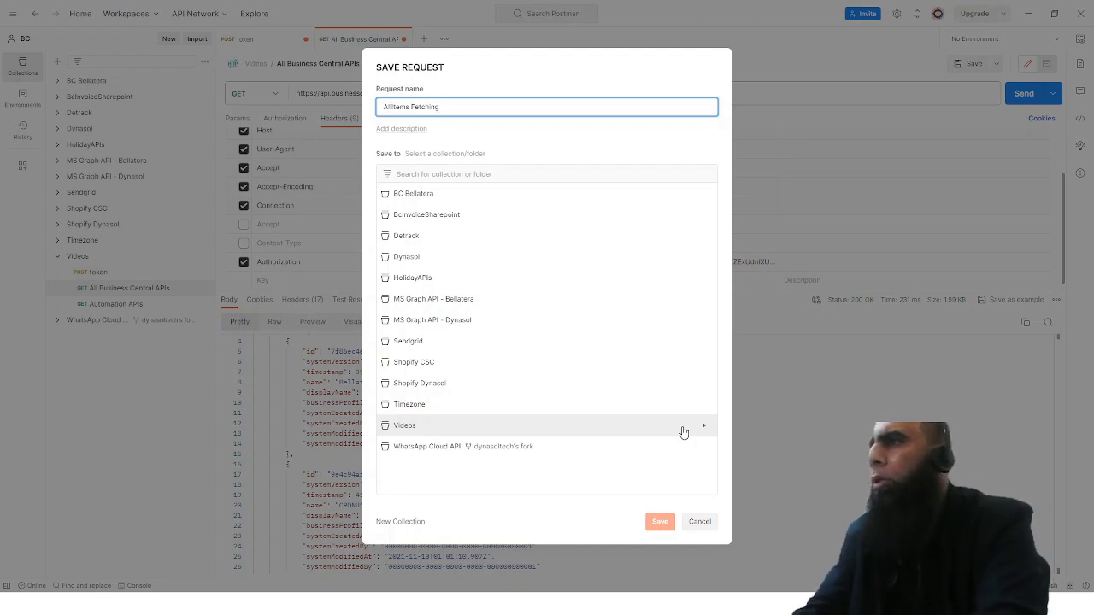
pyautogui.press('End')
pyautogui.press('BackSpace')
pyautogui.press('BackSpace')
pyautogui.press('BackSpace')
pyautogui.press('BackSpace')
pyautogui.press('BackSpace')
pyautogui.press('BackSpace')
pyautogui.press('BackSpace')
pyautogui.press('BackSpace')
pyautogui.press('BackSpace')
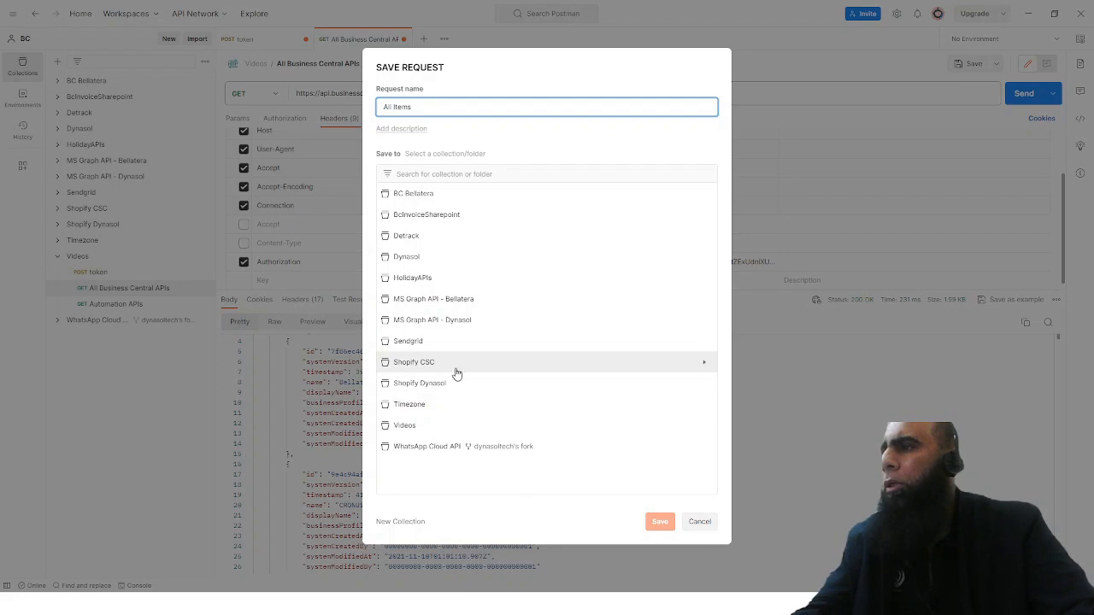
pyautogui.click(400, 428)
pyautogui.click(659, 523)
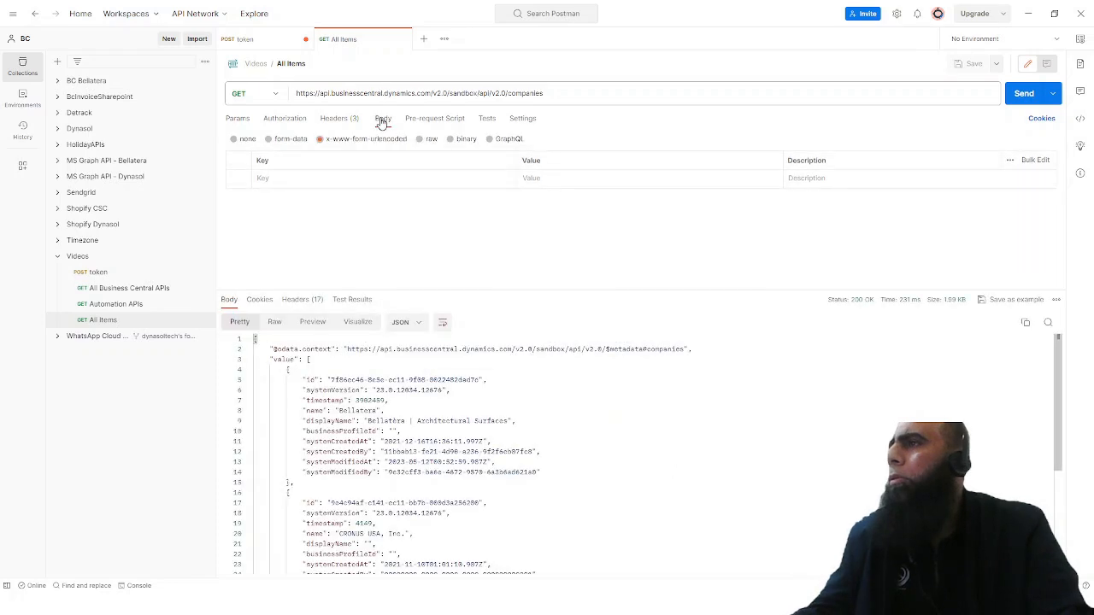
# - Check the body, authorization and header settings of the All Items request, including its Authorization header
pyautogui.click(342, 119)
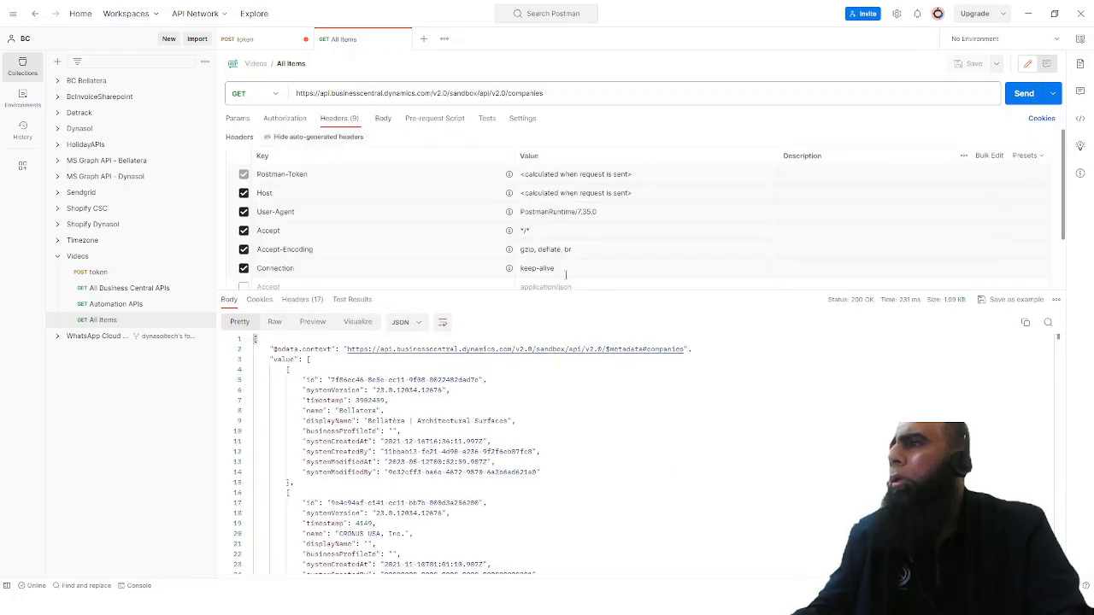
pyautogui.click(382, 120)
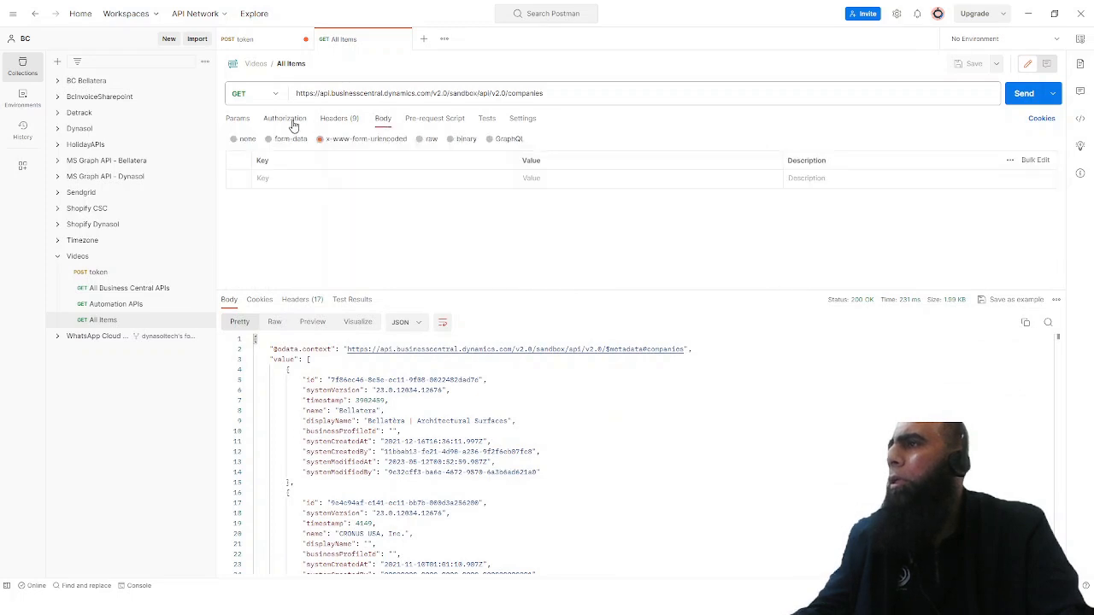
pyautogui.click(287, 119)
pyautogui.click(337, 120)
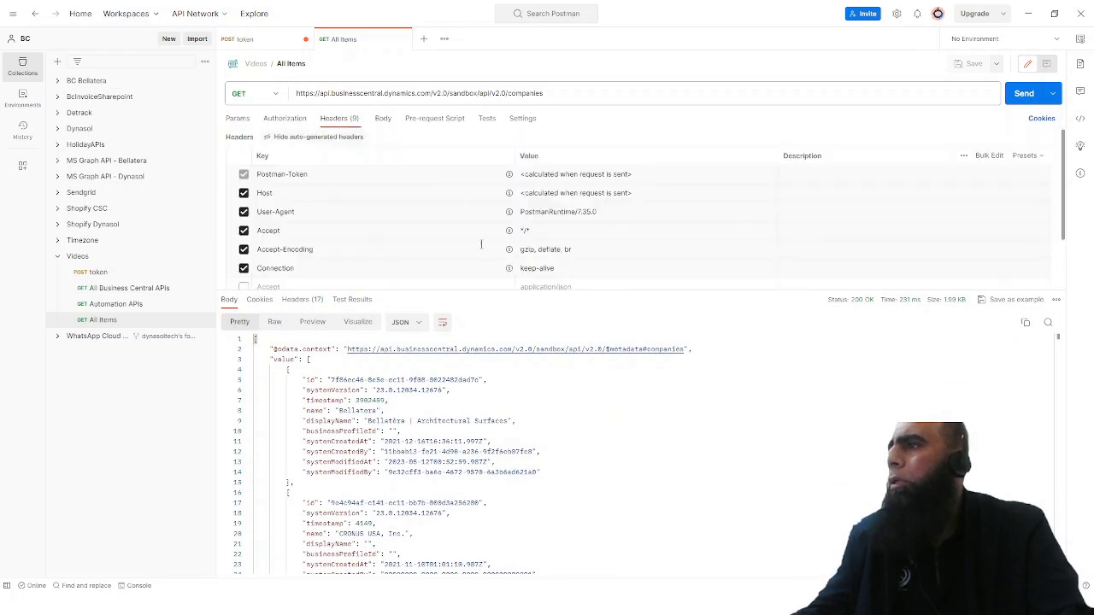
pyautogui.scroll(-2, 481, 246)
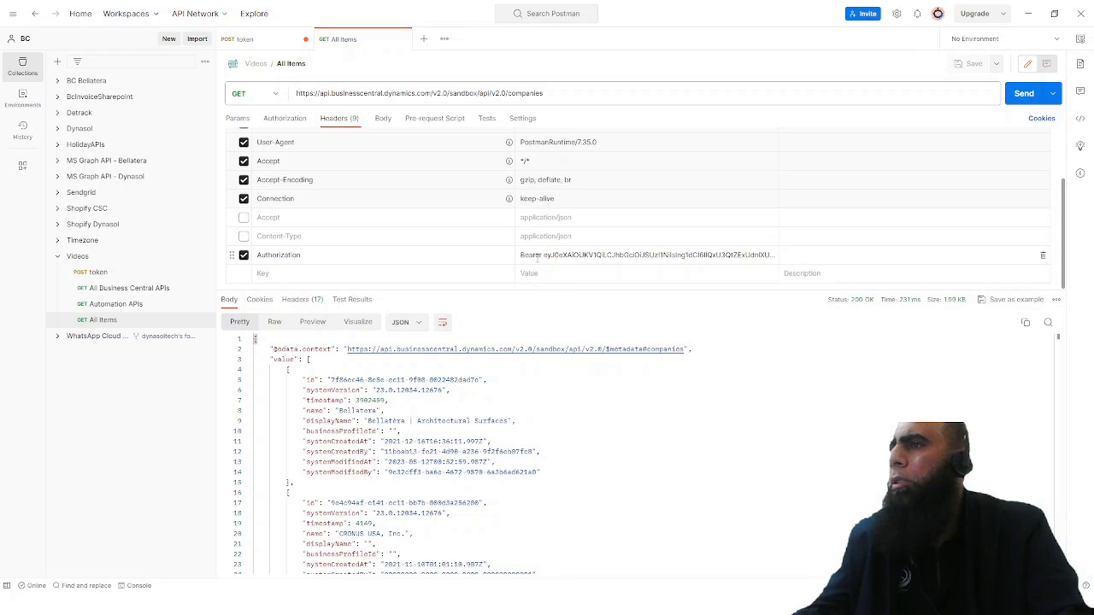
pyautogui.doubleClick(526, 94)
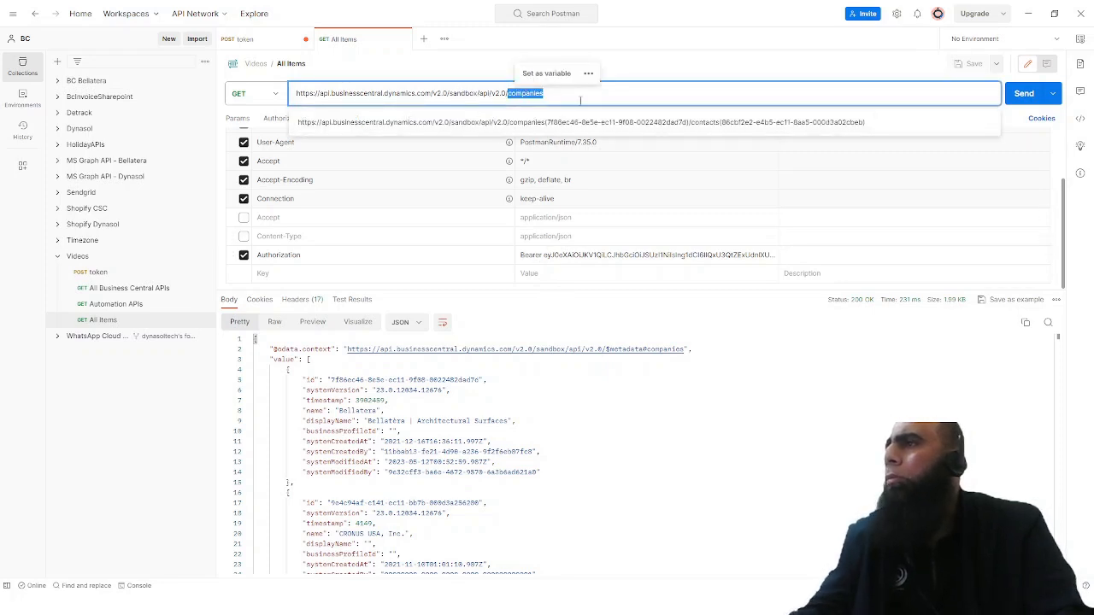
pyautogui.press('BackSpace')
pyautogui.press('BackSpace')
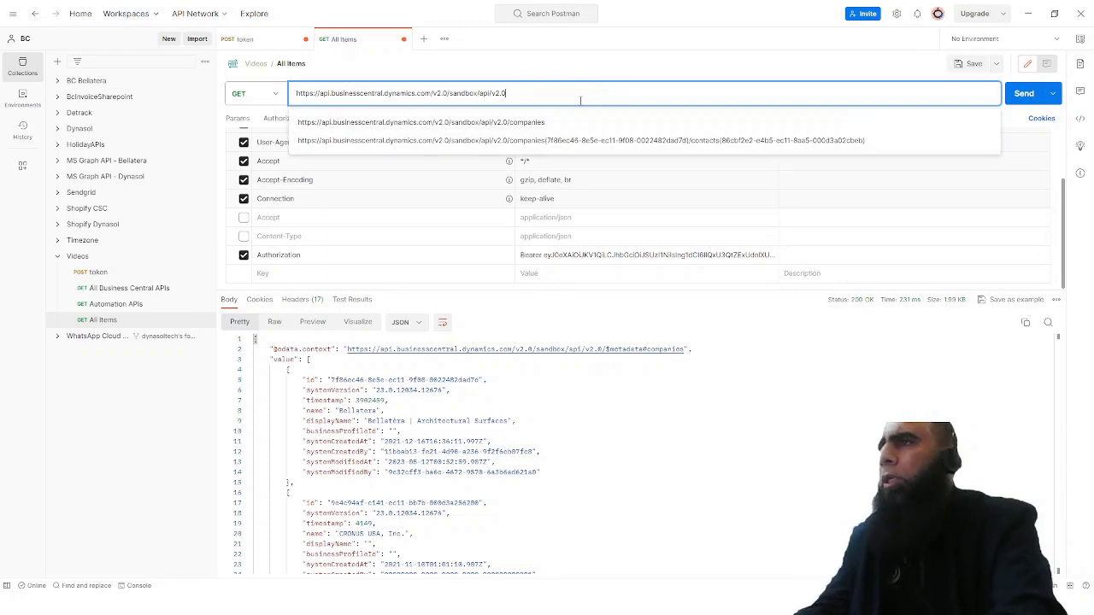
pyautogui.click(1019, 94)
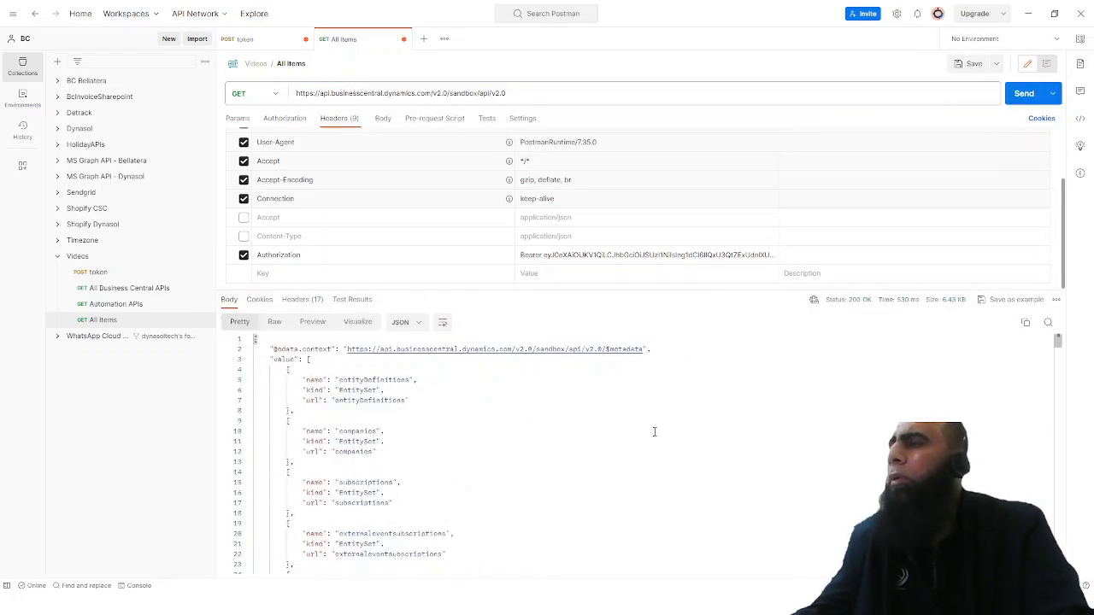
# - Look through the returned entity sets, search the response for "items" and select the url value of the matching entry
pyautogui.scroll(-1, 655, 432)
pyautogui.scroll(-2, 655, 432)
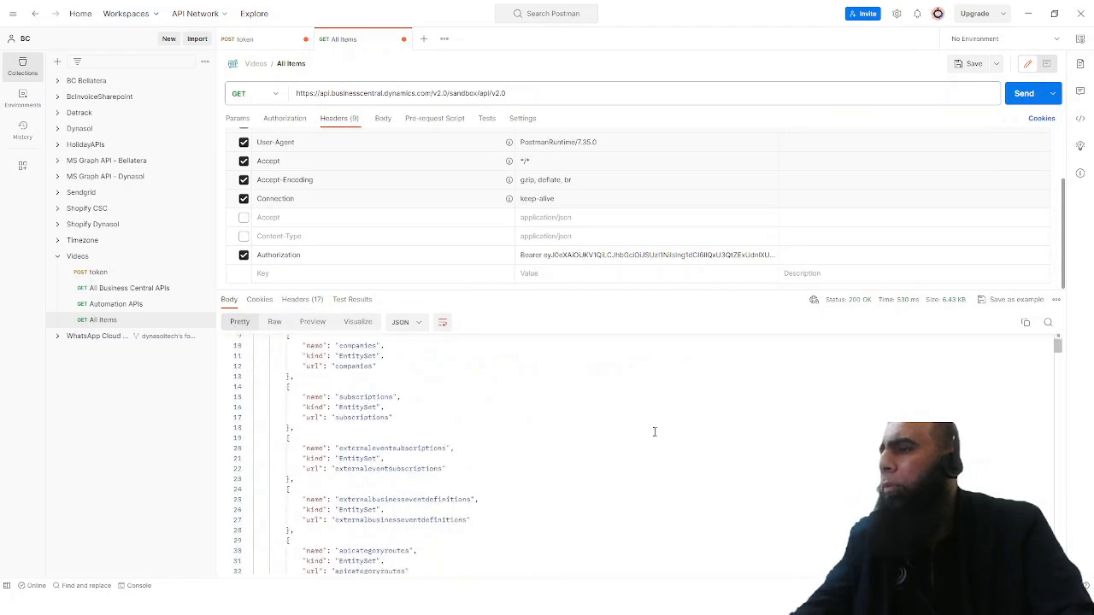
pyautogui.scroll(-8, 655, 431)
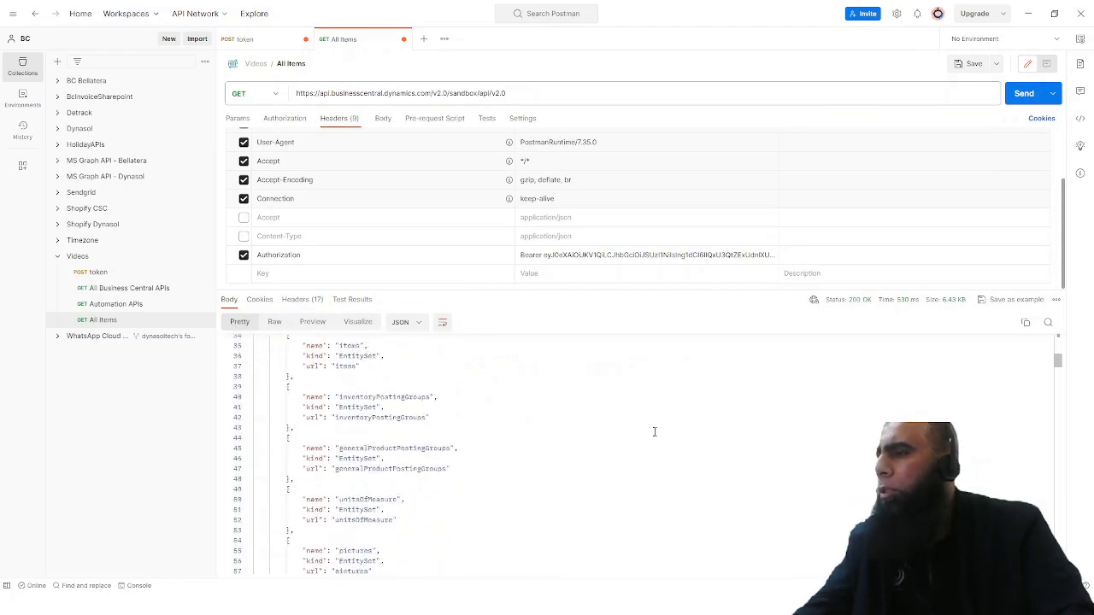
pyautogui.scroll(-3, 654, 431)
pyautogui.scroll(-3, 655, 432)
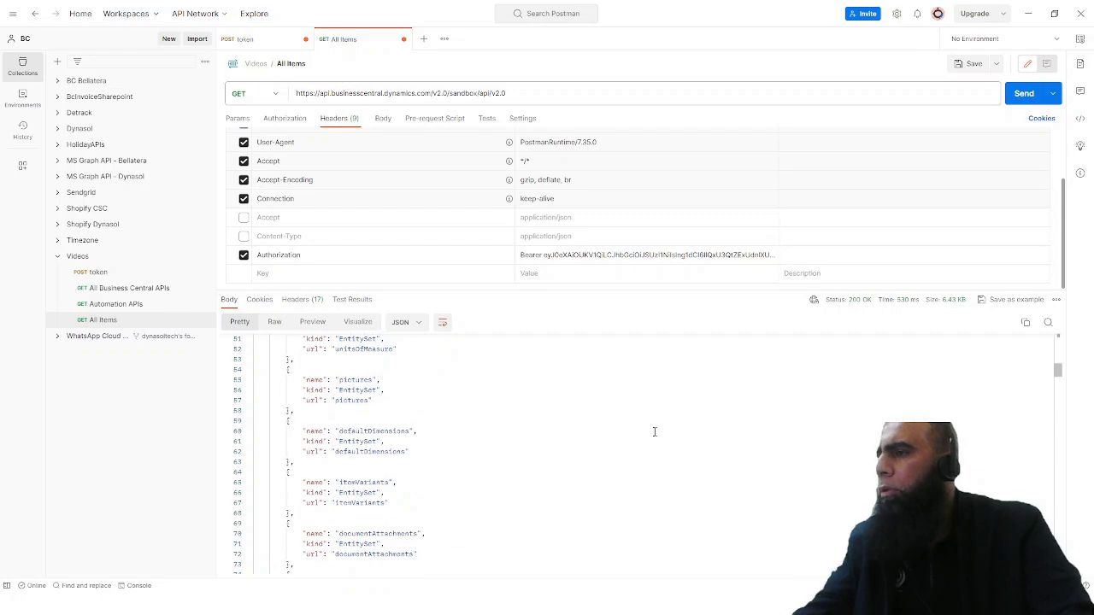
pyautogui.scroll(-3, 654, 432)
pyautogui.scroll(-5, 654, 432)
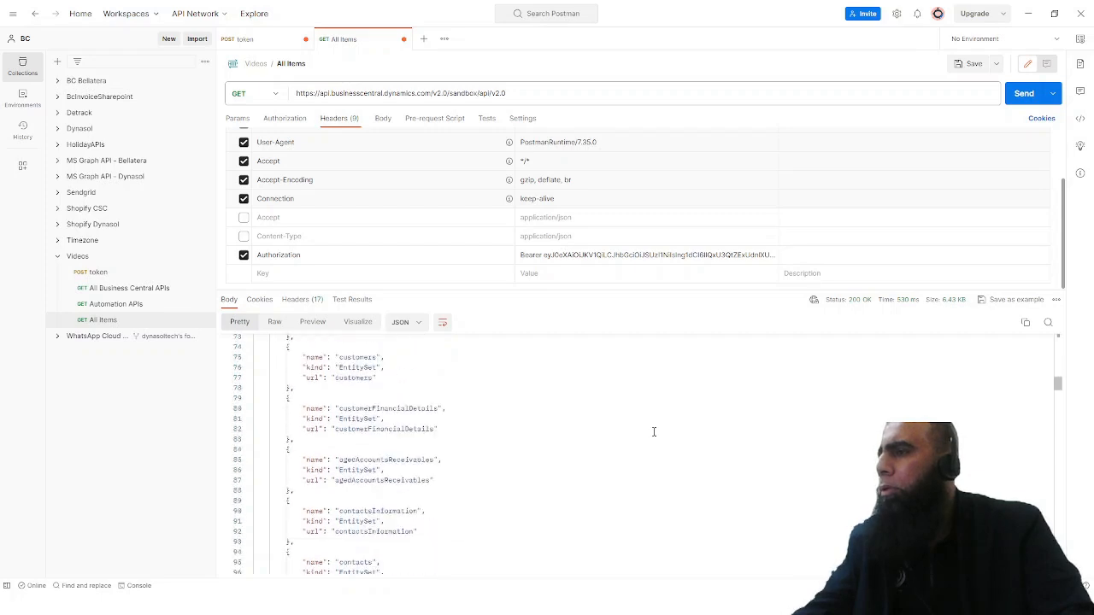
pyautogui.scroll(-12, 654, 431)
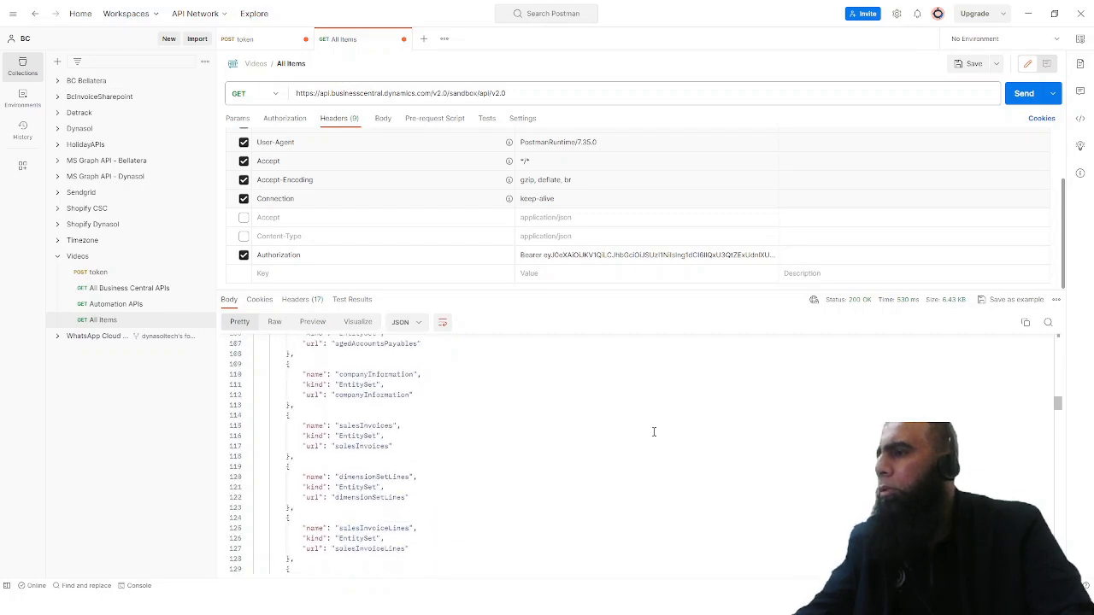
pyautogui.scroll(-1, 654, 431)
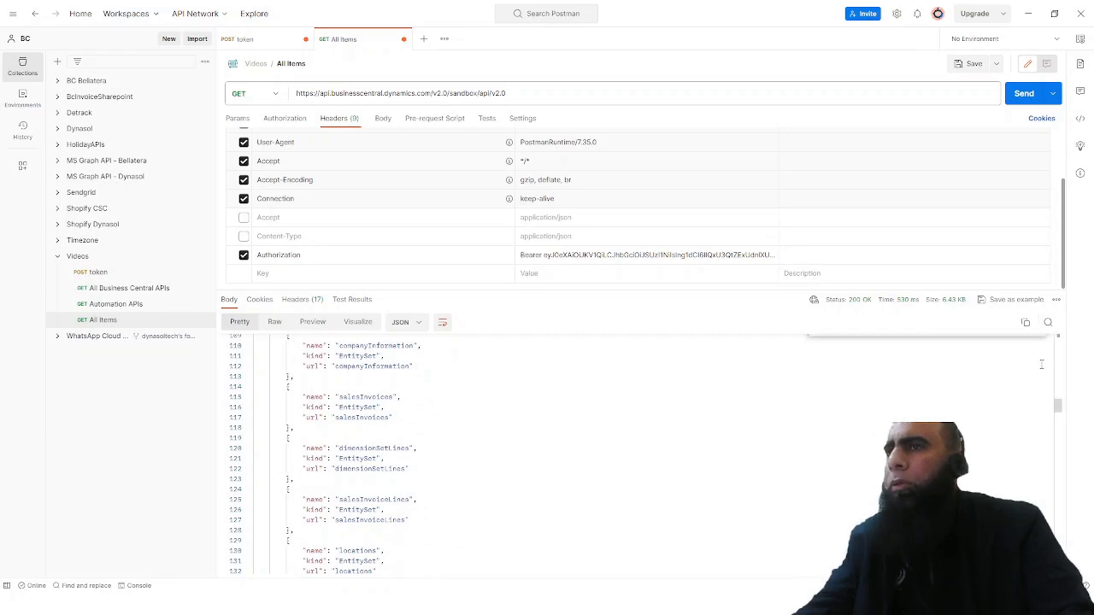
pyautogui.write('items')
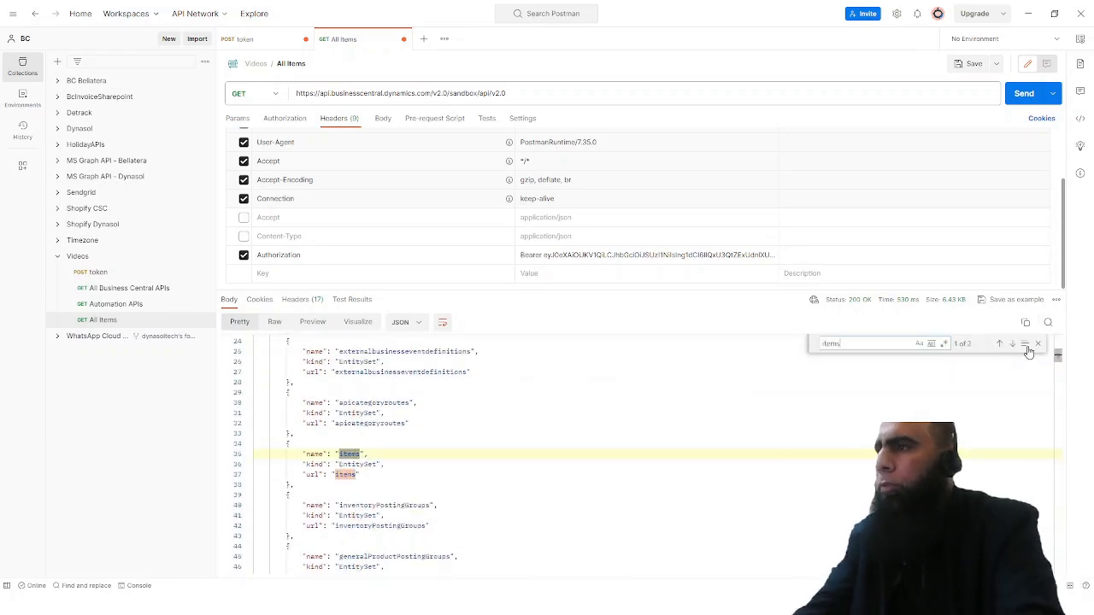
pyautogui.doubleClick(346, 474)
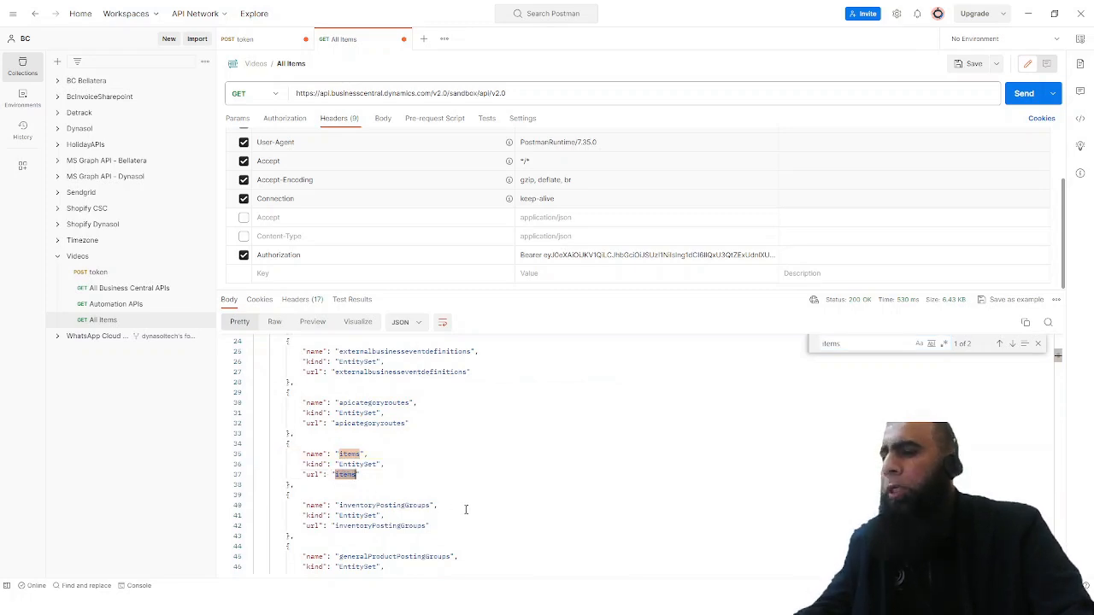
pyautogui.click(1037, 343)
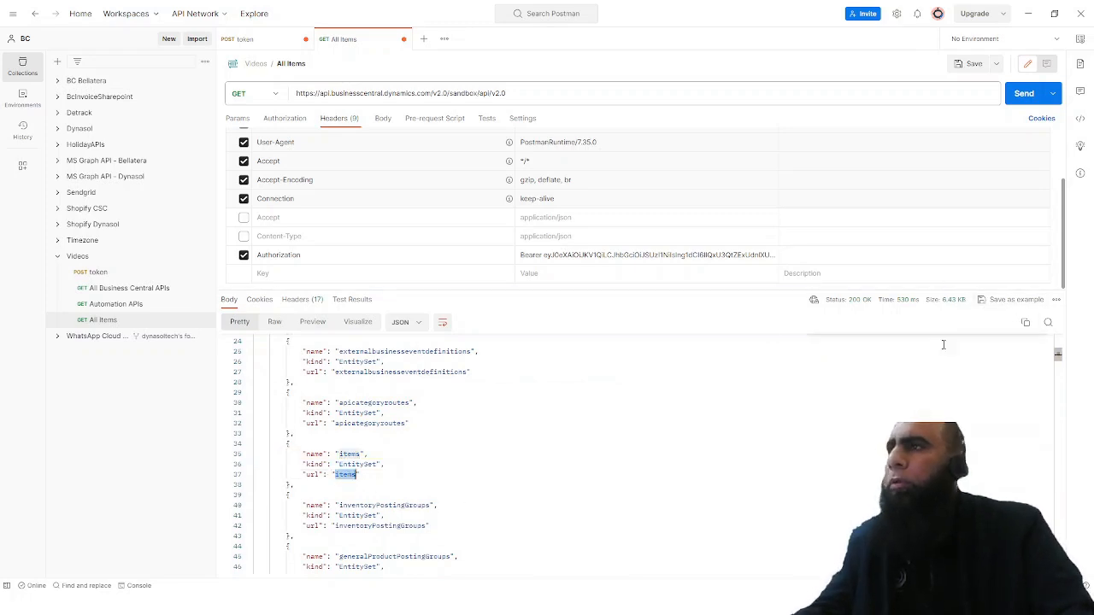
# - Set the URL to end in companies(7f86ec46-8e5e-ec11-9f08-0022482dad7d), reusing the earlier contacts URL without its contacts segment, and send the request
pyautogui.click(542, 94)
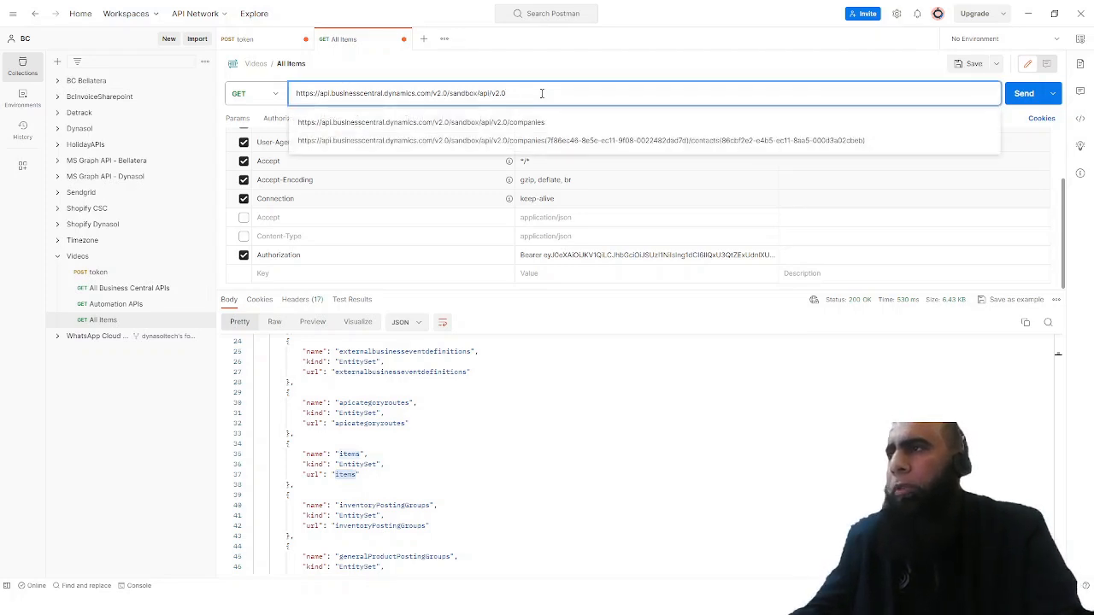
pyautogui.click(552, 141)
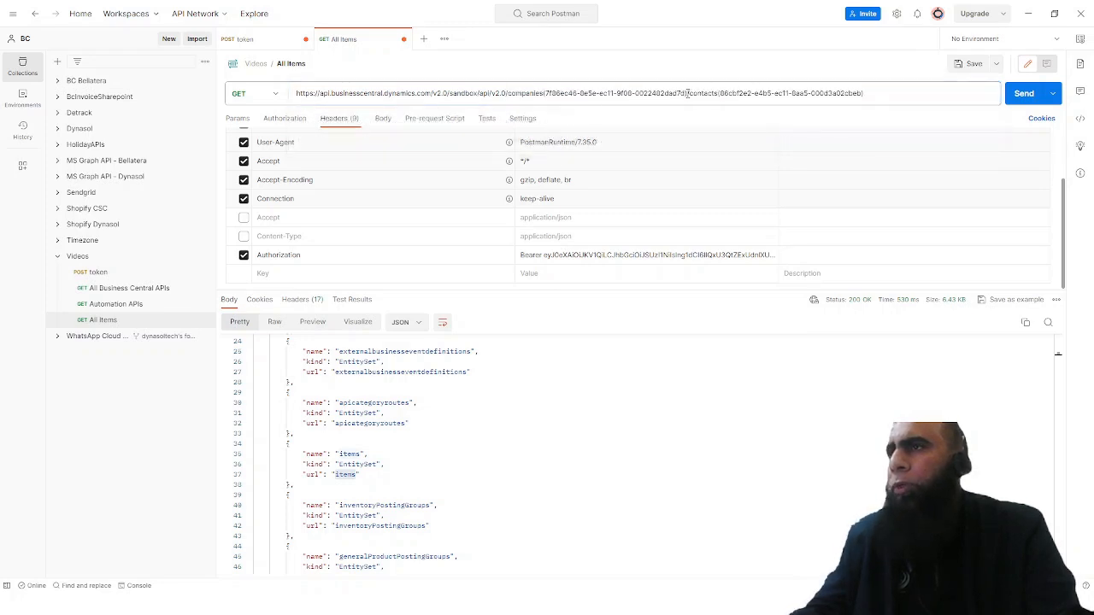
pyautogui.moveTo(686, 93); pyautogui.dragTo(905, 93)
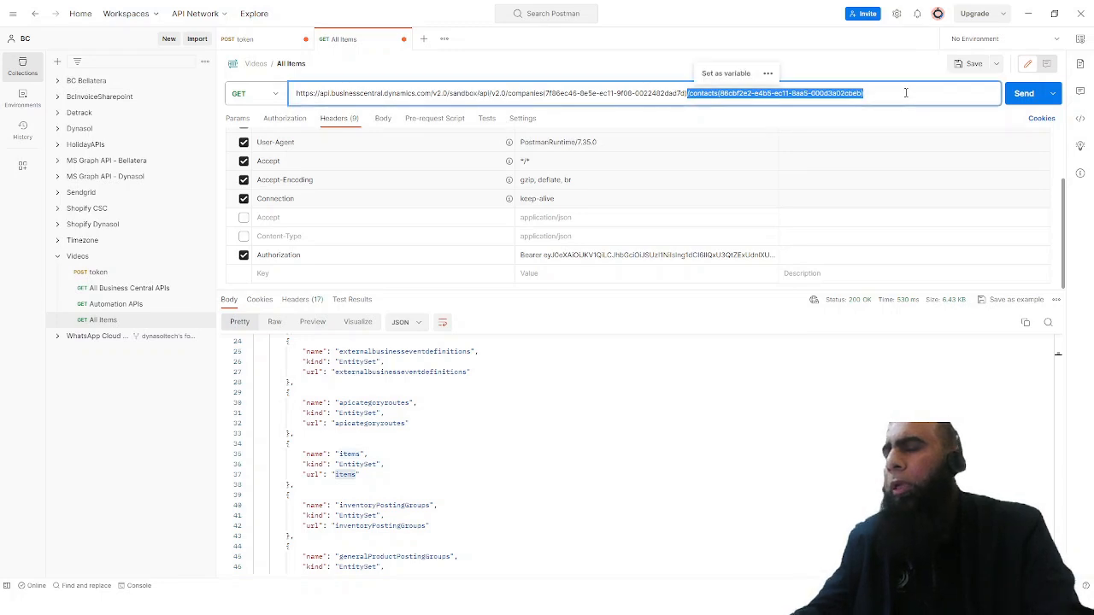
pyautogui.press('BackSpace')
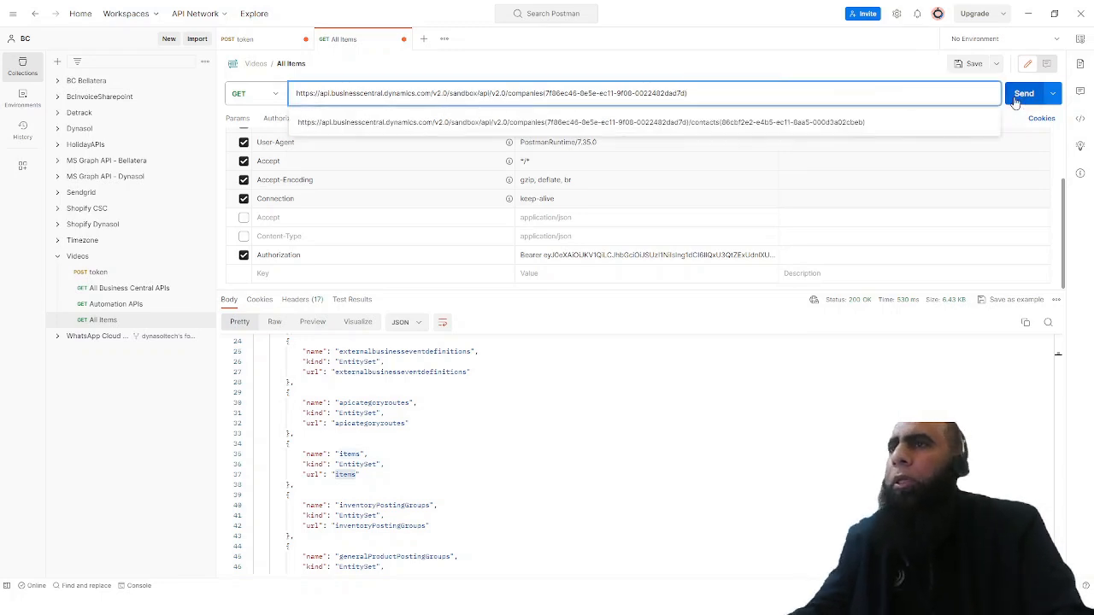
pyautogui.click(1023, 94)
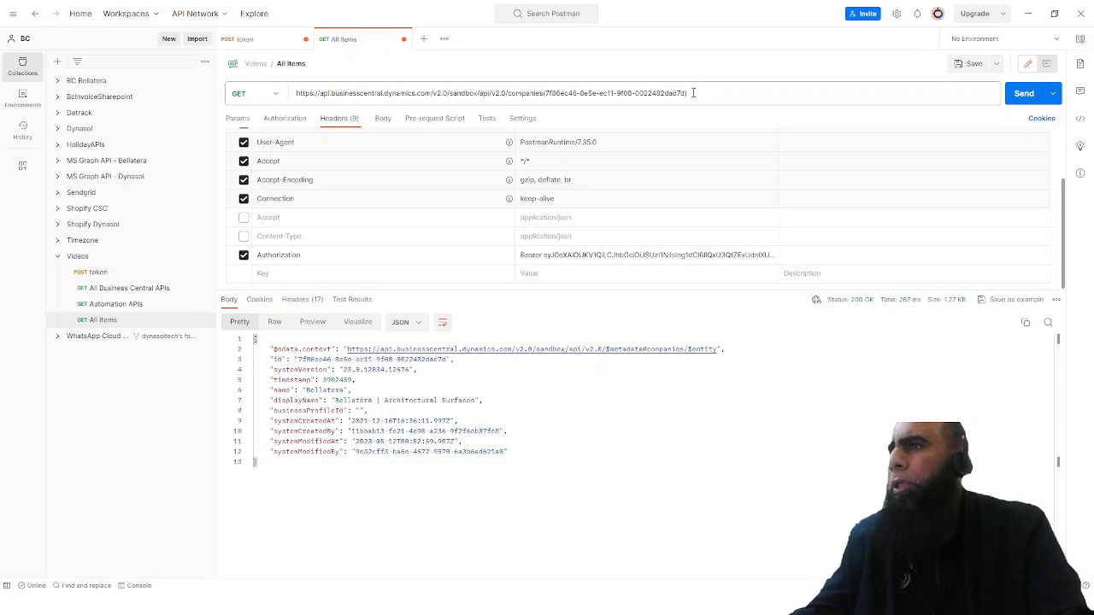
# - Append /items to the company URL and send the request to retrieve that company's items
pyautogui.click(693, 93)
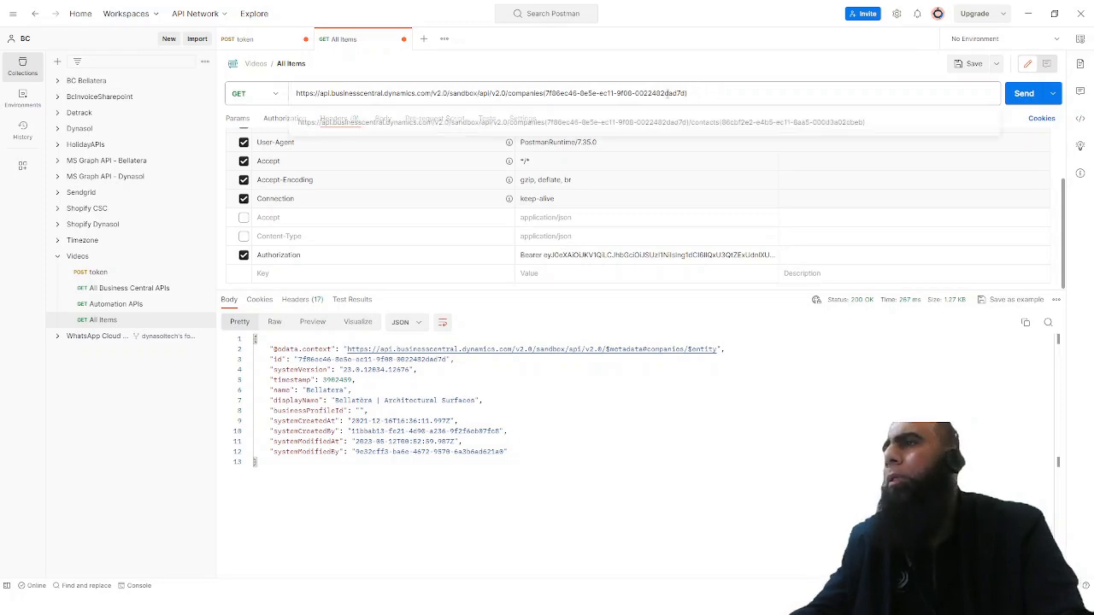
pyautogui.write('/')
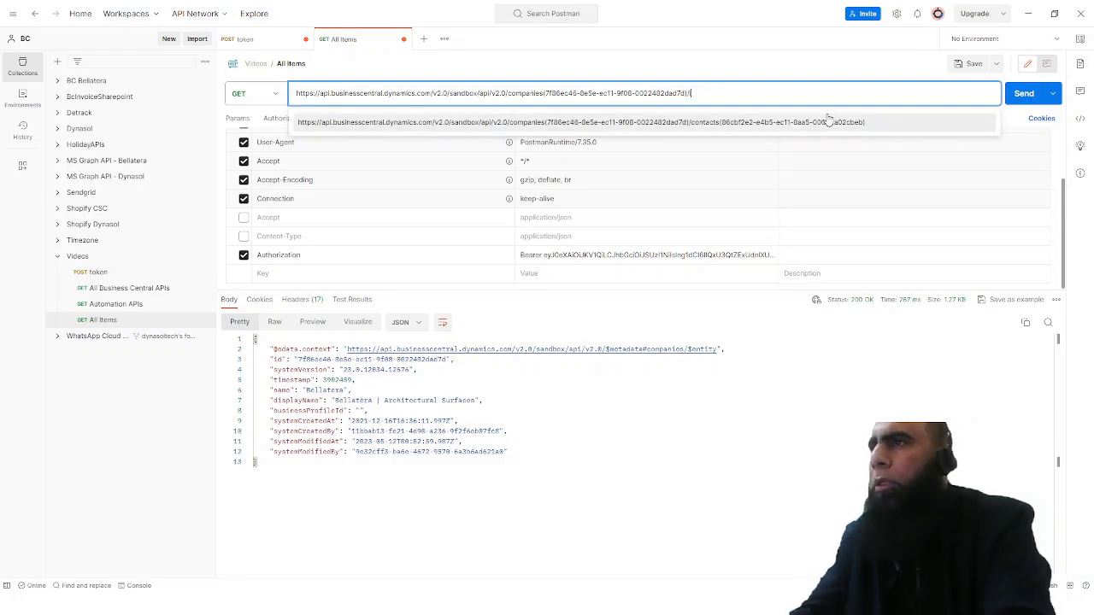
pyautogui.write('items')
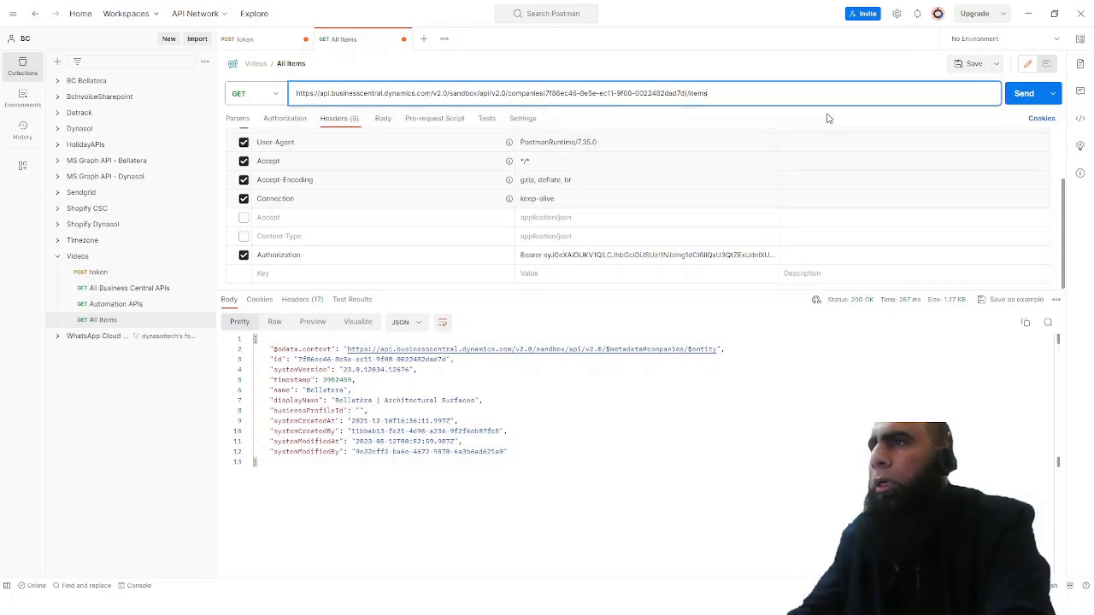
pyautogui.click(1022, 94)
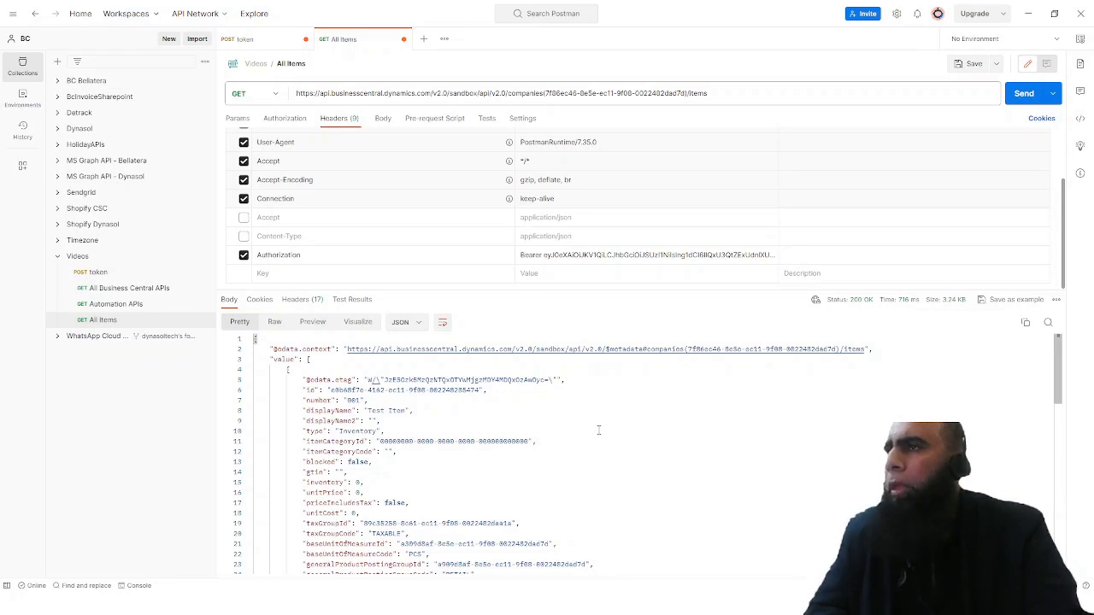
# - Review the returned item records, examining the fields of item 1000, HP Laptop
pyautogui.scroll(-3, 598, 430)
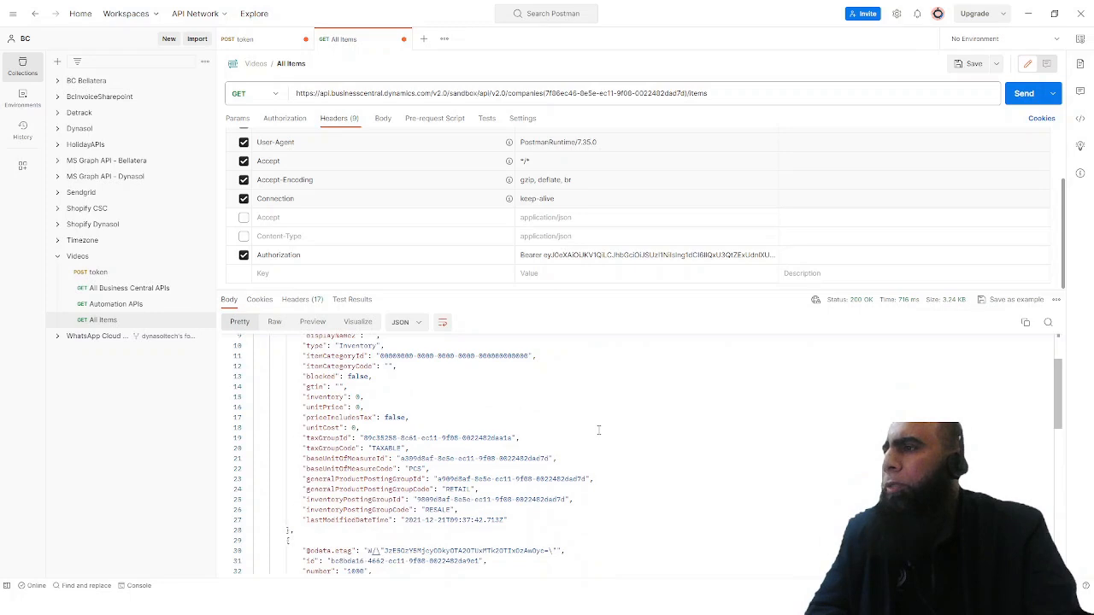
pyautogui.scroll(-10, 598, 436)
pyautogui.scroll(3, 599, 436)
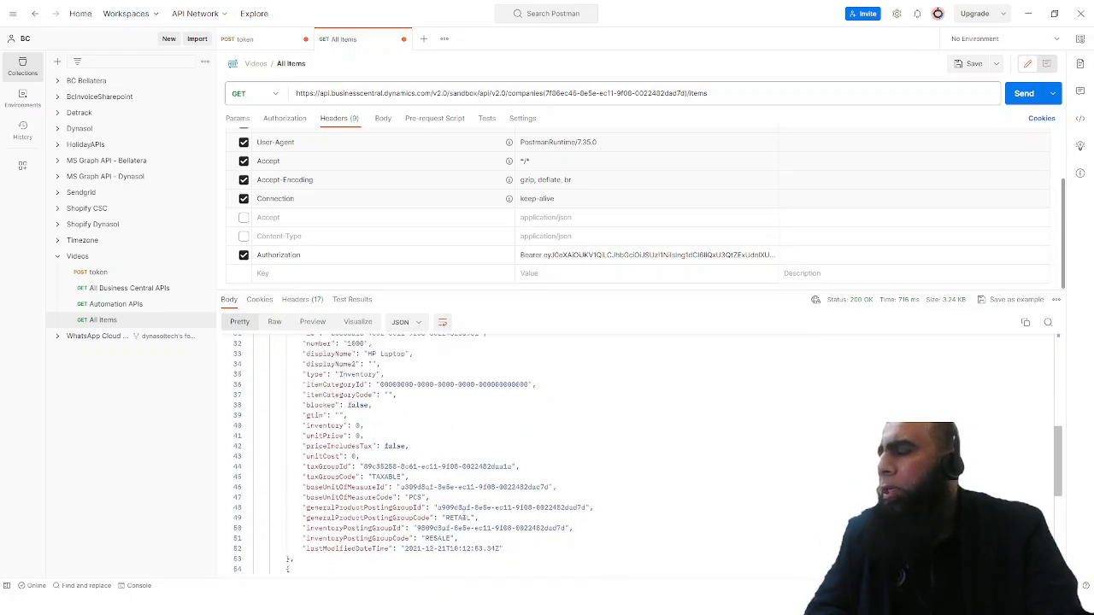
pyautogui.moveTo(504, 551); pyautogui.dragTo(299, 385)
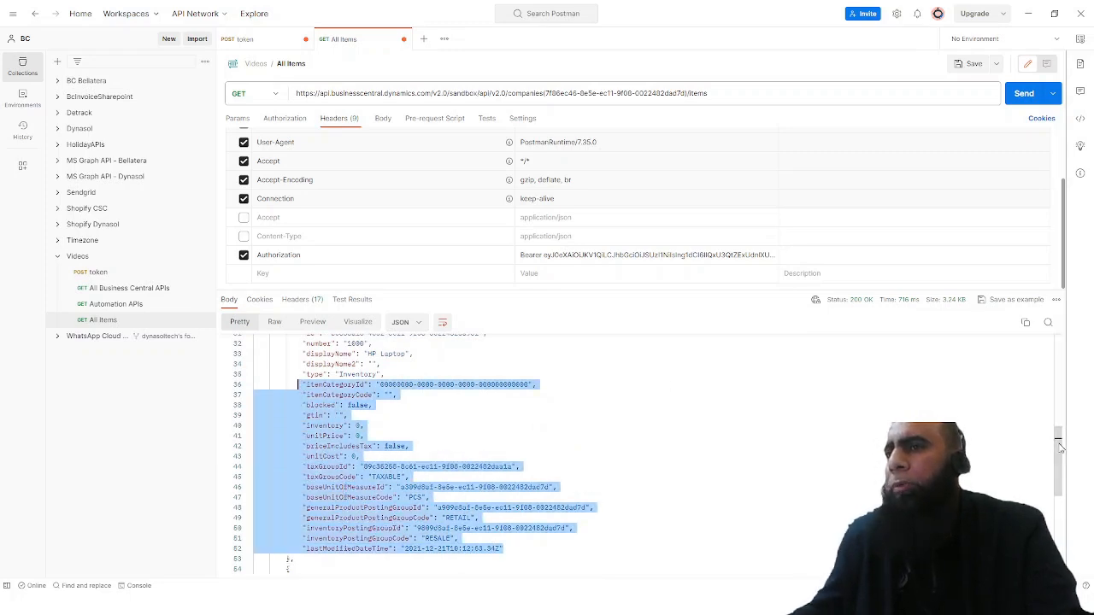
pyautogui.moveTo(1059, 444); pyautogui.dragTo(1059, 415)
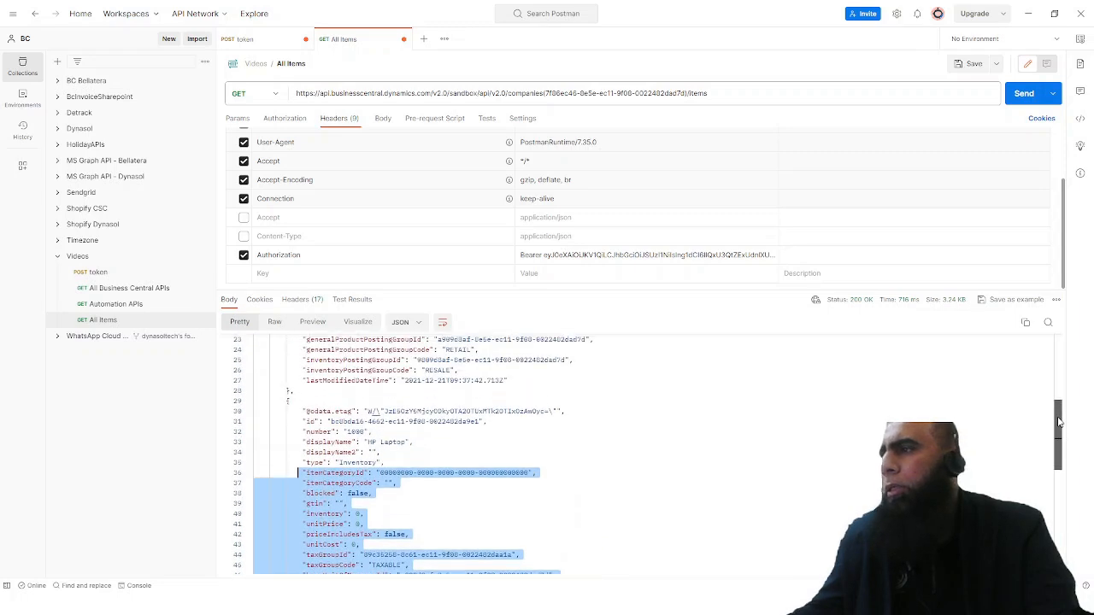
pyautogui.keyDown('shift'); pyautogui.click(302, 411); pyautogui.keyUp('shift')
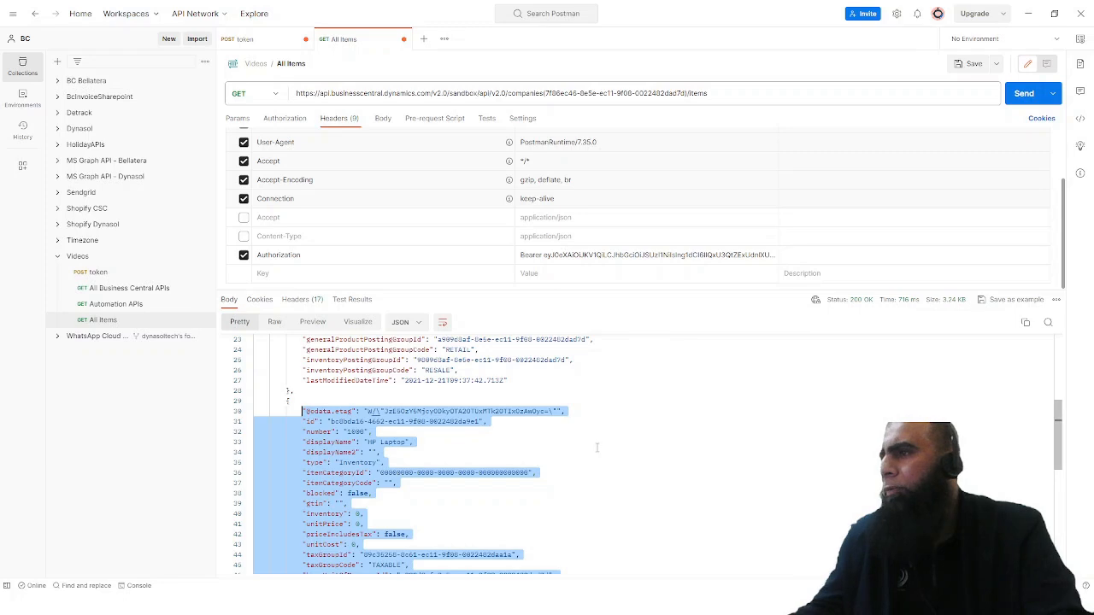
pyautogui.click(380, 452)
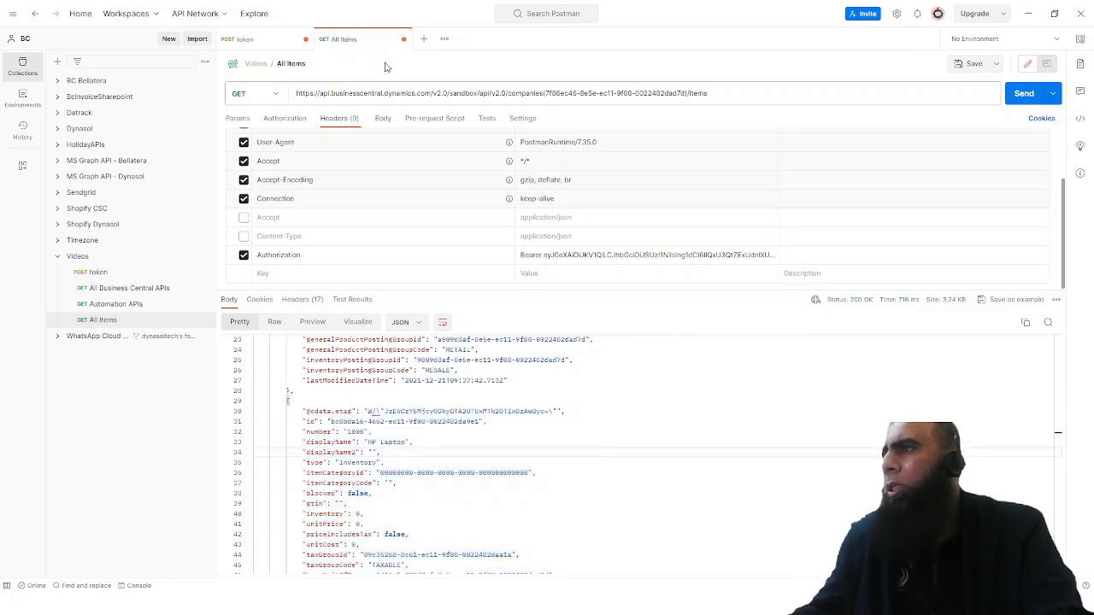
# - Duplicate the All Items request and save the copy as "Add new item" in the Videos collection
pyautogui.hotkey('ctrl', 'd')
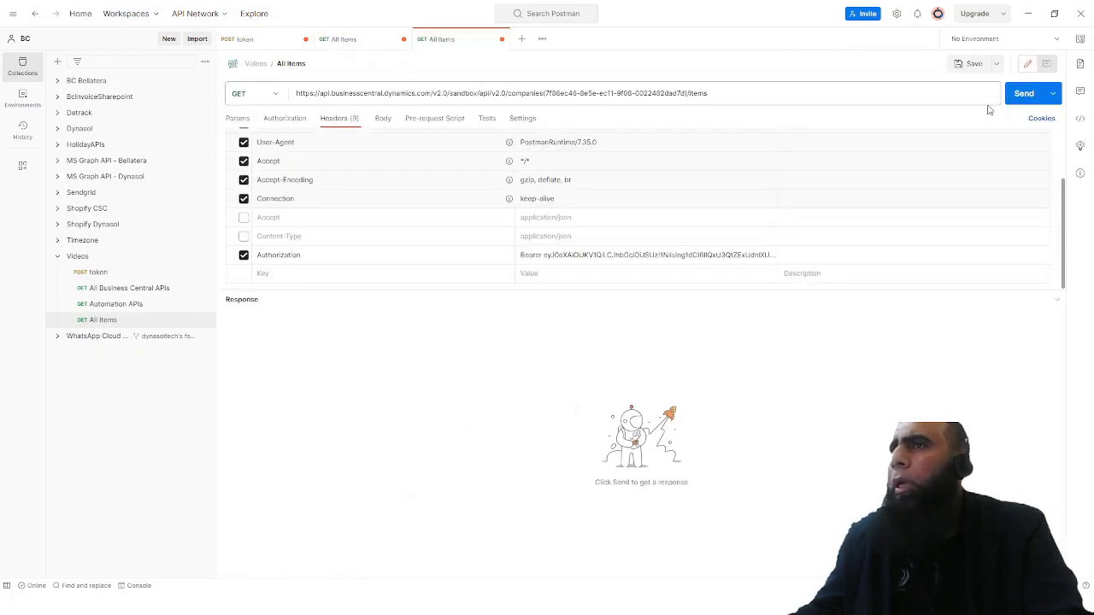
pyautogui.click(812, 94)
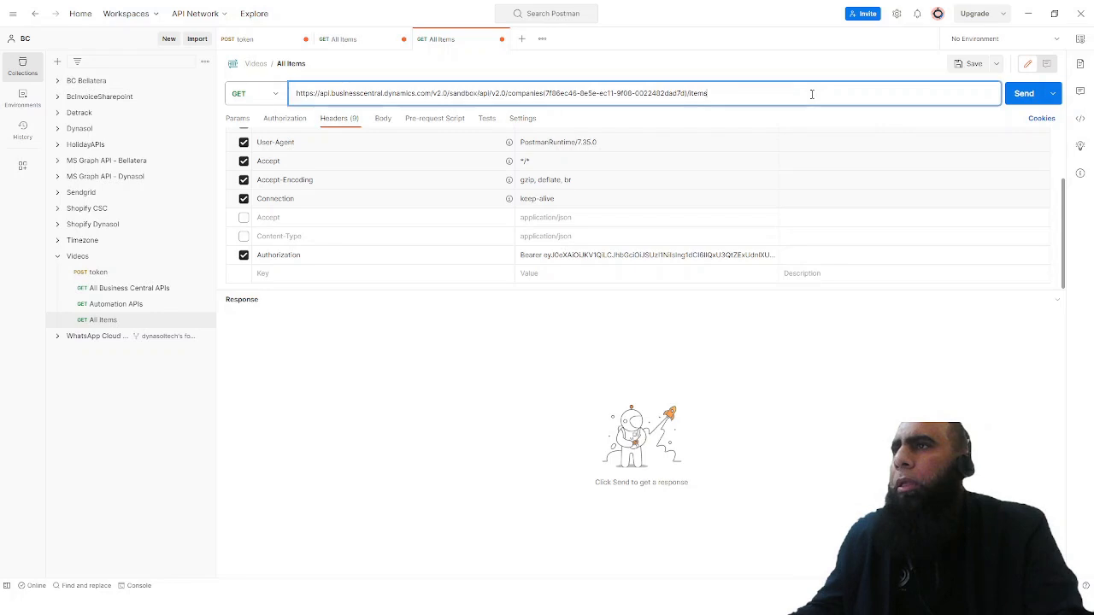
pyautogui.click(997, 65)
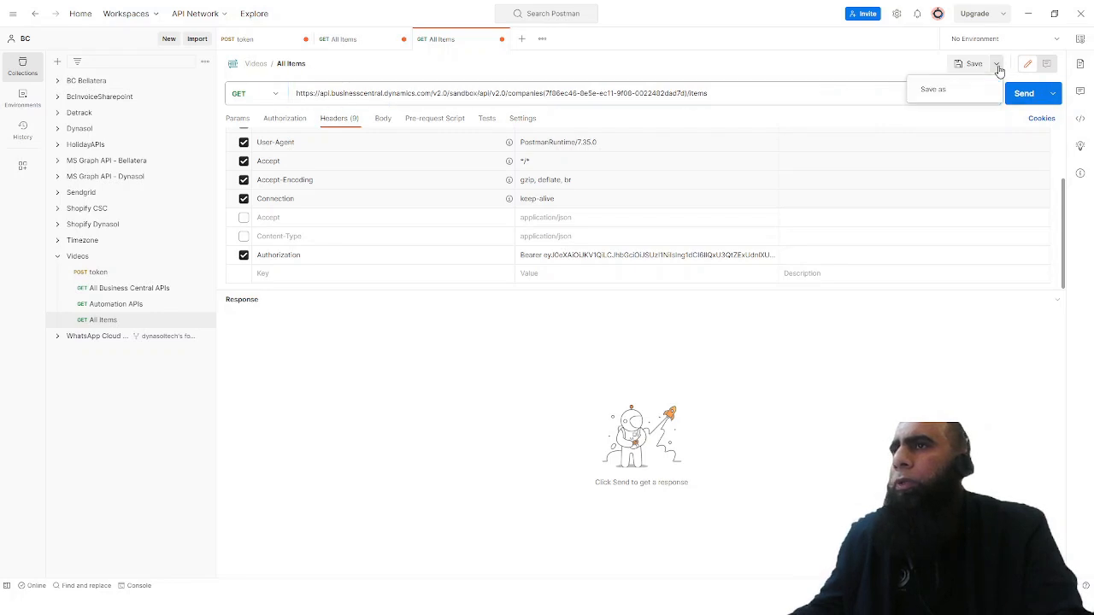
pyautogui.click(936, 92)
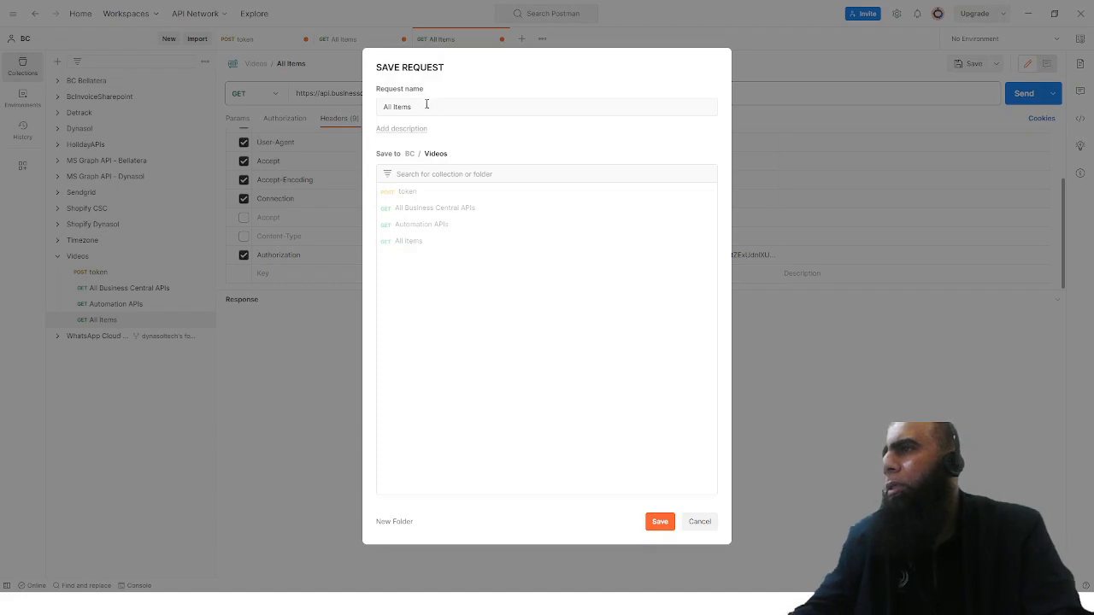
pyautogui.click(429, 107)
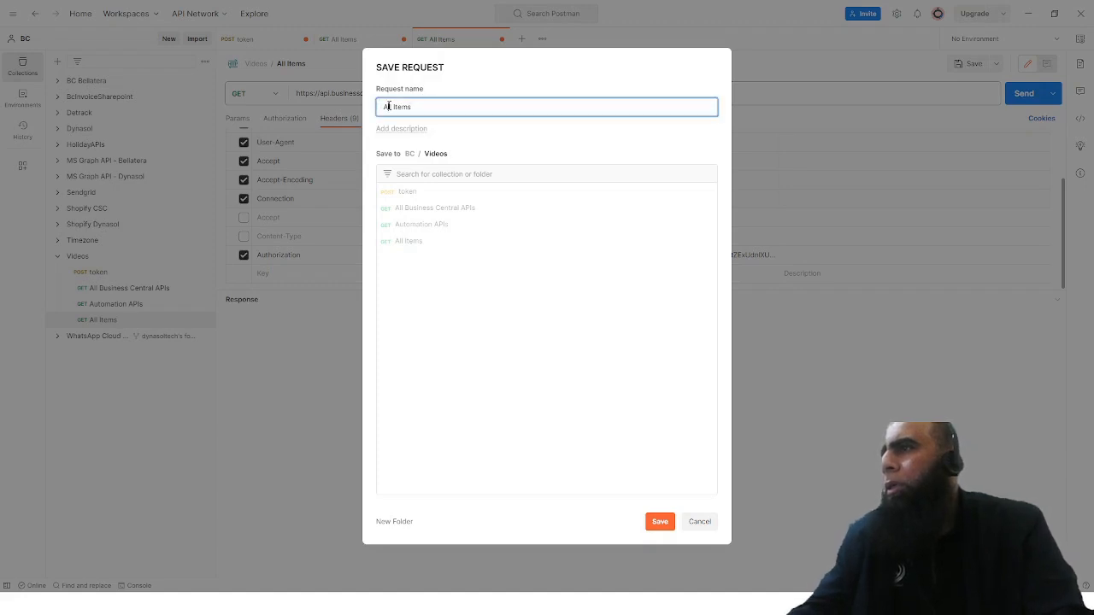
pyautogui.doubleClick(388, 106)
pyautogui.write('Add')
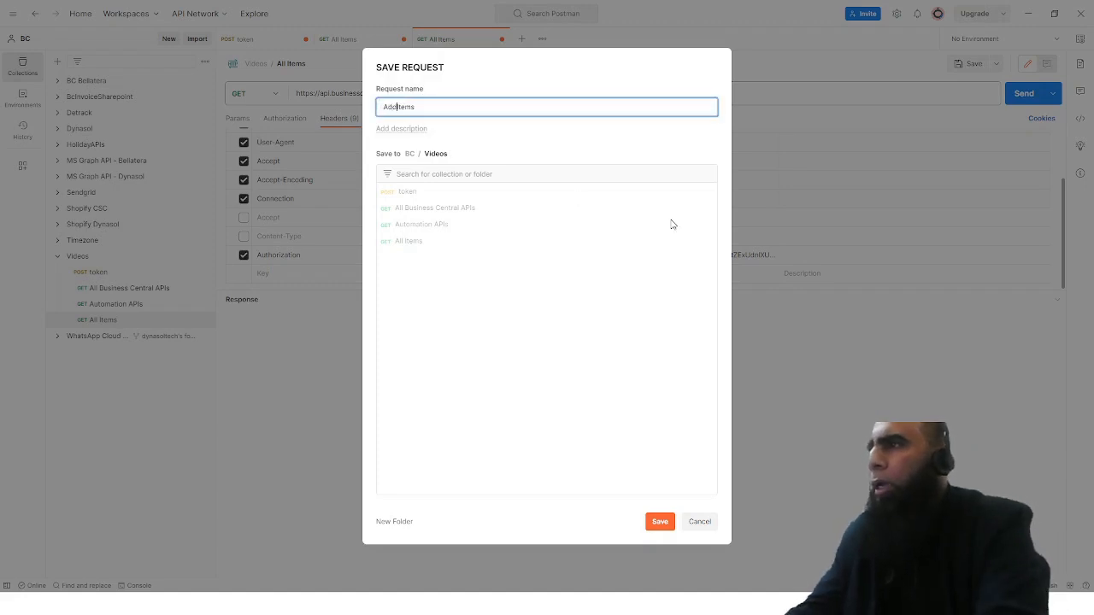
pyautogui.write(' new')
pyautogui.hotkey('ctrl', 'shift', 'Right')
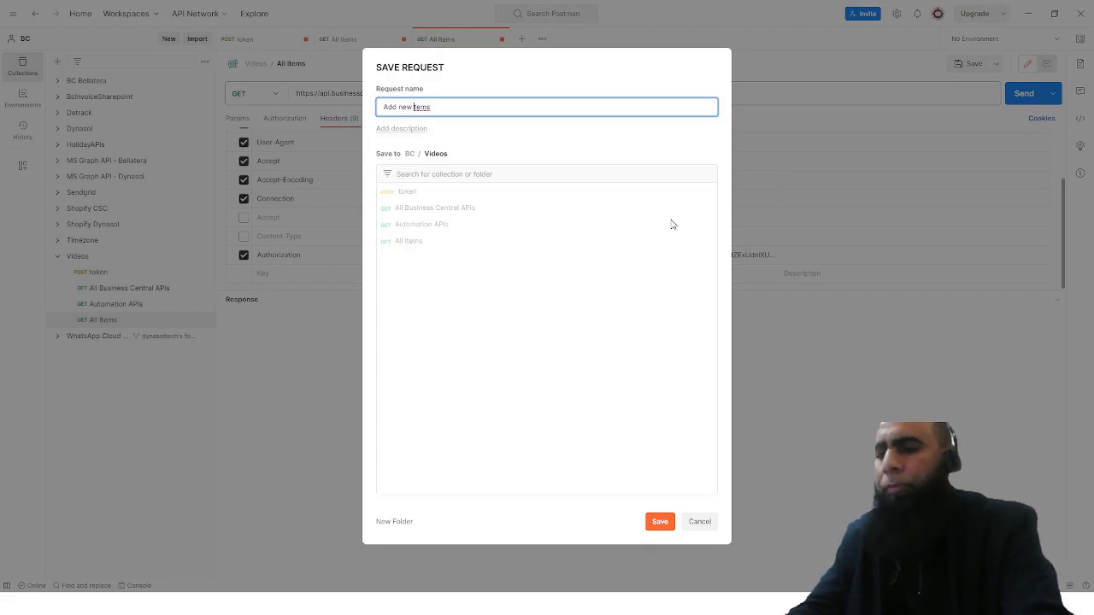
pyautogui.press('Left')
pyautogui.press('Delete')
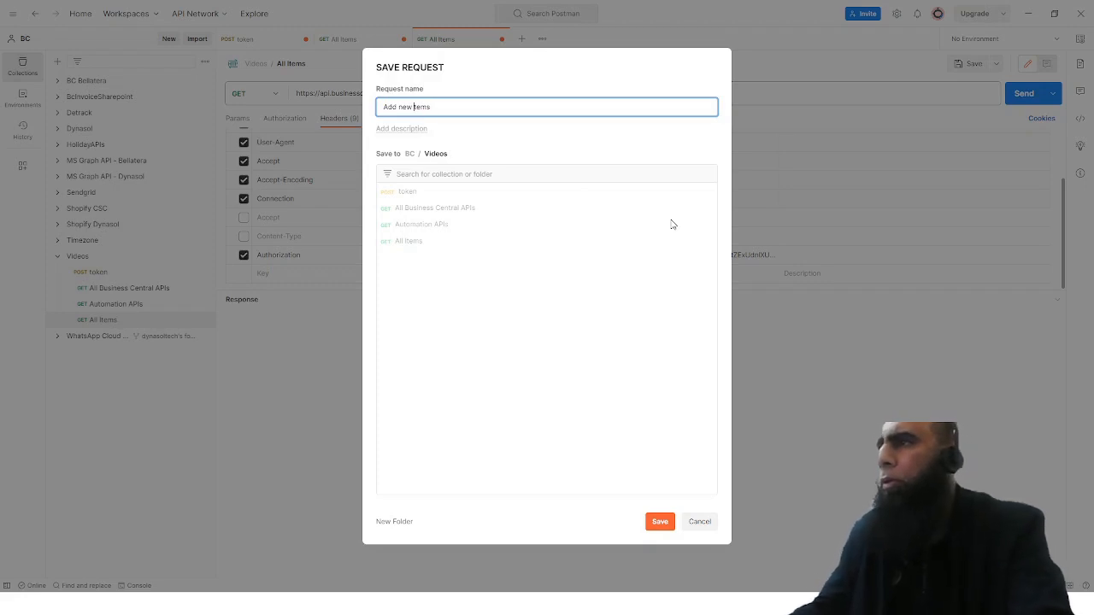
pyautogui.write('i')
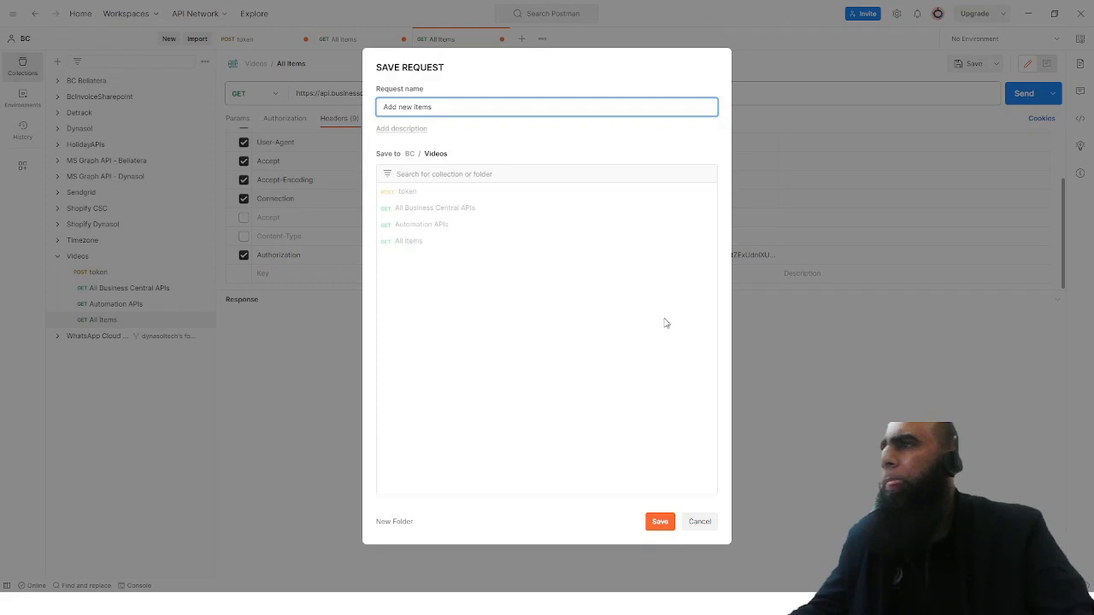
pyautogui.press('BackSpace')
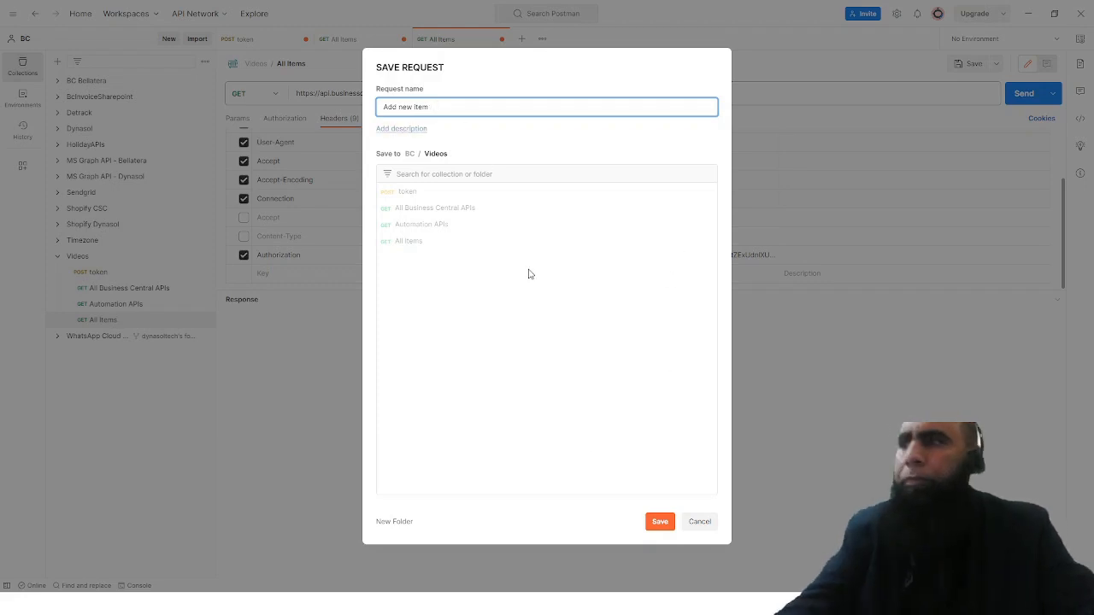
pyautogui.click(658, 520)
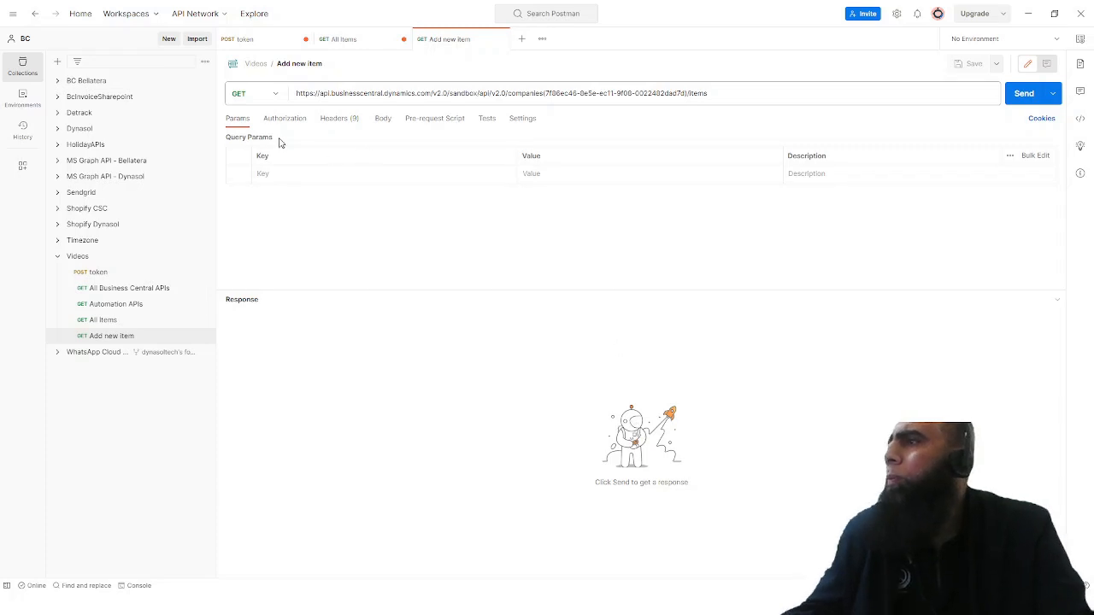
# - Change the Add new item request's method to POST and enable its application/json Accept and Content-Type headers
pyautogui.click(274, 96)
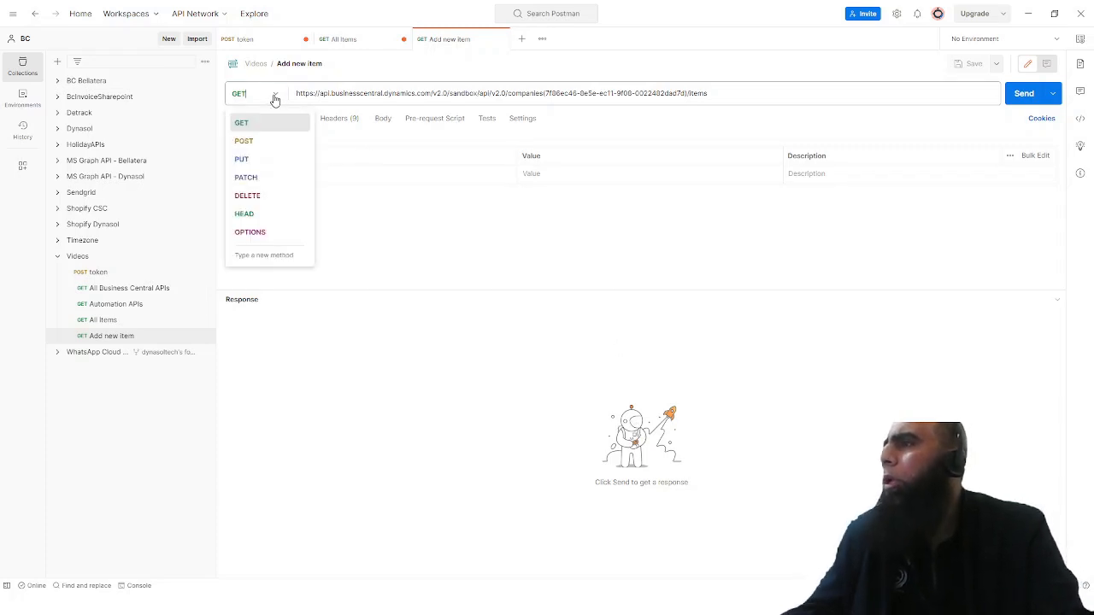
pyautogui.click(244, 141)
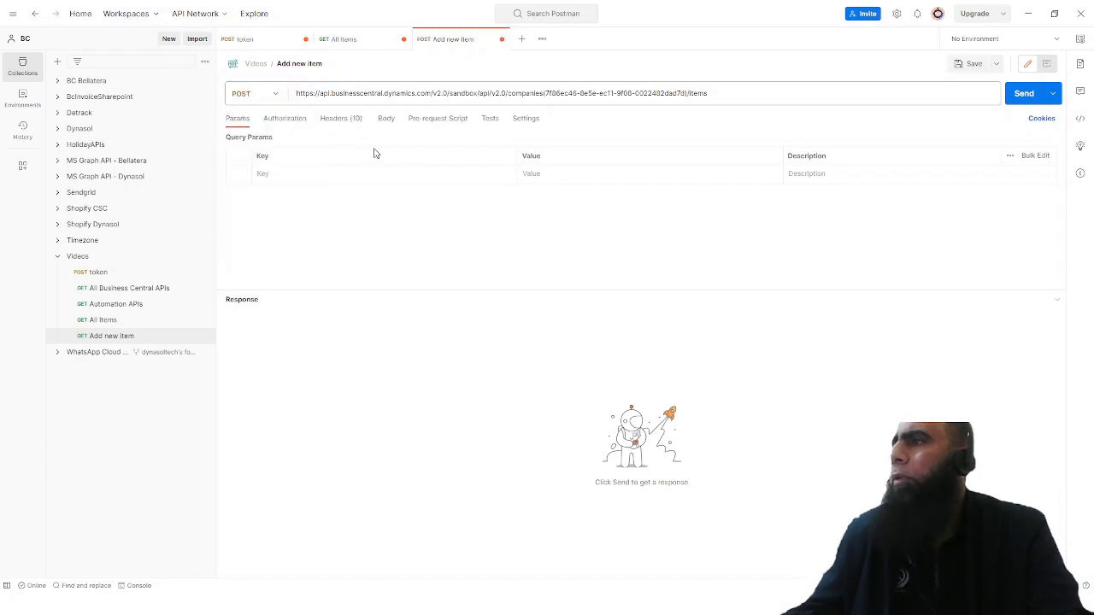
pyautogui.click(291, 120)
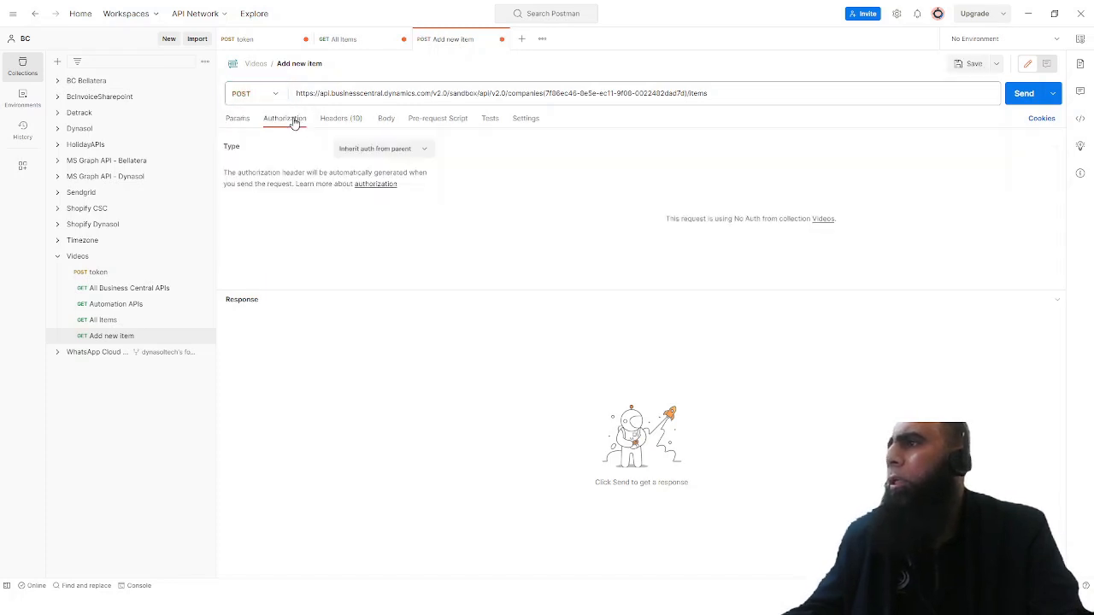
pyautogui.click(335, 121)
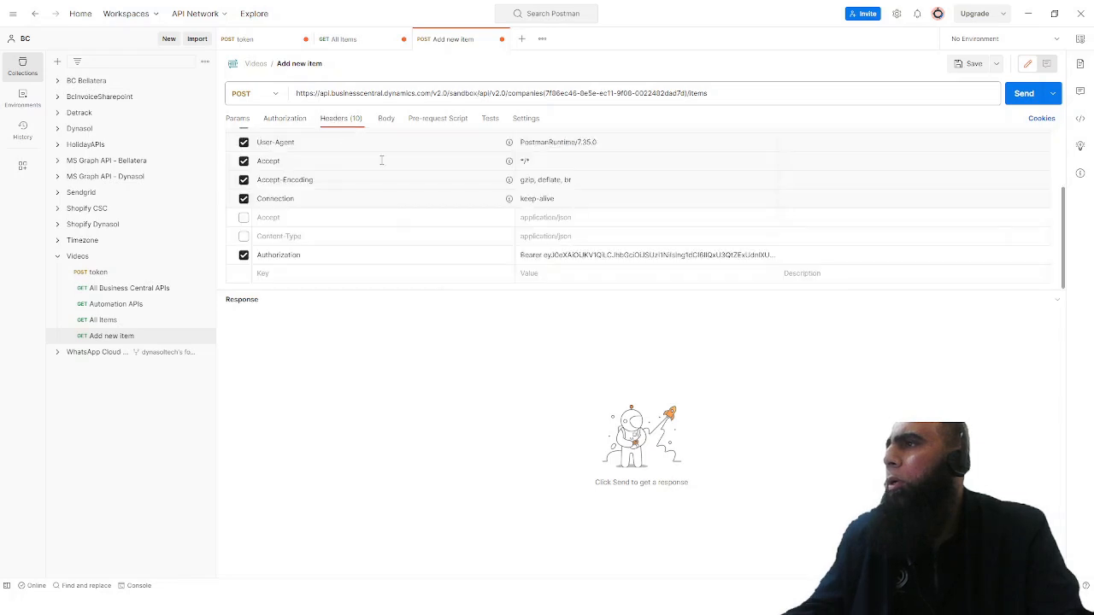
pyautogui.click(244, 236)
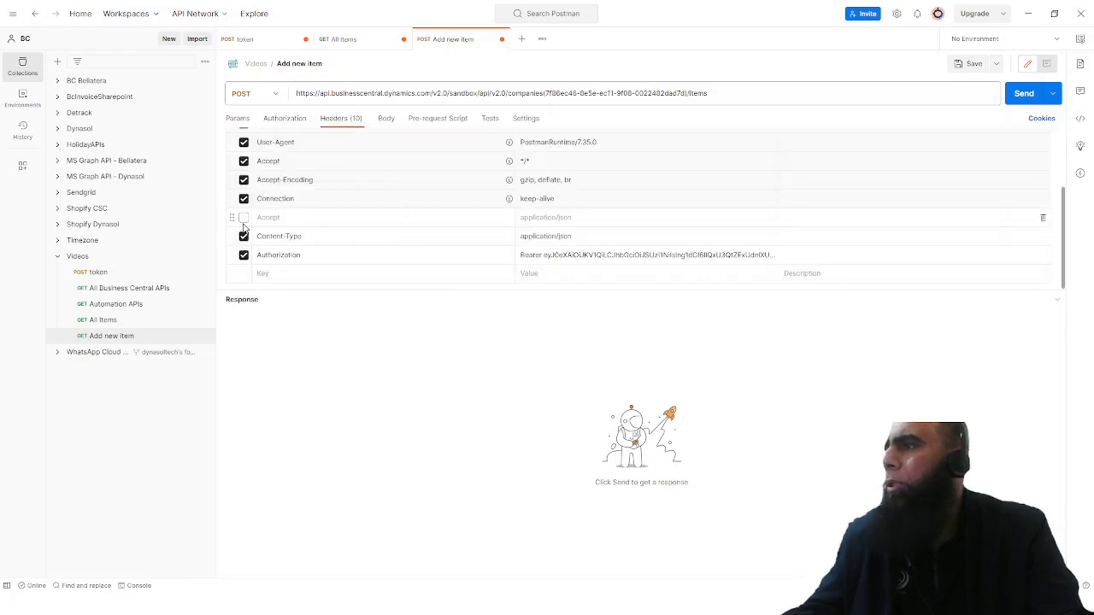
pyautogui.click(244, 218)
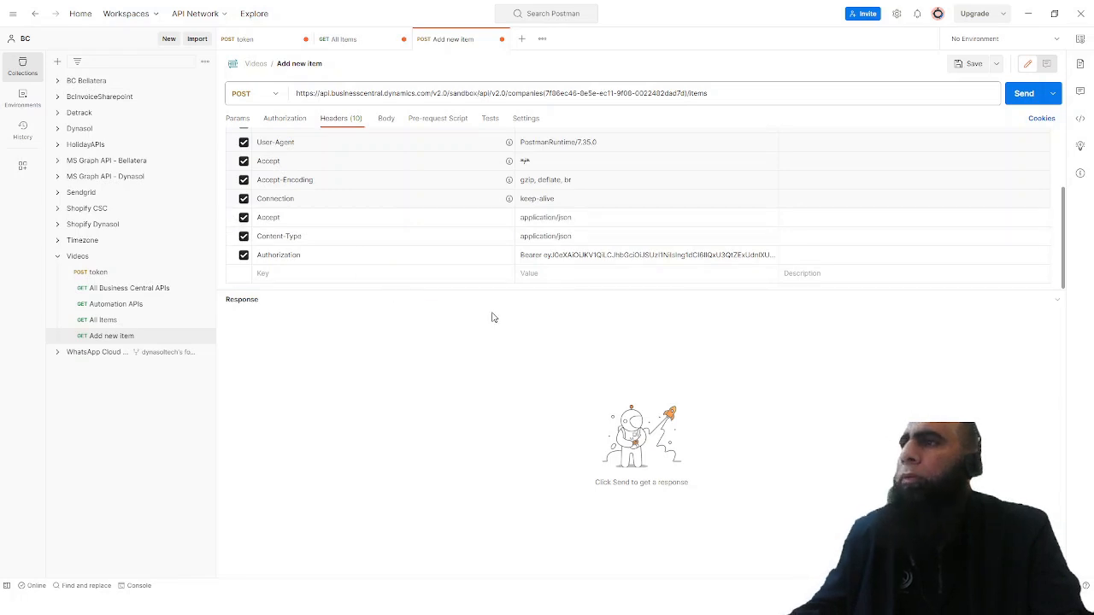
pyautogui.click(548, 253)
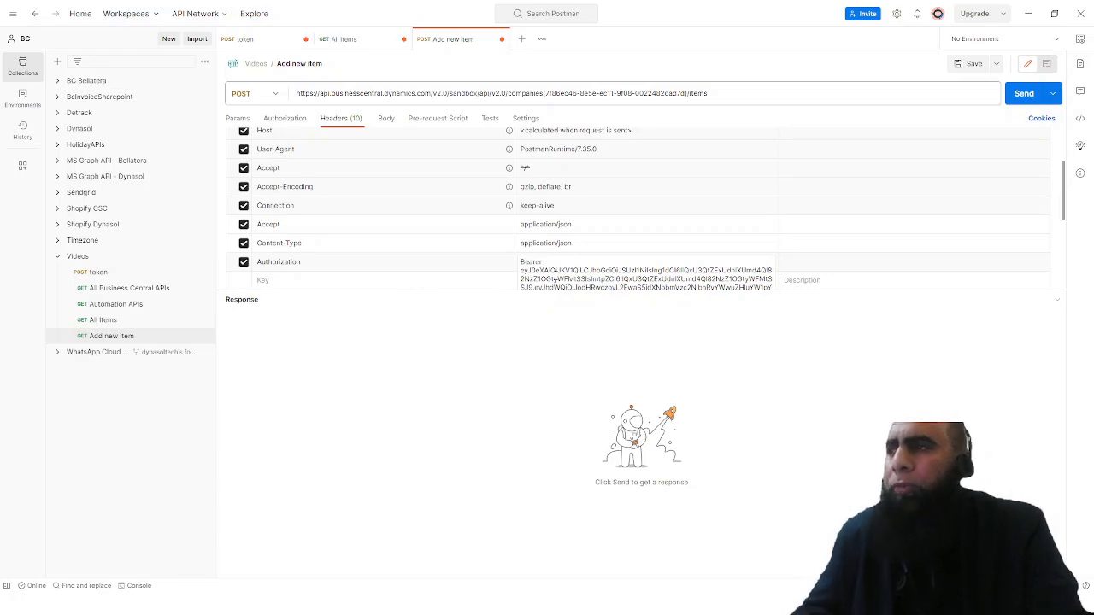
pyautogui.click(555, 272)
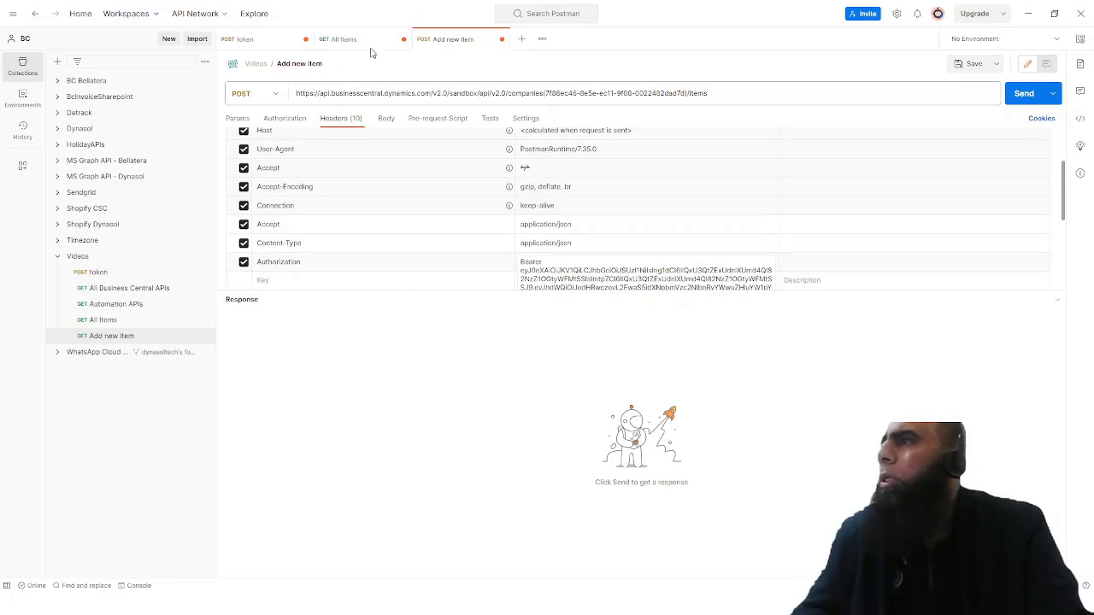
# - Set the request body to raw JSON and start an empty object with braces on separate lines
pyautogui.click(386, 121)
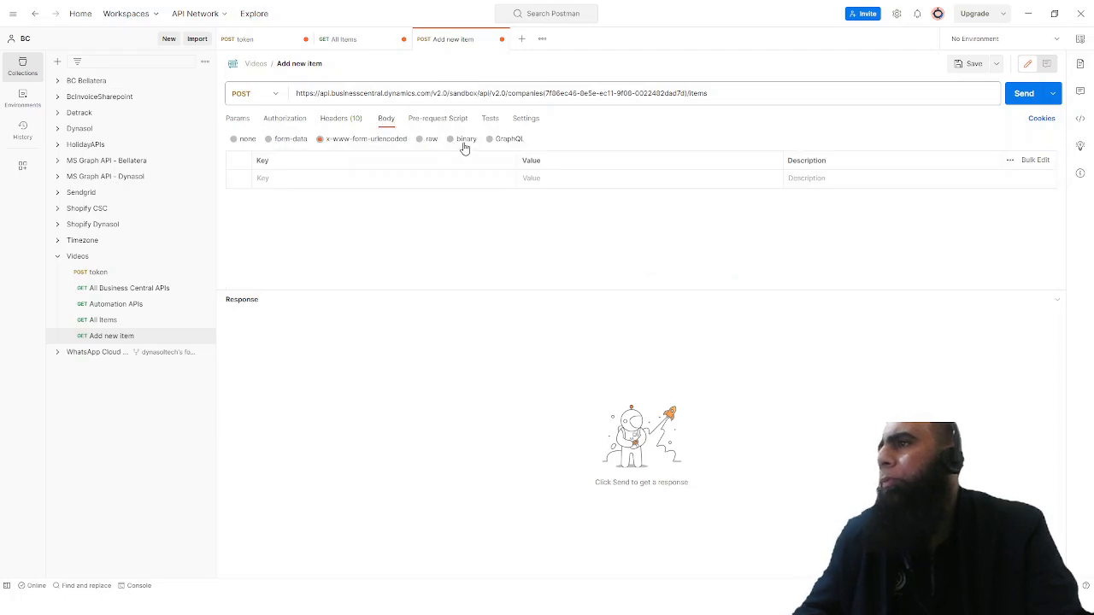
pyautogui.click(419, 141)
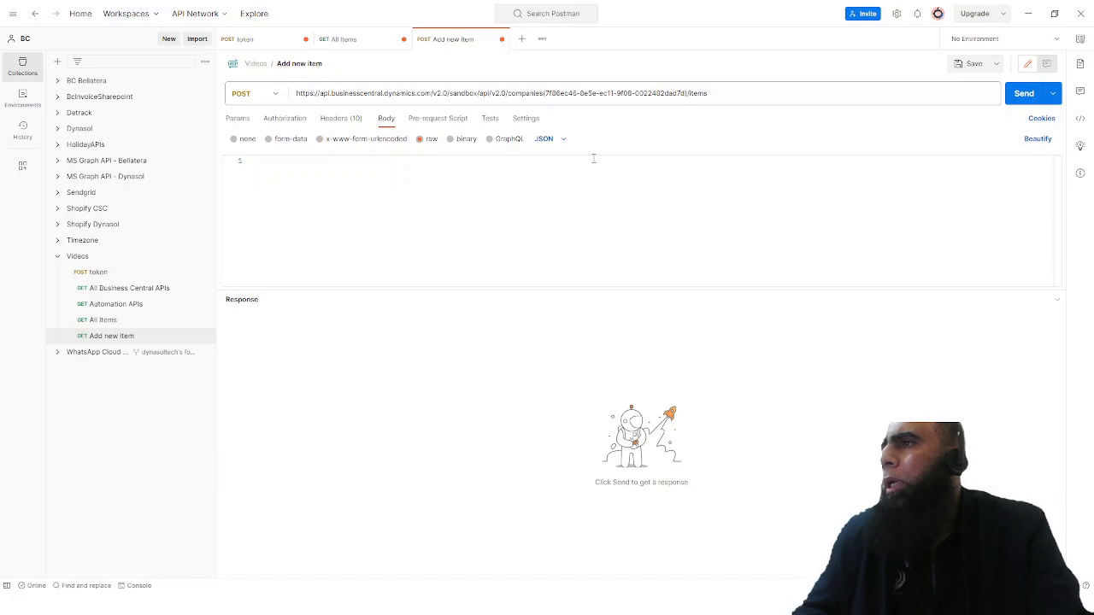
pyautogui.click(558, 141)
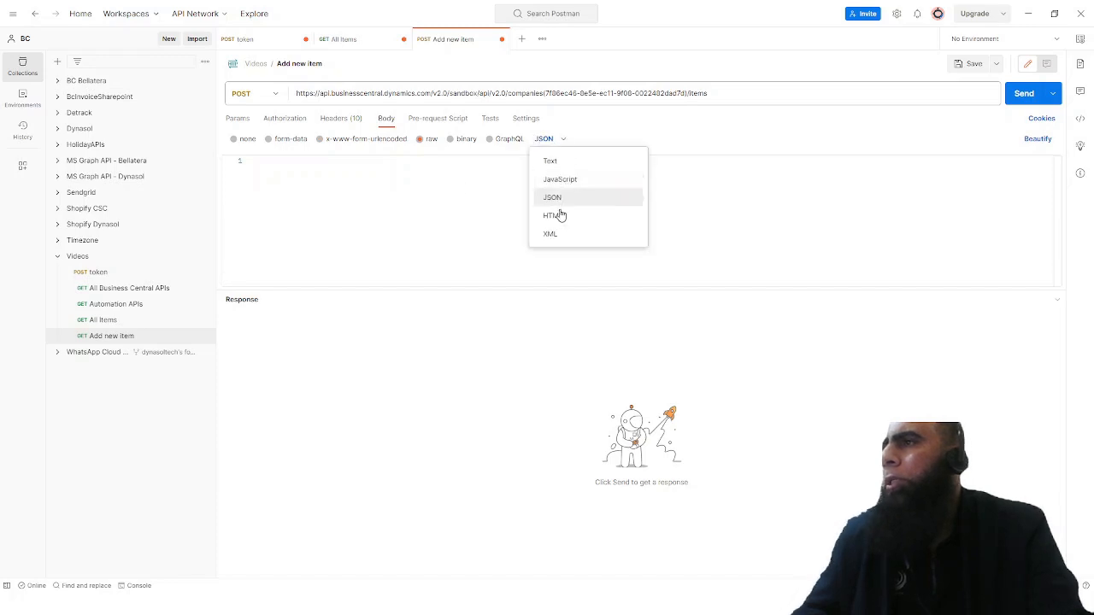
pyautogui.click(350, 221)
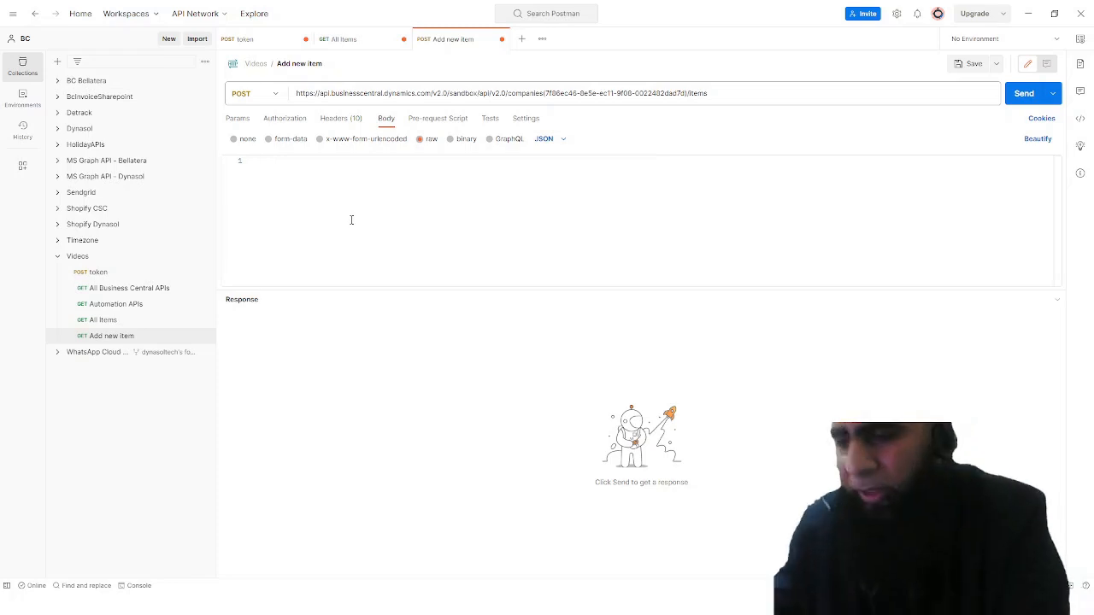
pyautogui.write('{')
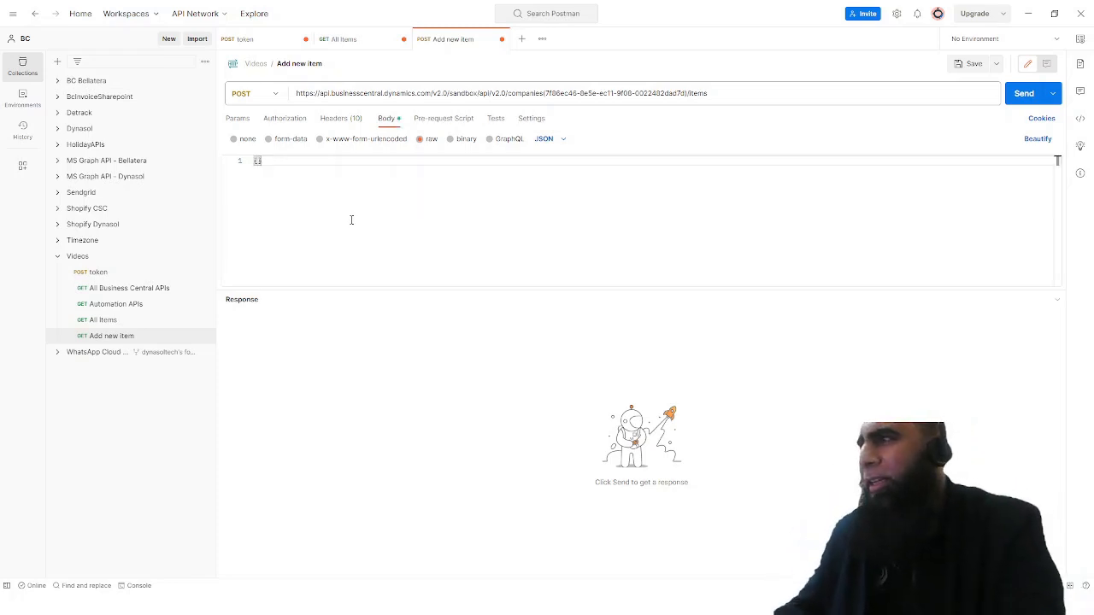
pyautogui.press('Return')
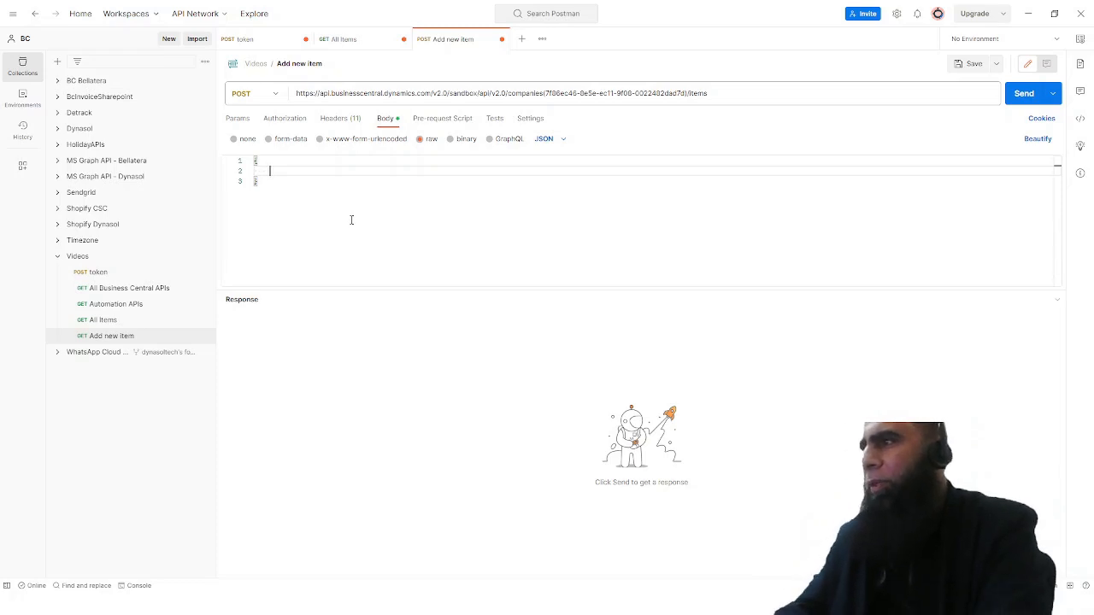
# - Look up the item number's field name in the All Items response and return to the Add new item request
pyautogui.click(386, 38)
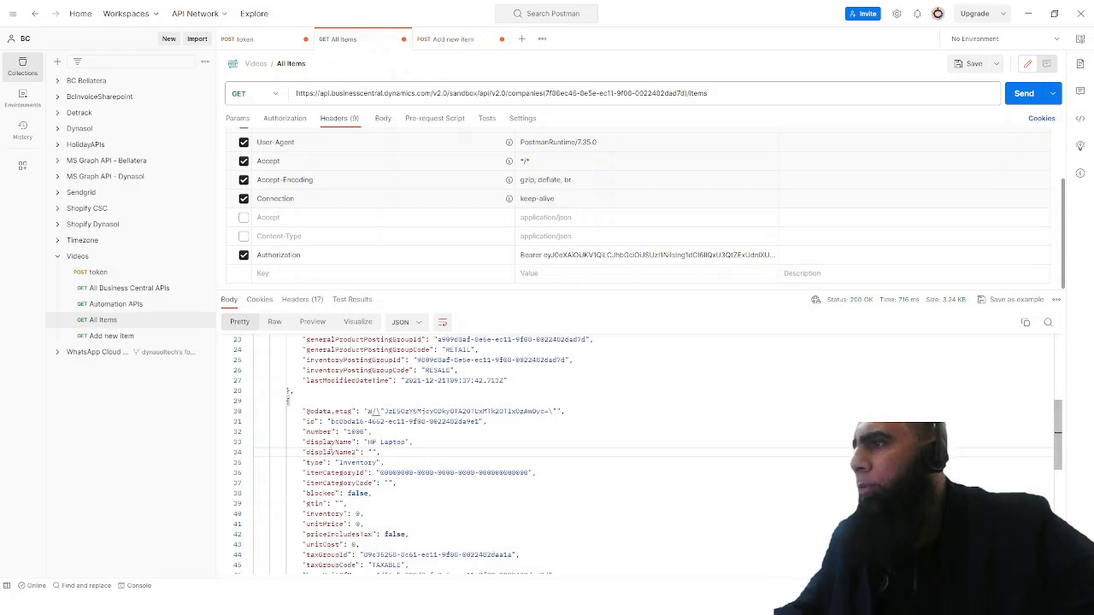
pyautogui.doubleClick(318, 432)
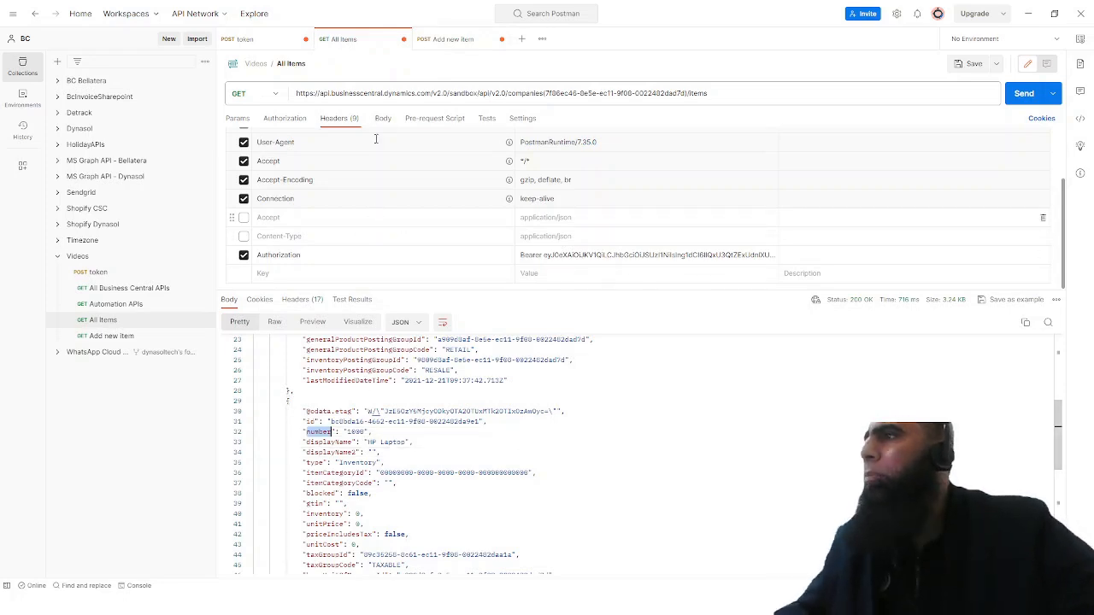
pyautogui.click(448, 39)
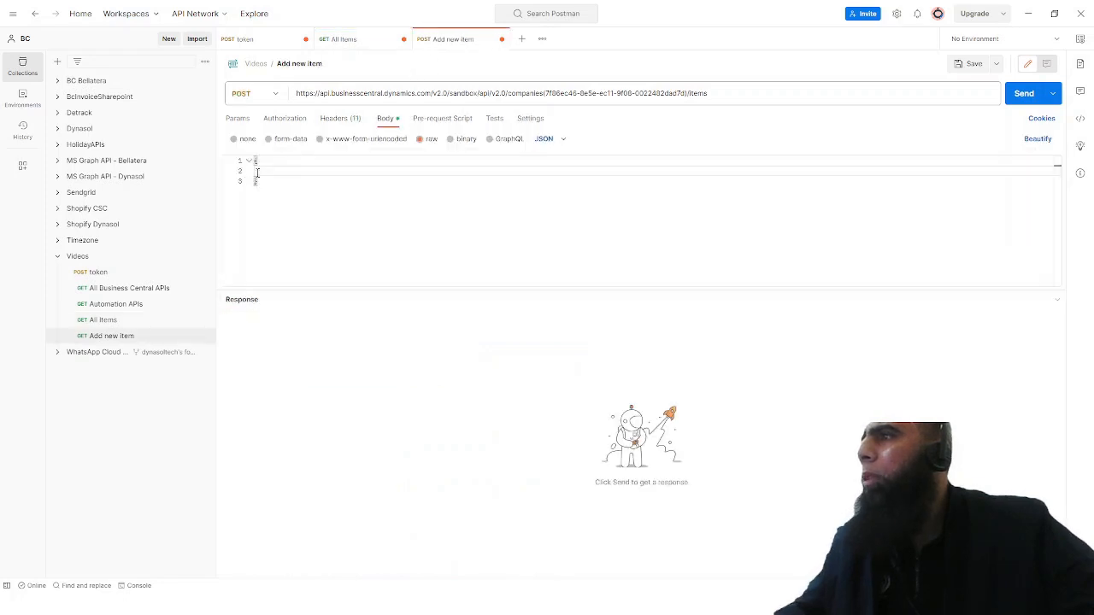
pyautogui.click(272, 171)
pyautogui.write('number')
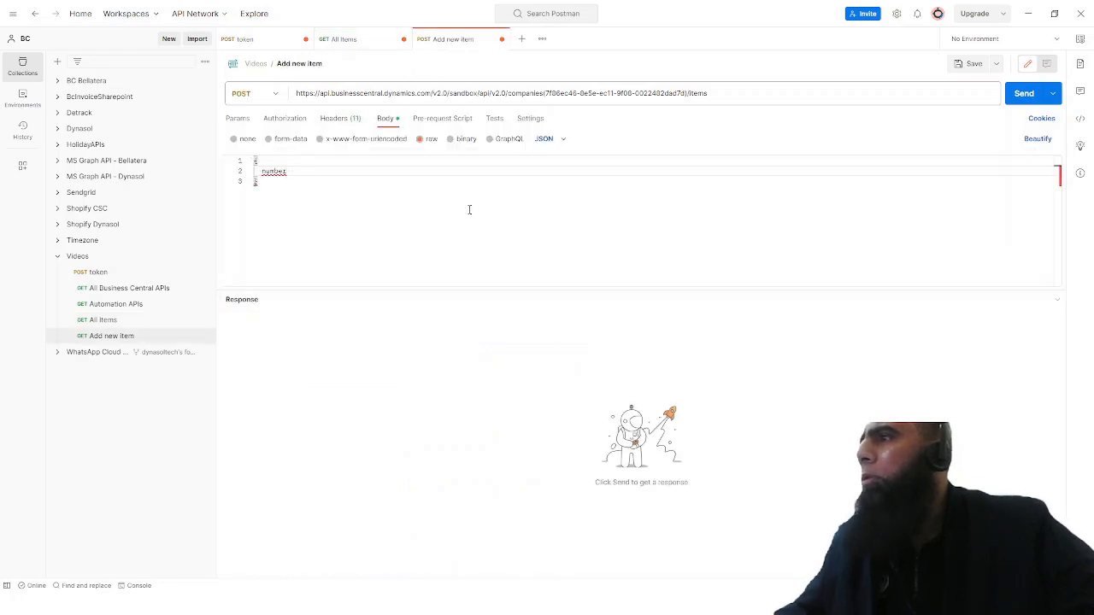
pyautogui.press('BackSpace')
pyautogui.press('BackSpace')
pyautogui.press('BackSpace')
pyautogui.press('BackSpace')
pyautogui.press('BackSpace')
pyautogui.press('BackSpace')
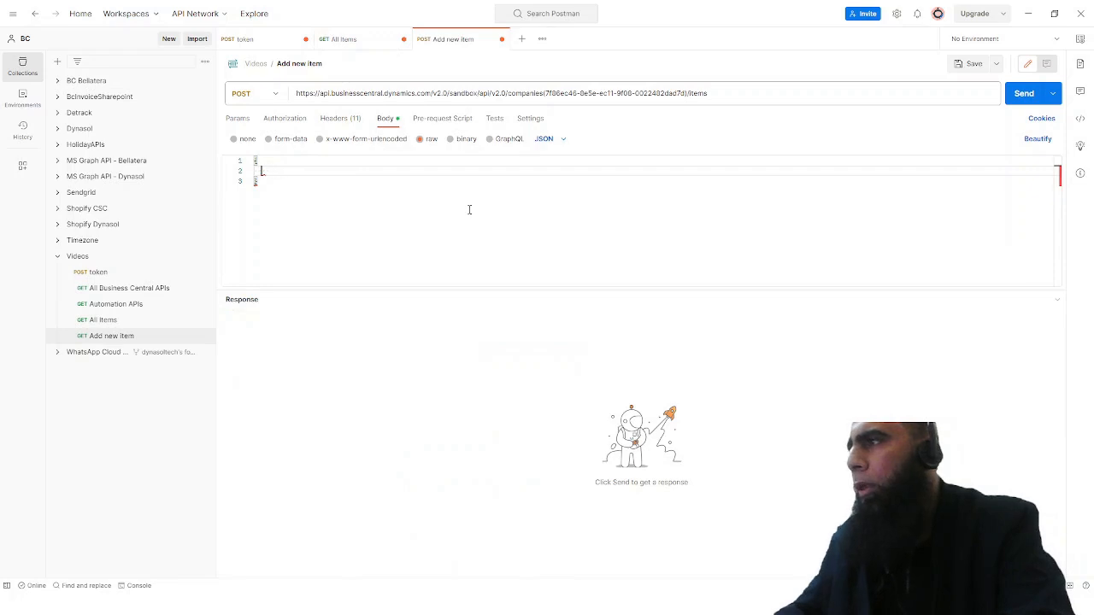
# - Add the quoted property "number" with the value "TEST-0001" inside the JSON body's braces
pyautogui.write('""')
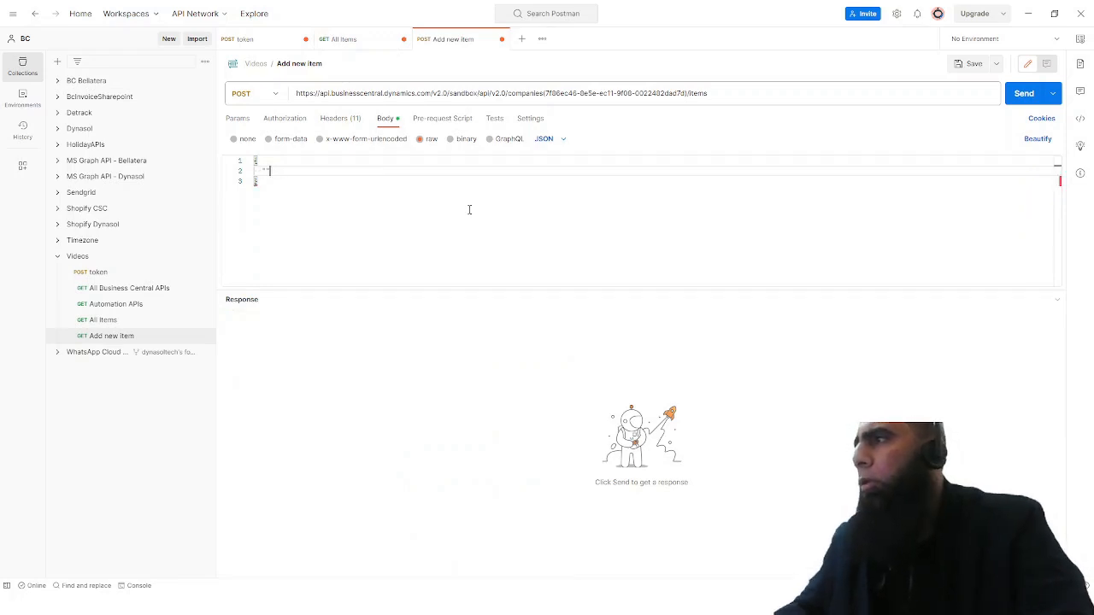
pyautogui.write('number"   : ')
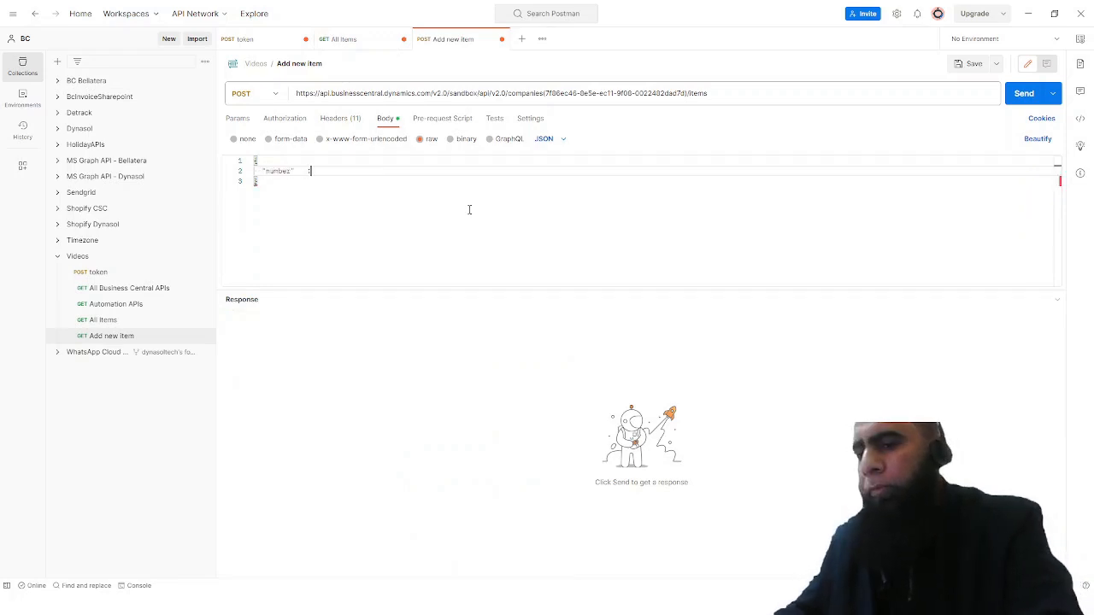
pyautogui.write('""')
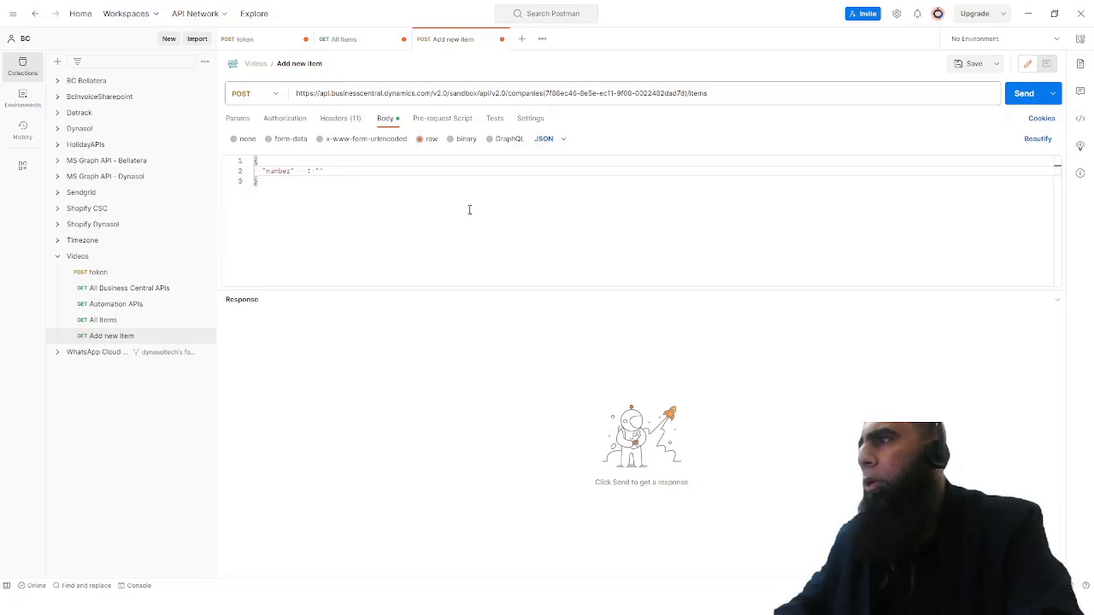
pyautogui.write('TEST')
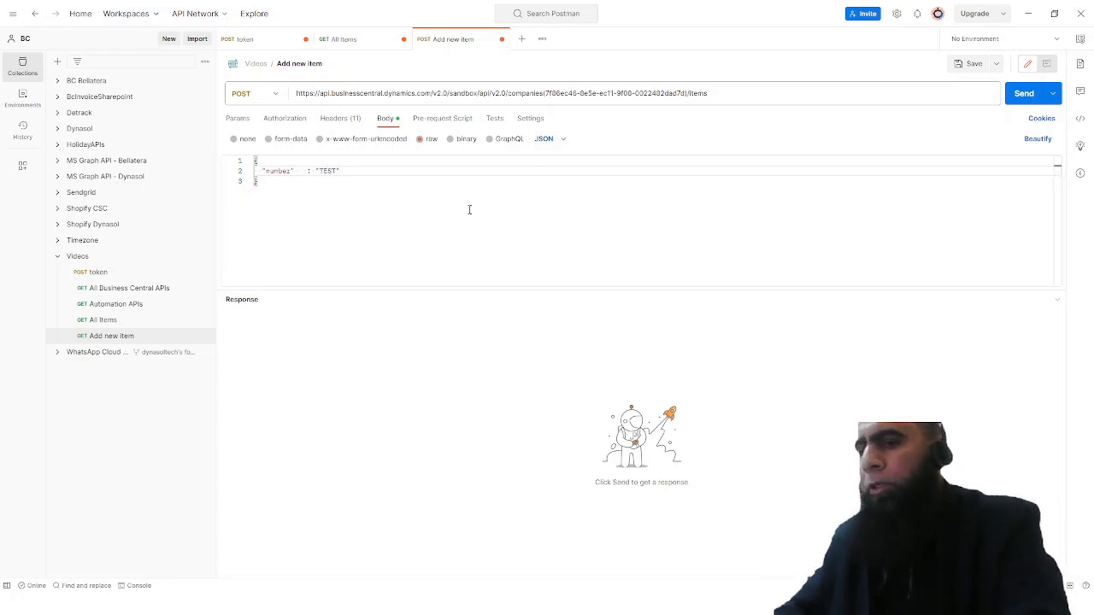
pyautogui.write('-0001')
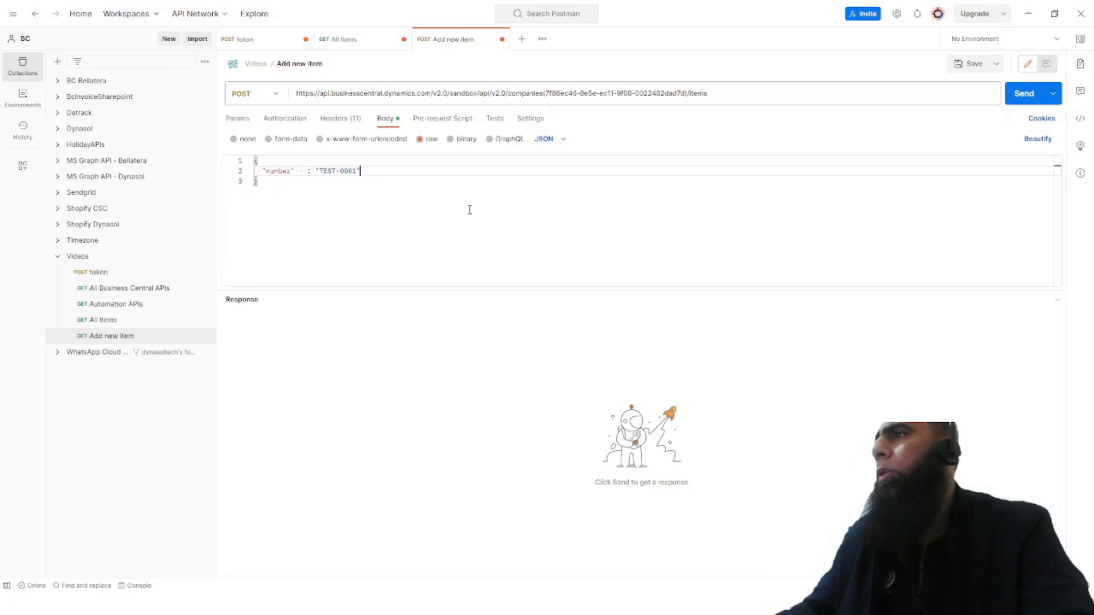
# - Add a quoted "displayName" property after "number" in the JSON body, copying its name from the All Items response
pyautogui.write(',')
pyautogui.press('Return')
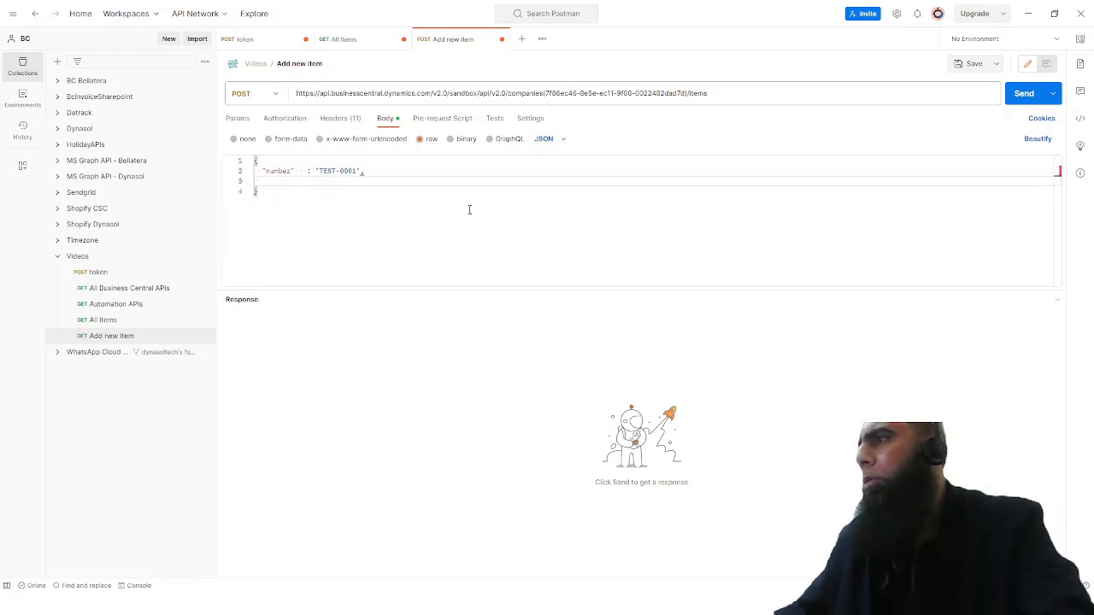
pyautogui.click(347, 45)
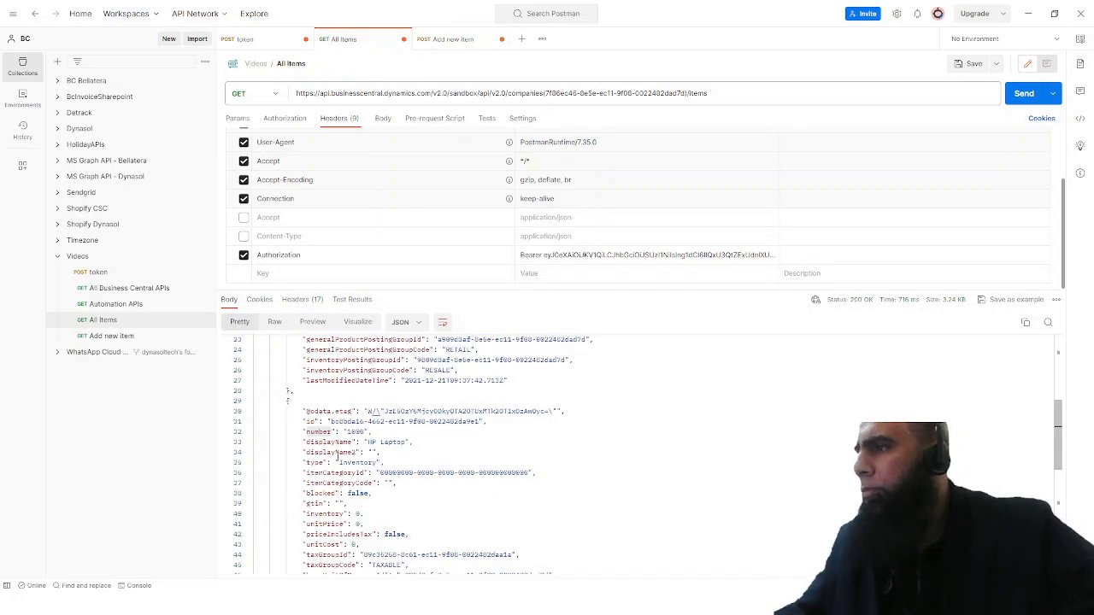
pyautogui.doubleClick(338, 441)
pyautogui.hotkey('ctrl', 'c')
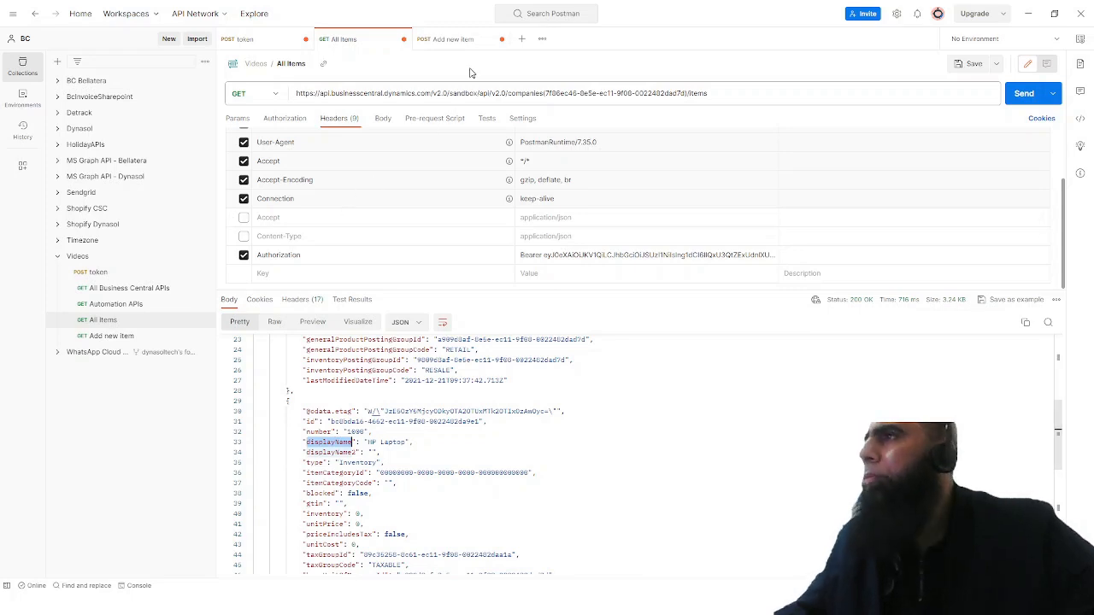
pyautogui.click(440, 39)
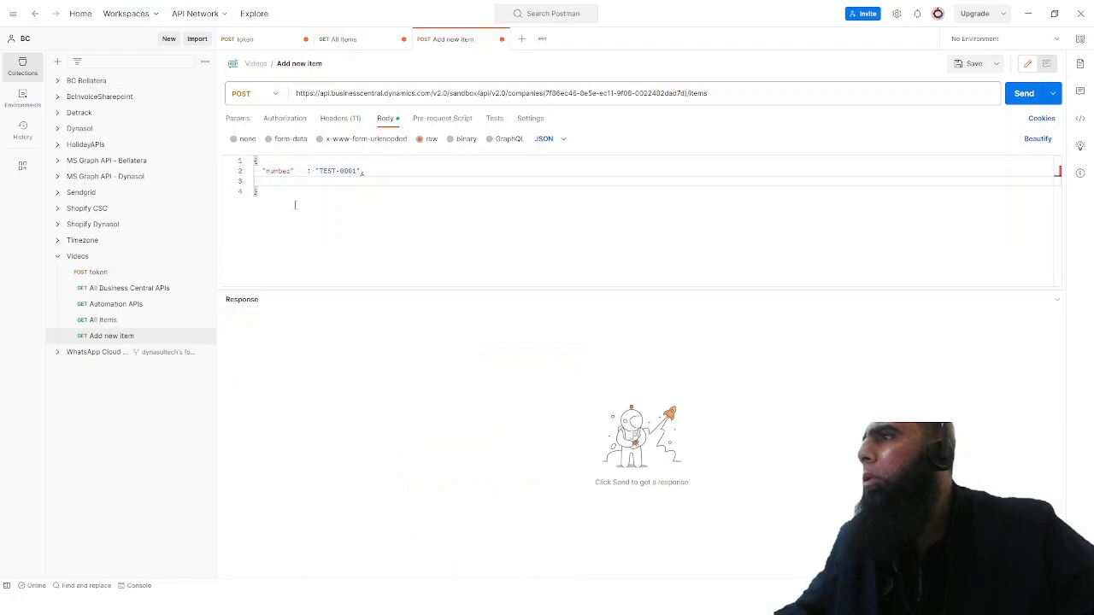
pyautogui.hotkey('ctrl', 'v')
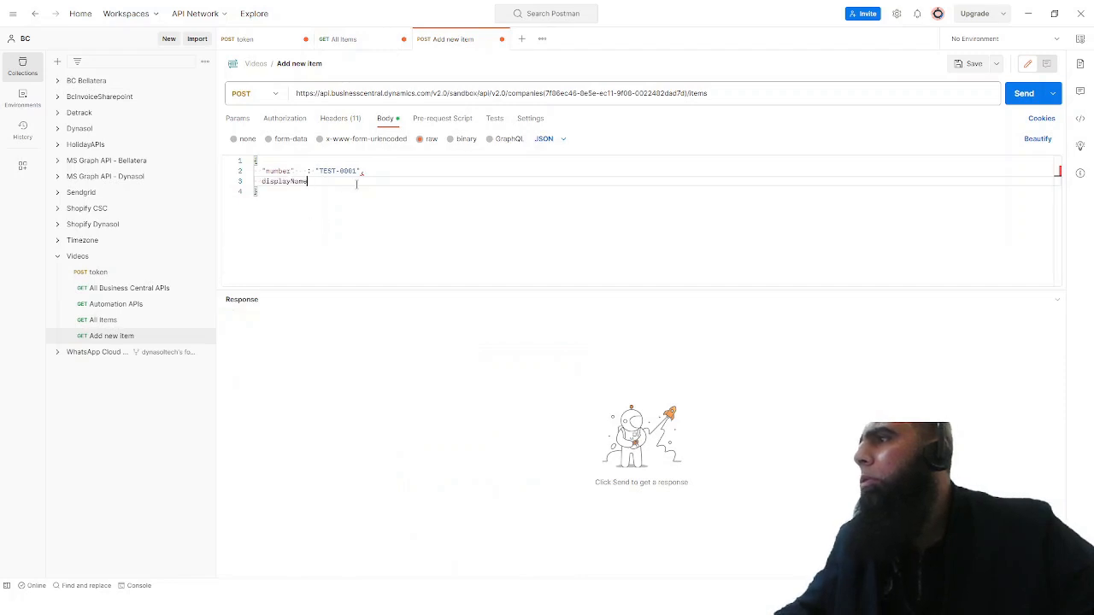
pyautogui.hotkey('ctrl', 'z')
pyautogui.write('"')
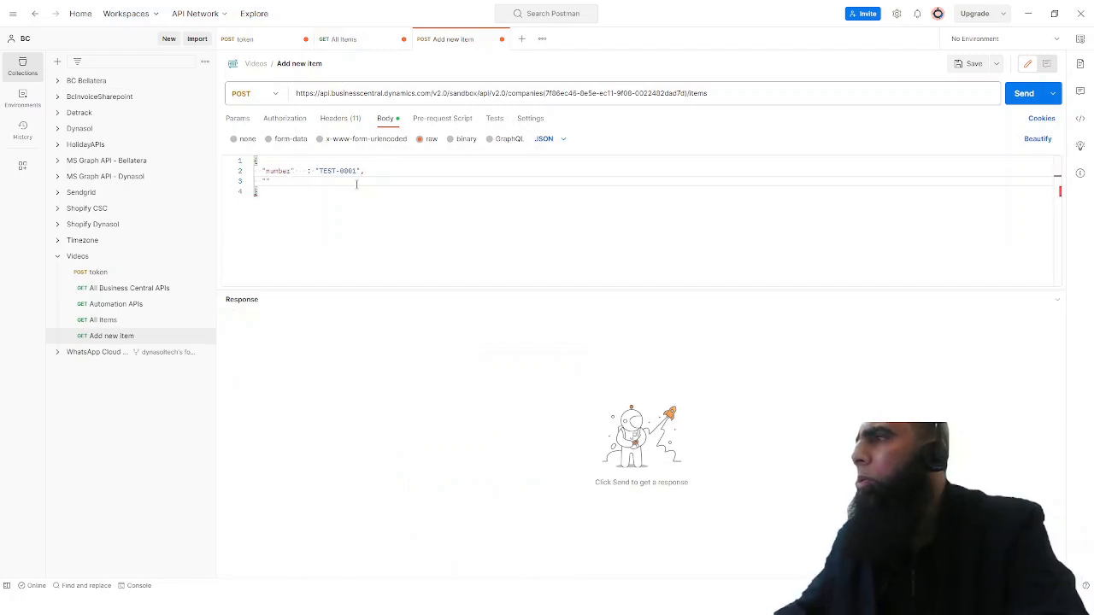
pyautogui.hotkey('ctrl', 'v')
pyautogui.write('" :')
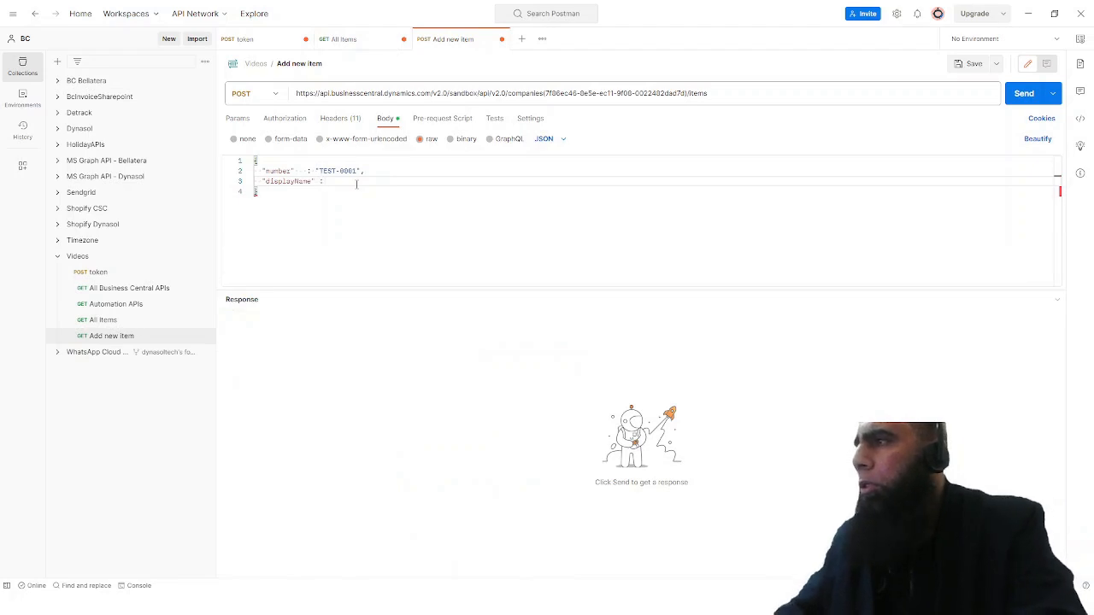
# - Give the "displayName" property the quoted value "Testing item from POSTMAN"
pyautogui.write(' "')
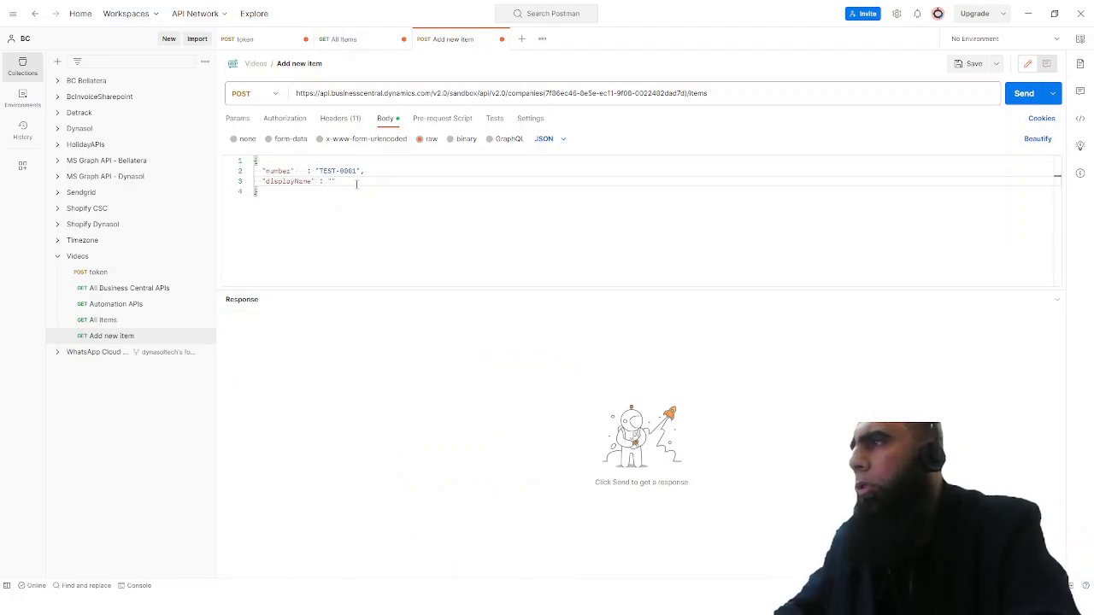
pyautogui.write('d')
pyautogui.press('BackSpace')
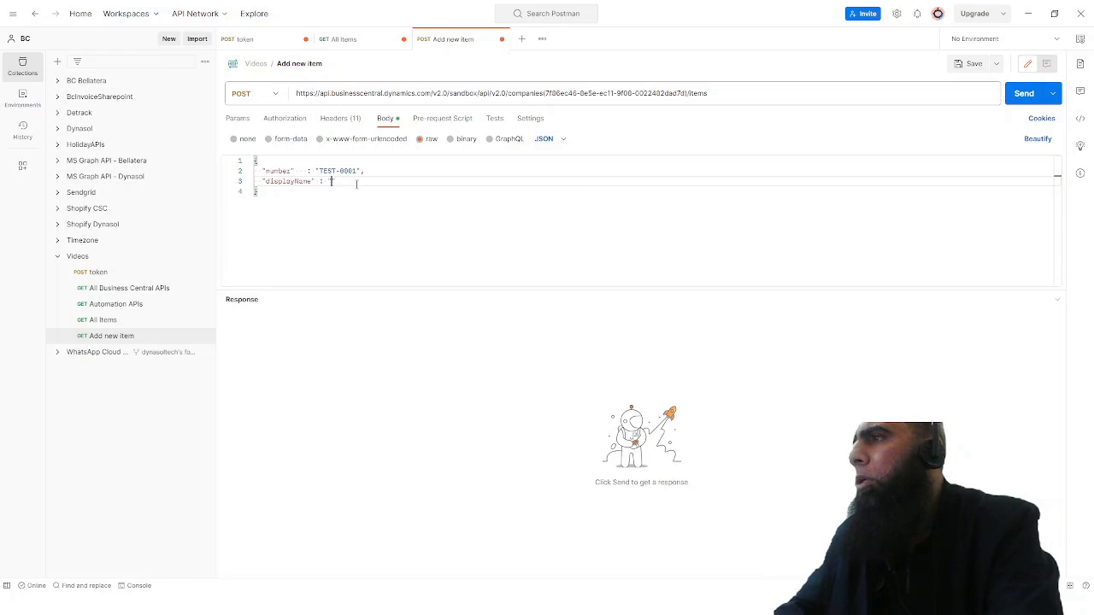
pyautogui.write('tE')
pyautogui.press('BackSpace')
pyautogui.press('BackSpace')
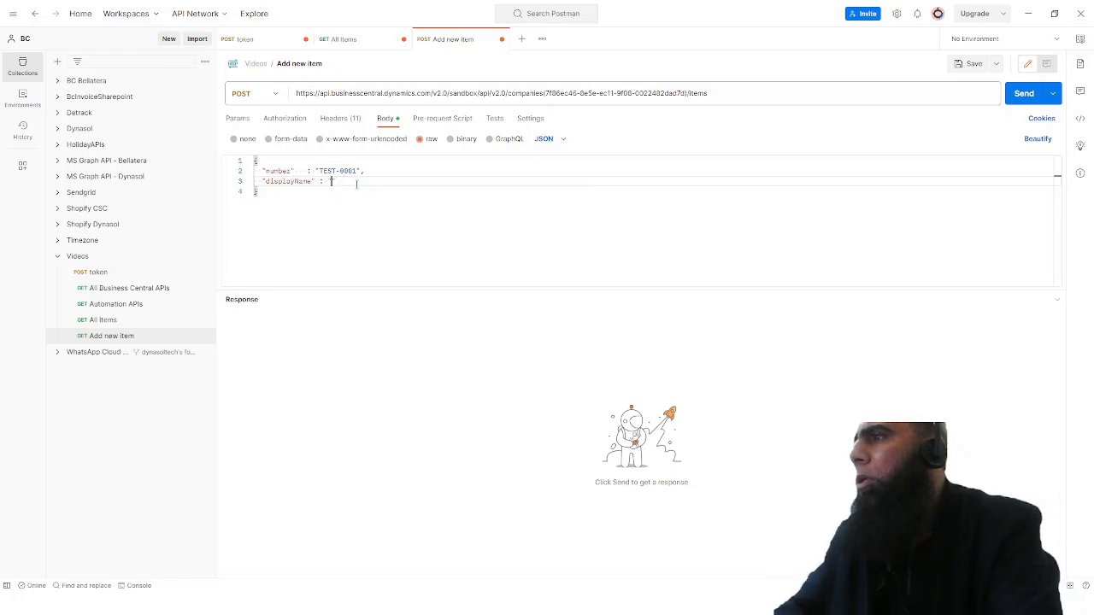
pyautogui.write('Test')
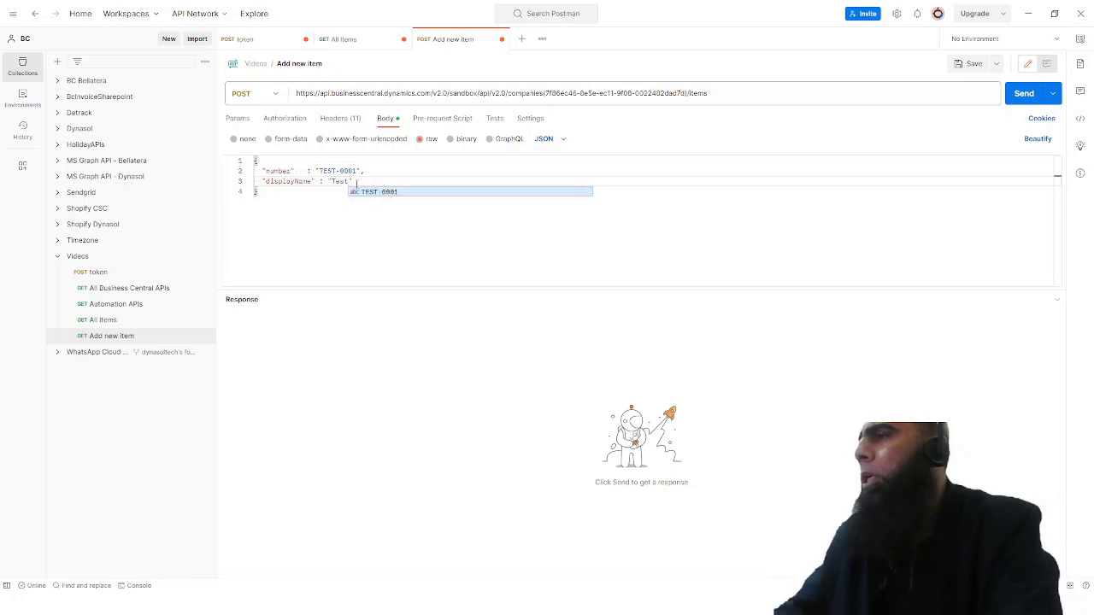
pyautogui.write('ing prod')
pyautogui.press('BackSpace')
pyautogui.press('BackSpace')
pyautogui.press('BackSpace')
pyautogui.press('BackSpace')
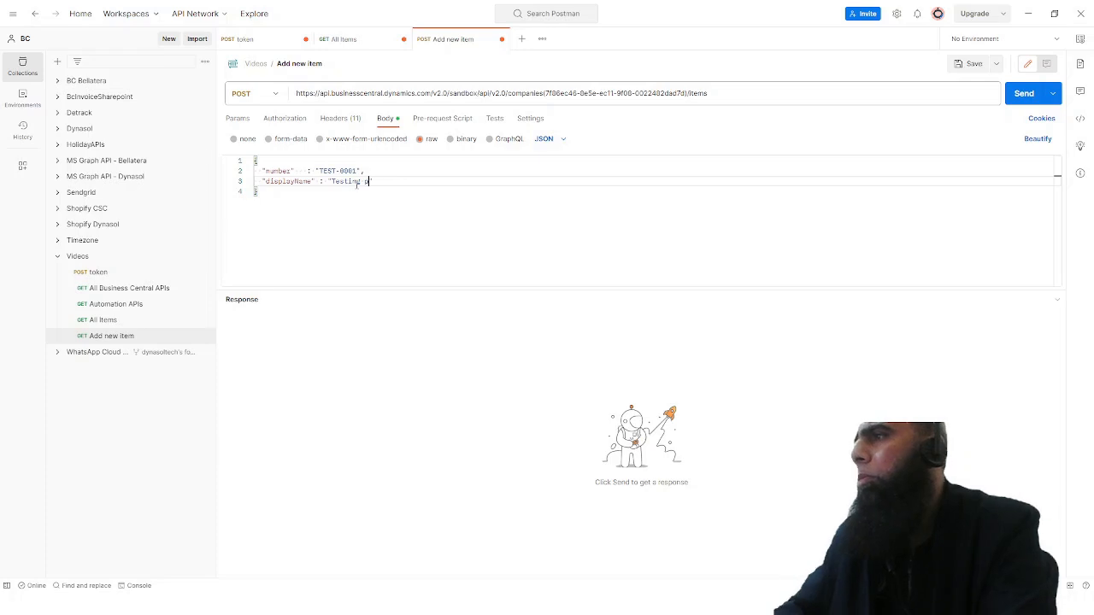
pyautogui.write('item from POSTMAN"')
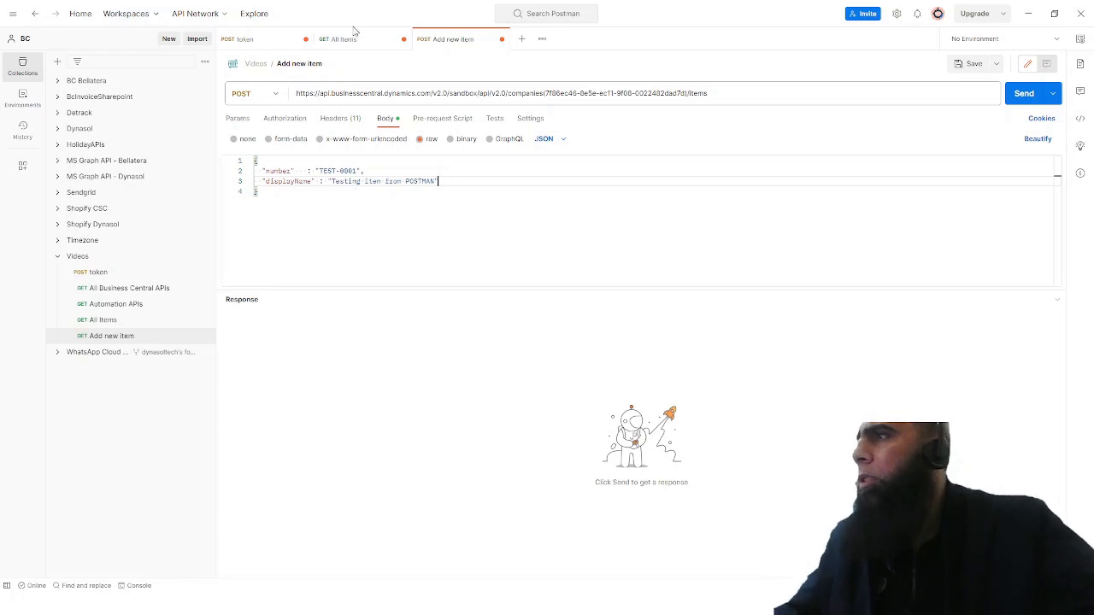
# - Look up the item type field in the All Items response and add "type": "Inventory" to the Add new item JSON body
pyautogui.click(349, 41)
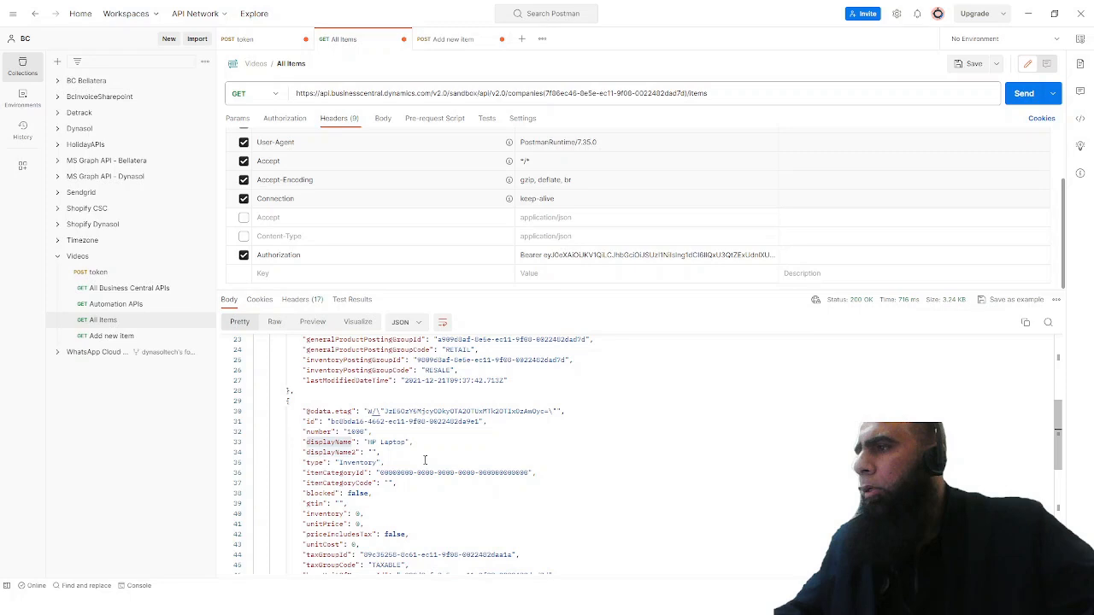
pyautogui.click(456, 42)
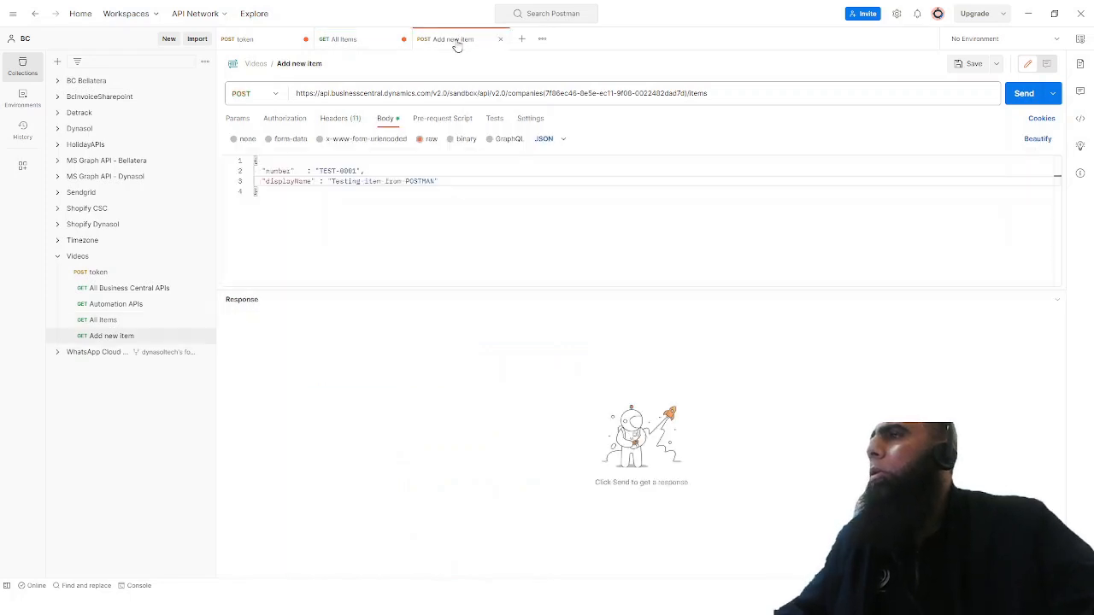
pyautogui.click(445, 181)
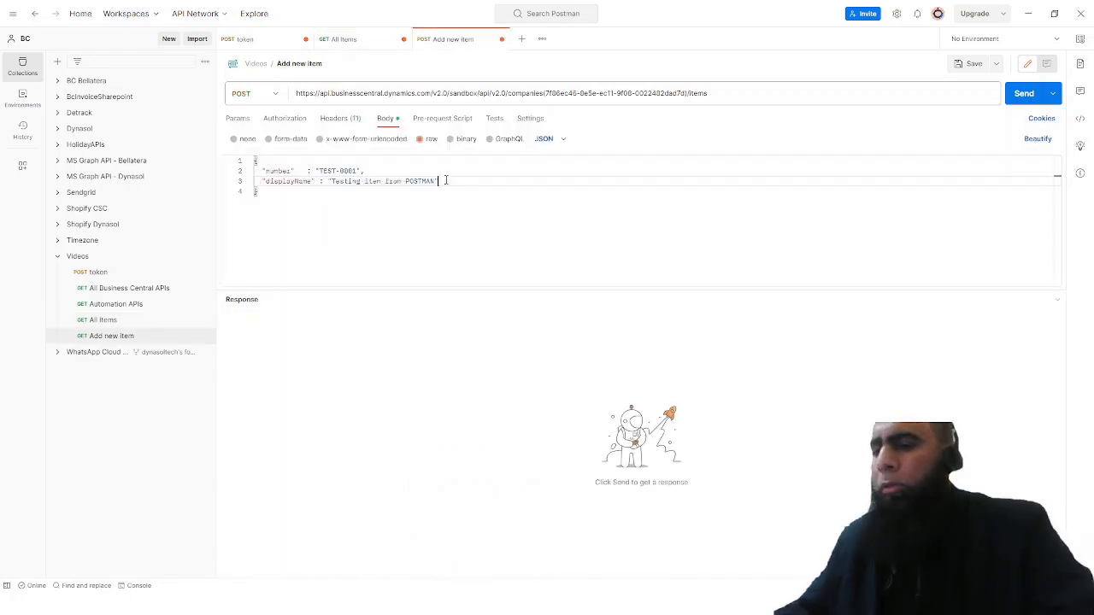
pyautogui.write(',')
pyautogui.press('Return')
pyautogui.hotkey('ctrl', 'v')
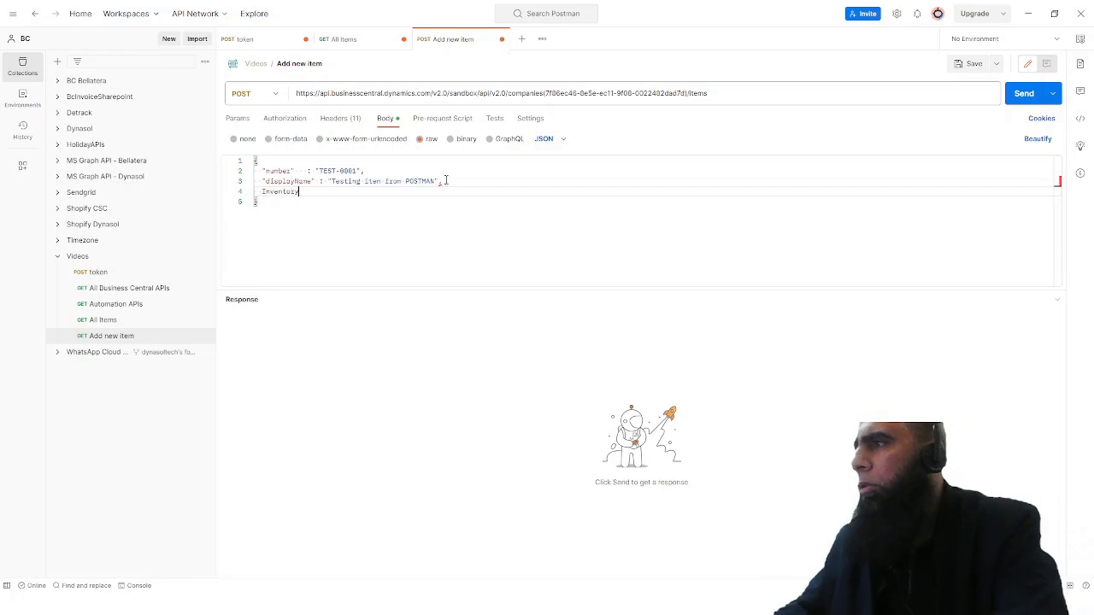
pyautogui.hotkey('ctrl', 'z')
pyautogui.write('"type"')
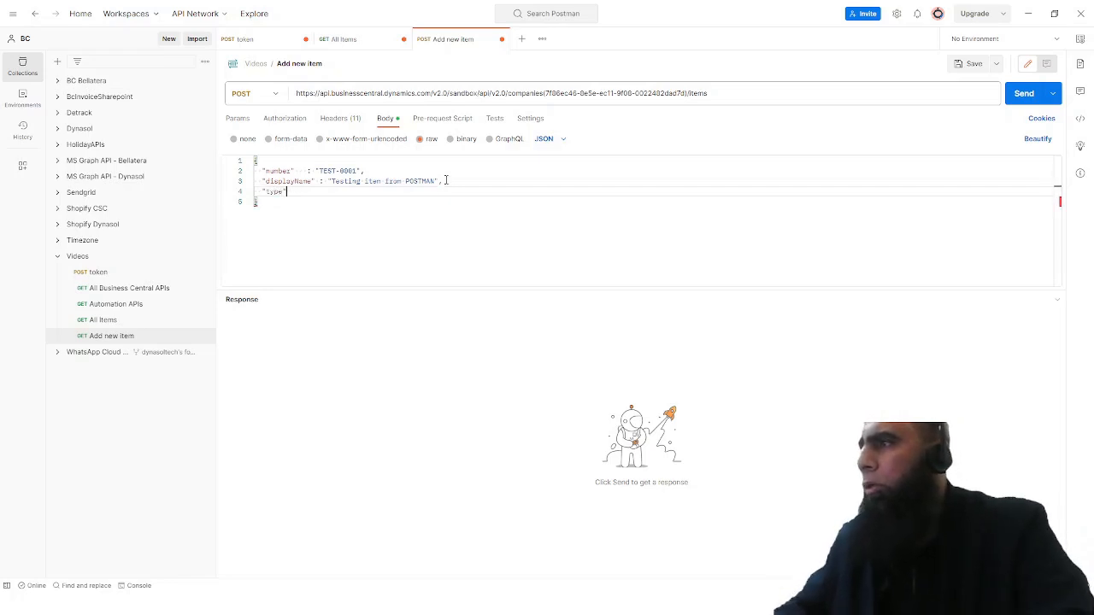
pyautogui.write(': Inventory')
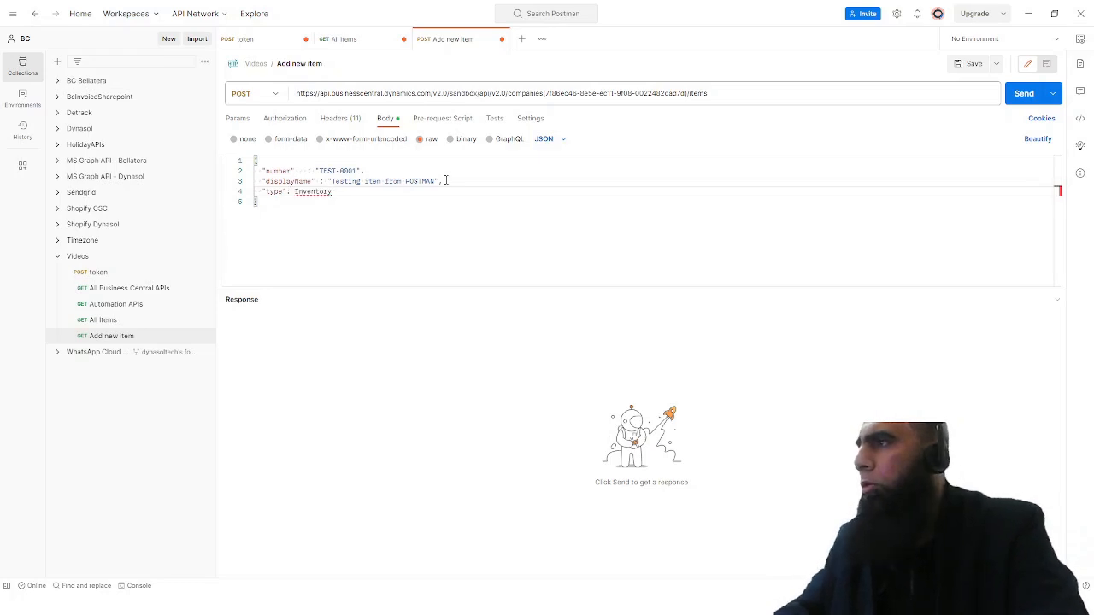
pyautogui.hotkey('ctrl', 'BackSpace')
pyautogui.write('"type":')
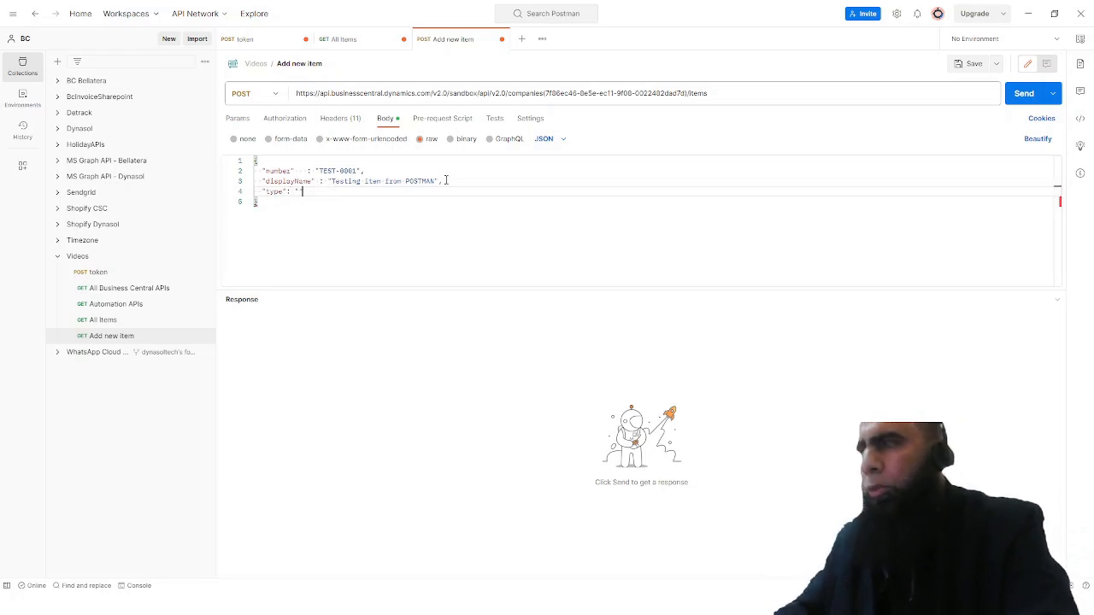
pyautogui.write('Inventory')
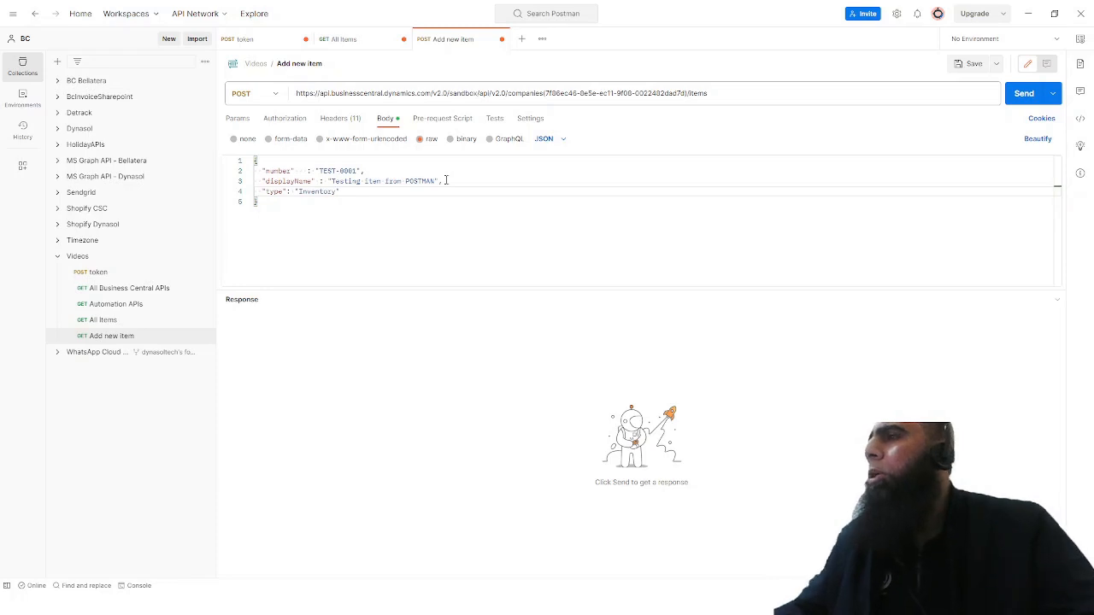
# - Review the remaining item fields in the All Items response and return to the Add new item request
pyautogui.click(346, 42)
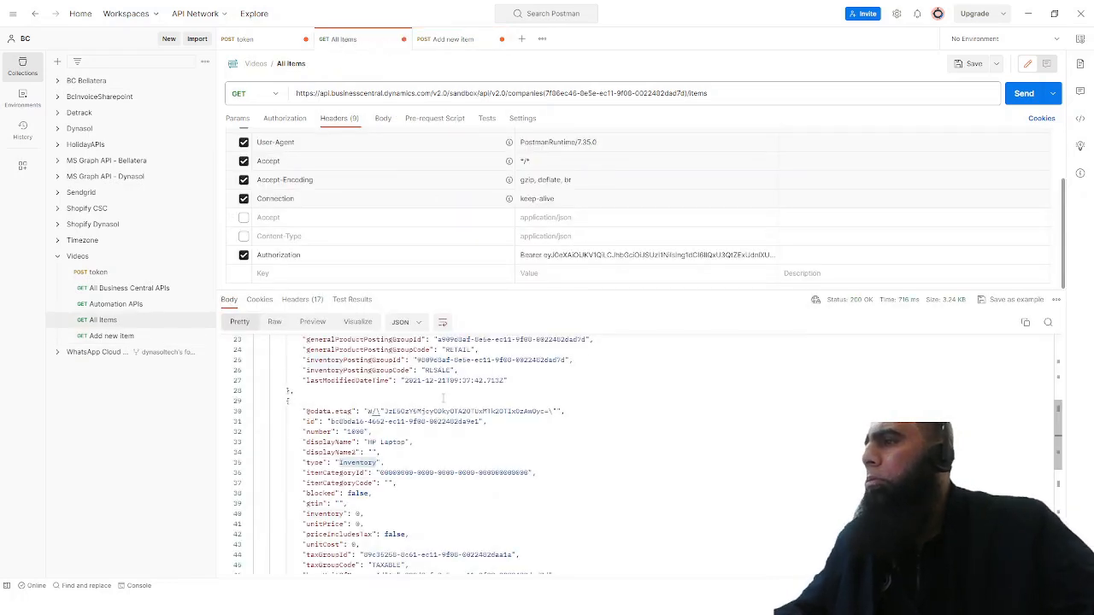
pyautogui.scroll(-2, 444, 397)
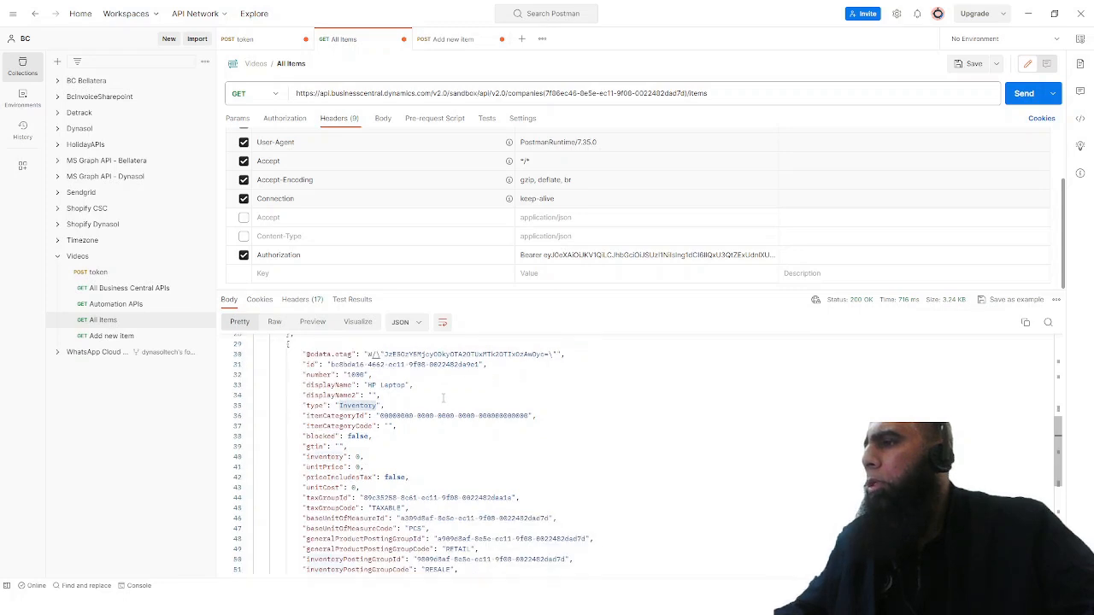
pyautogui.scroll(-2, 443, 398)
pyautogui.scroll(3, 444, 397)
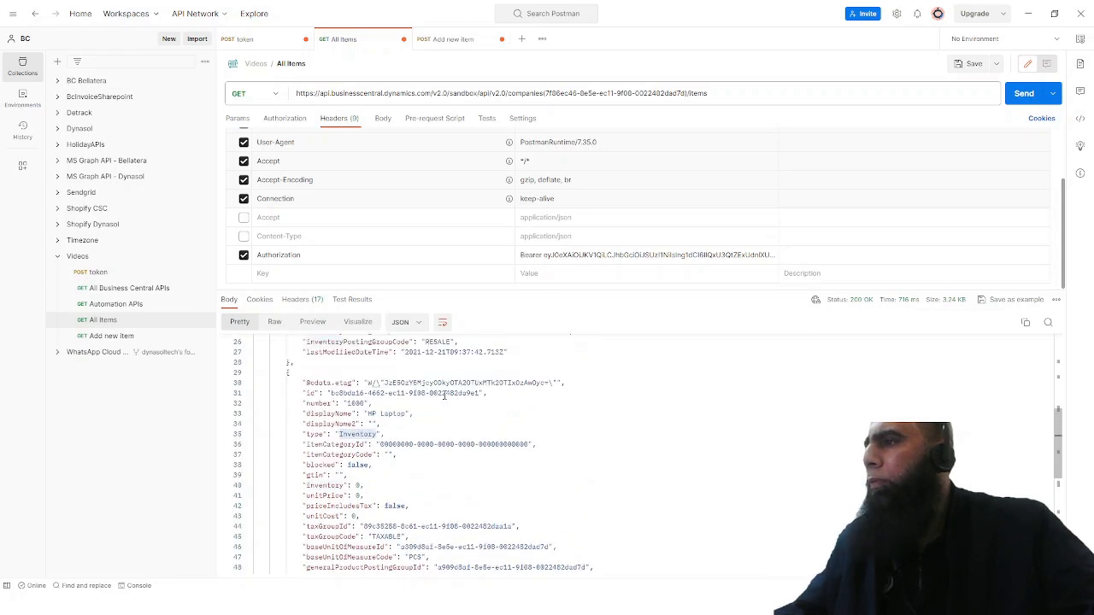
pyautogui.click(437, 39)
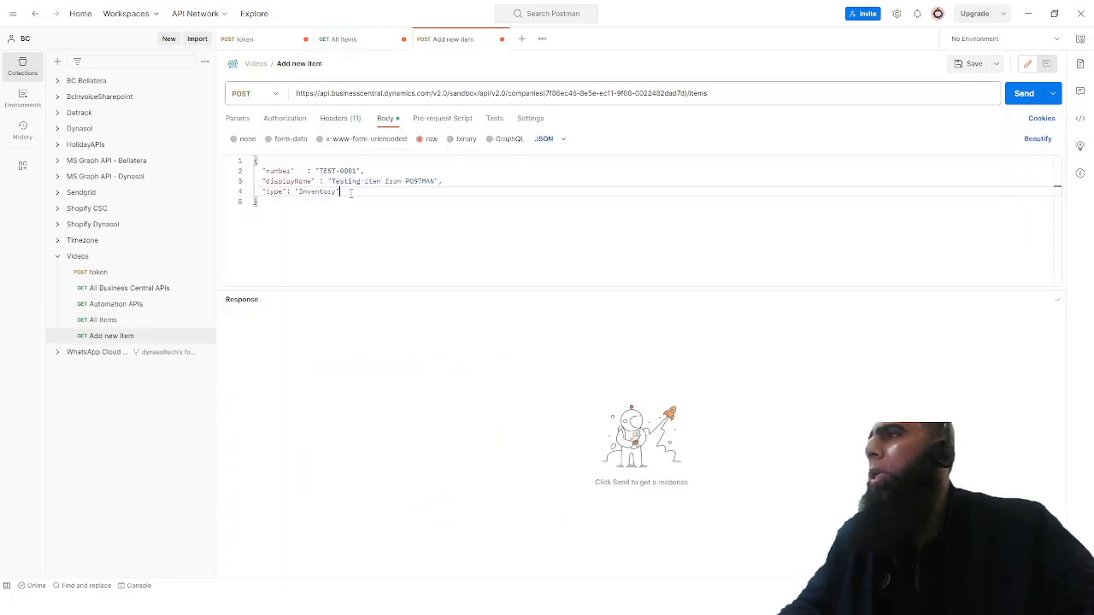
# - Send the Add new item request and check the item's number, display name and type in the response
pyautogui.click(1023, 94)
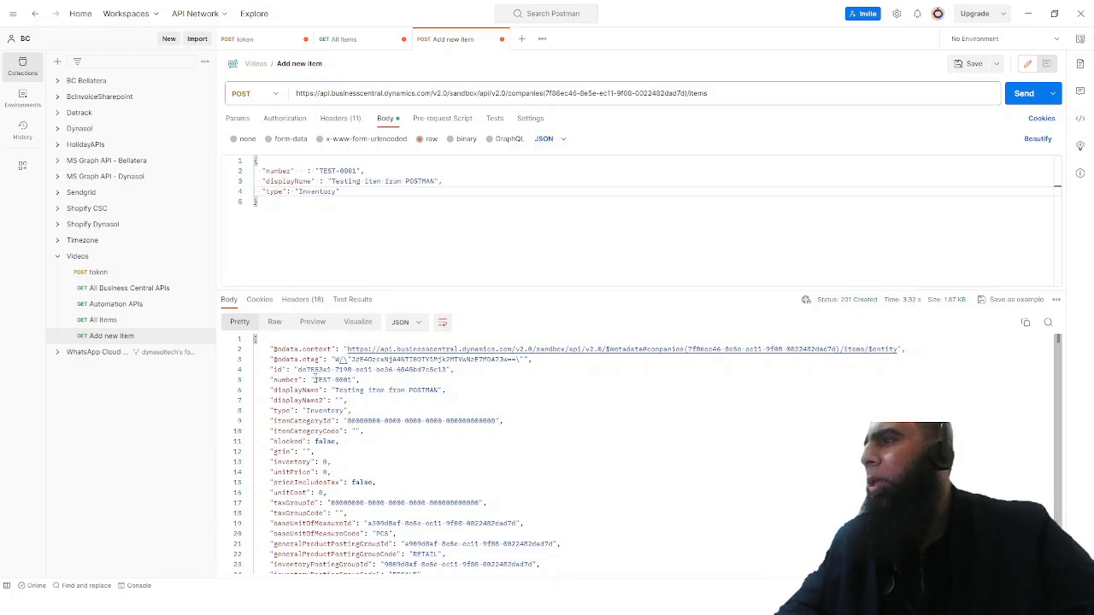
pyautogui.moveTo(314, 380); pyautogui.dragTo(439, 391)
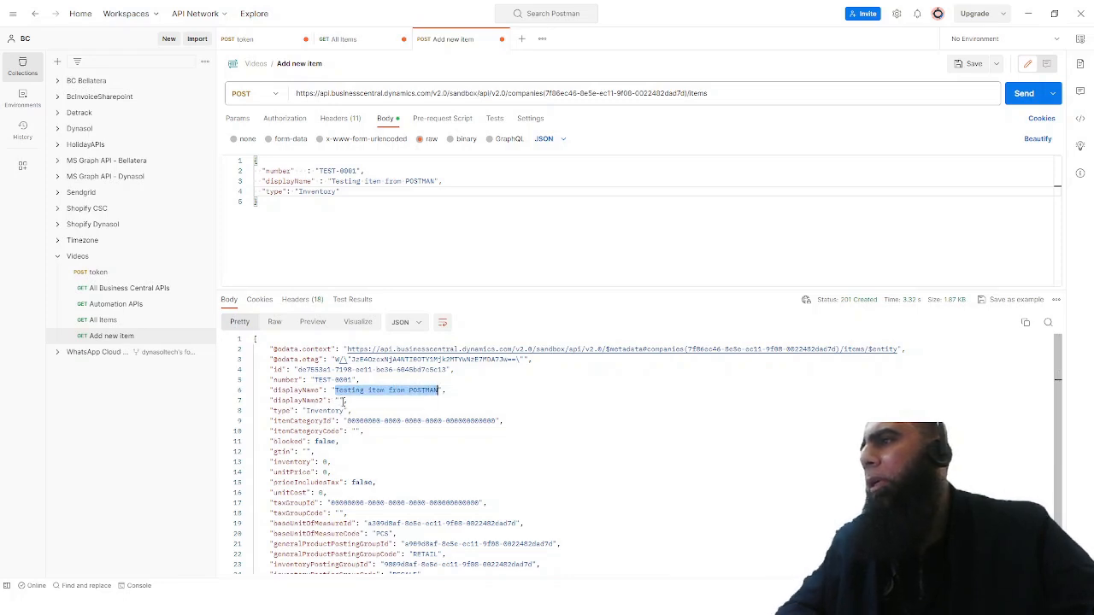
pyautogui.moveTo(307, 411); pyautogui.dragTo(344, 412)
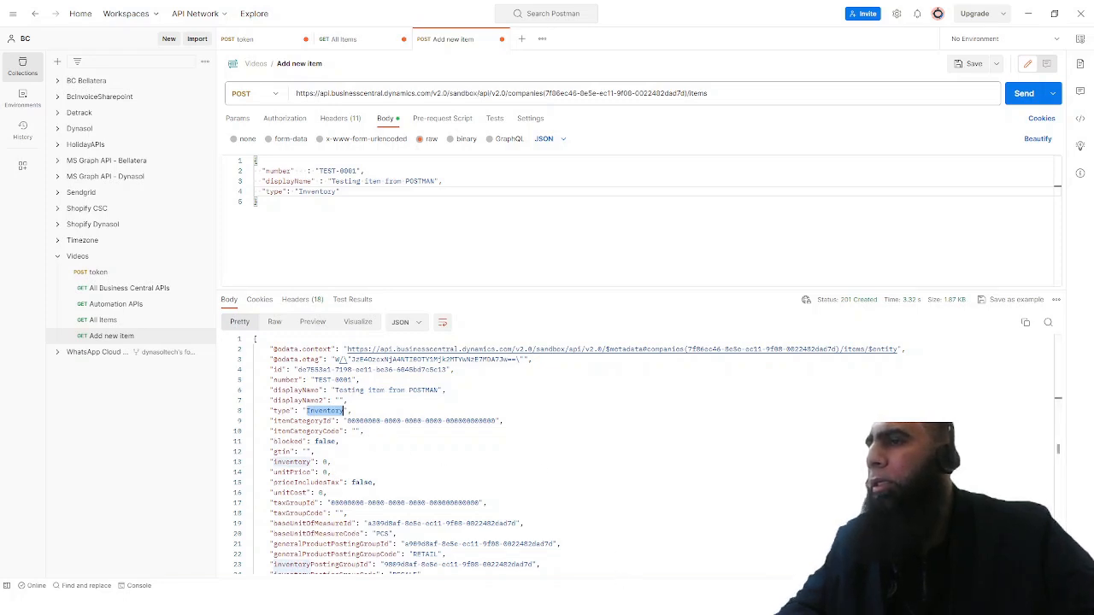
# - Switch to Business Central in the browser, refresh the Items list, and search it for "test" before clearing the search
pyautogui.click(656, 398)
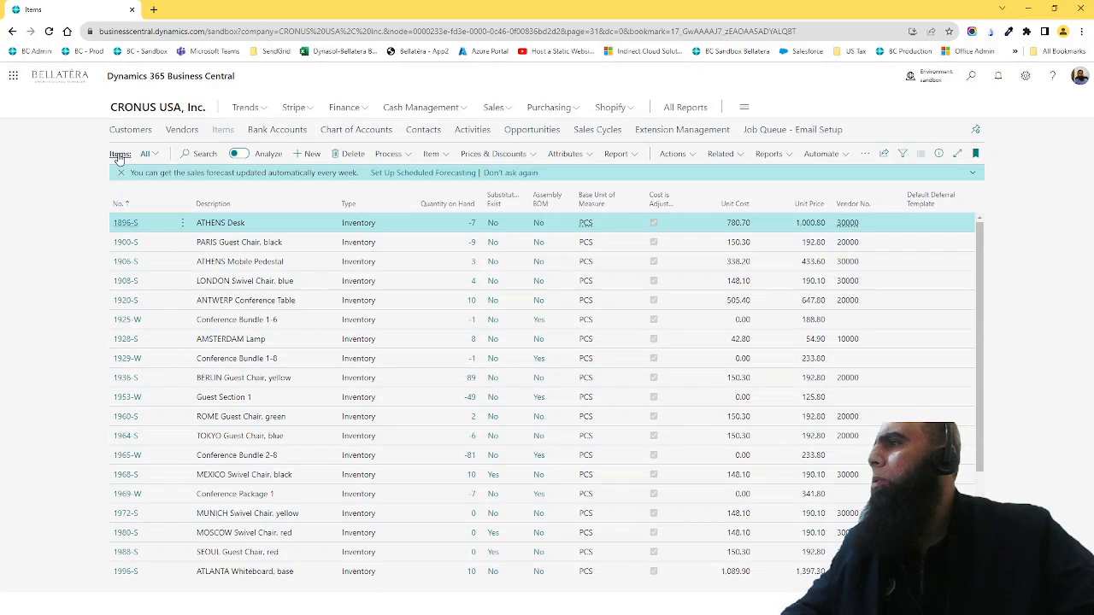
pyautogui.click(42, 32)
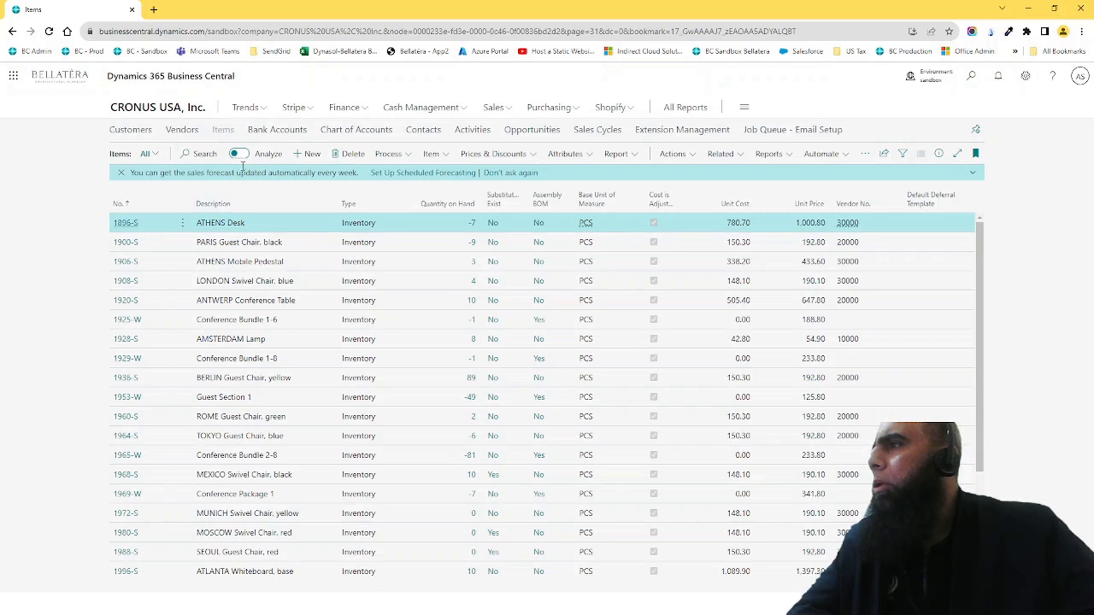
pyautogui.click(198, 154)
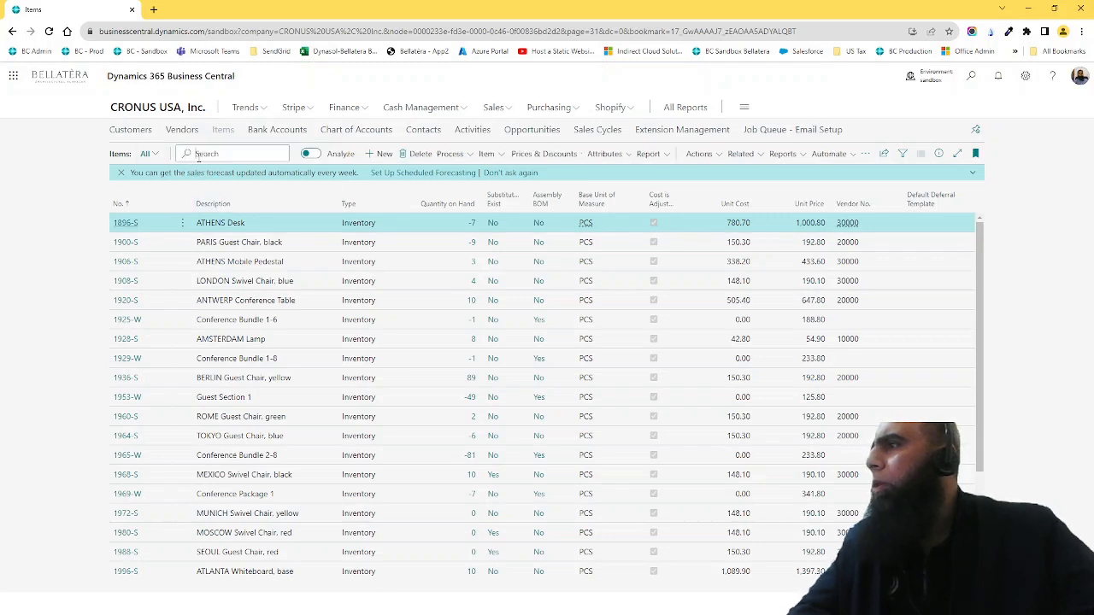
pyautogui.write('test')
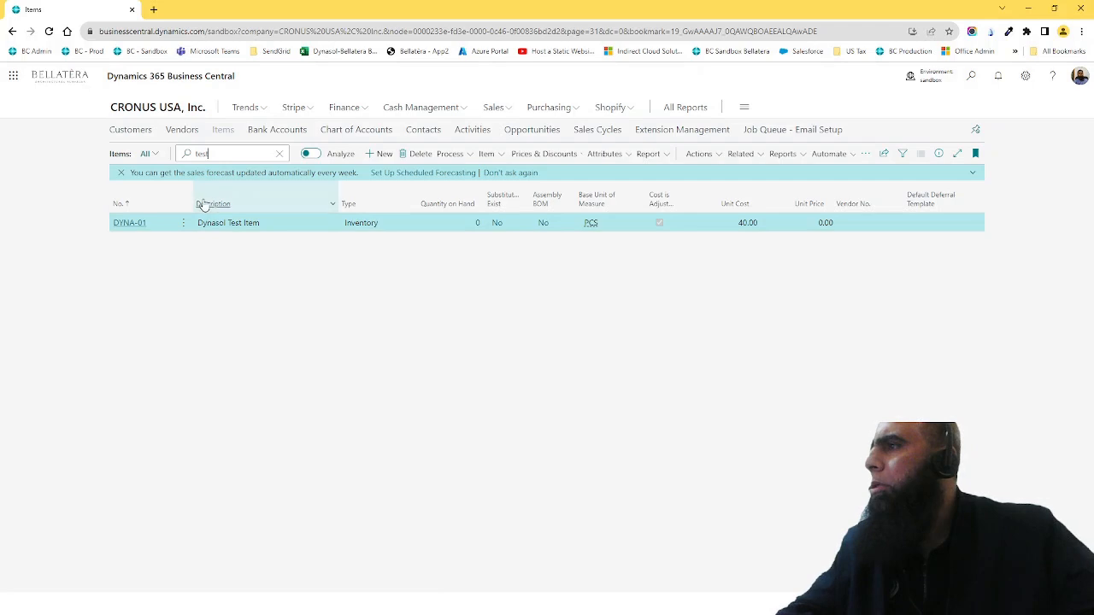
pyautogui.moveTo(212, 203)
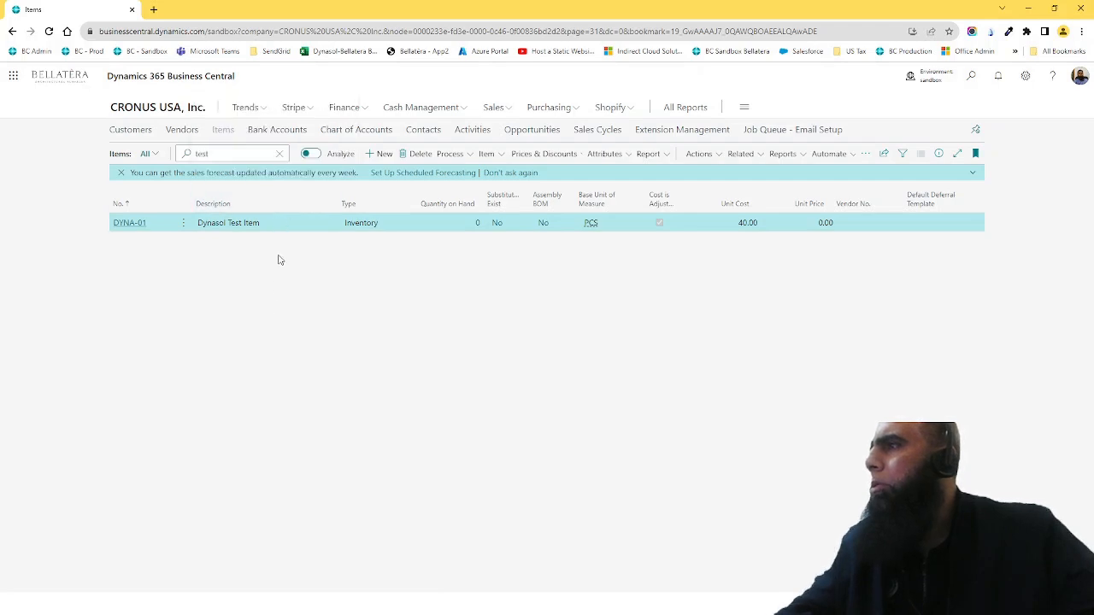
pyautogui.click(279, 153)
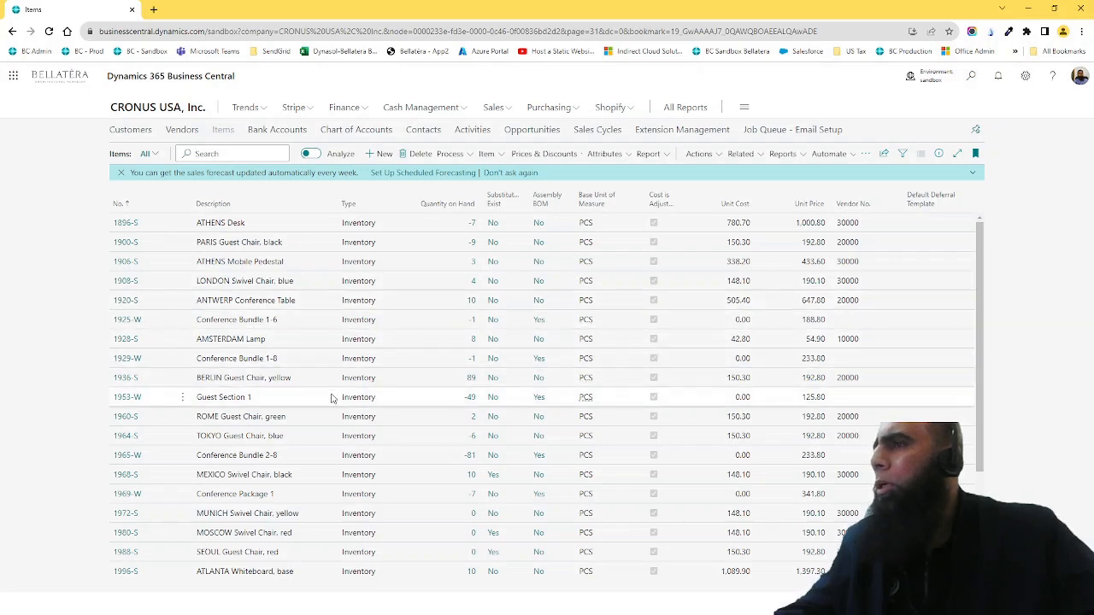
pyautogui.press('alt')
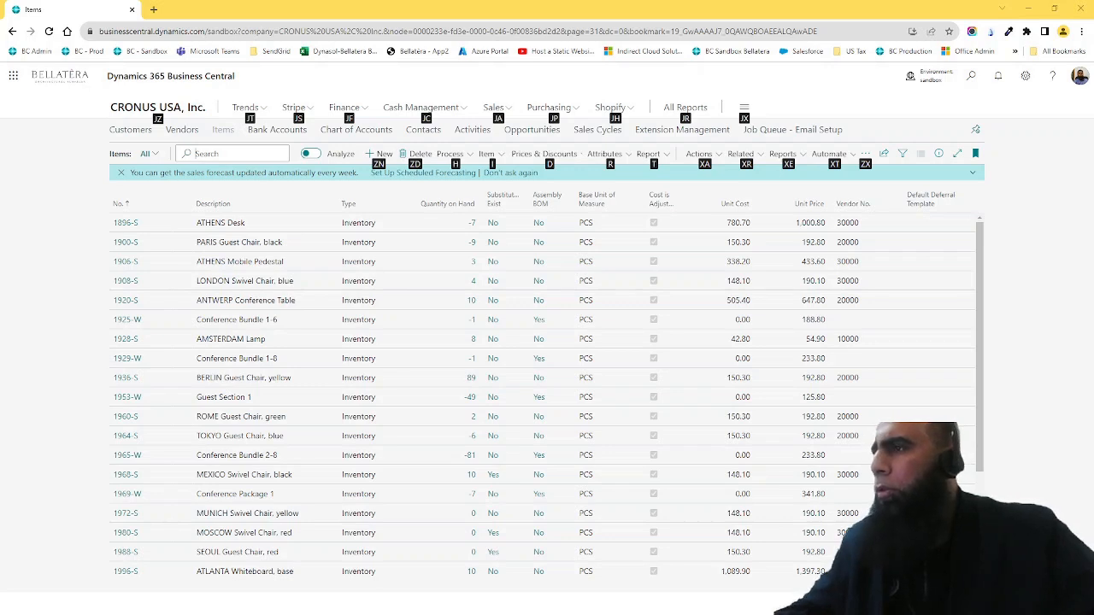
# - Search the CRONUS USA, Inc. Items list for "TEST-0001", then clear the search to restore the full list
pyautogui.click(205, 152)
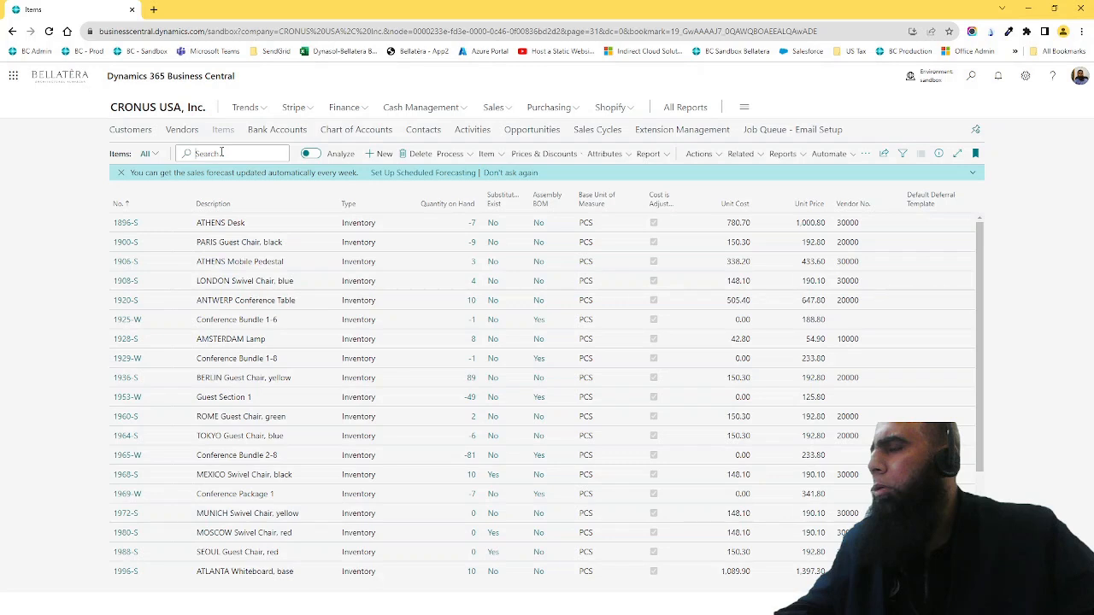
pyautogui.write('TEST-0001')
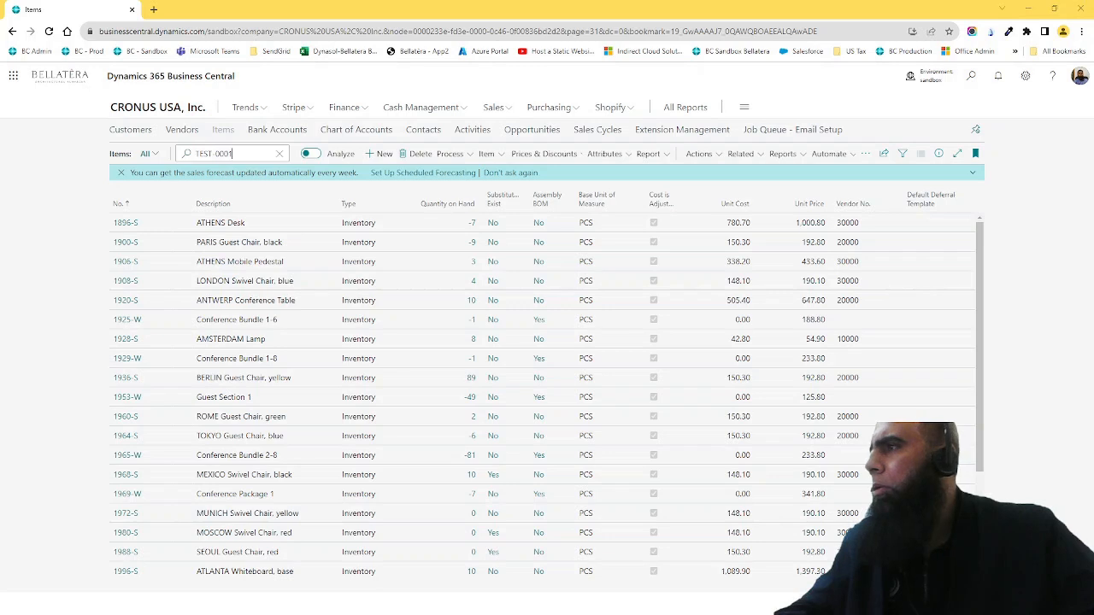
pyautogui.write('TEST-0001')
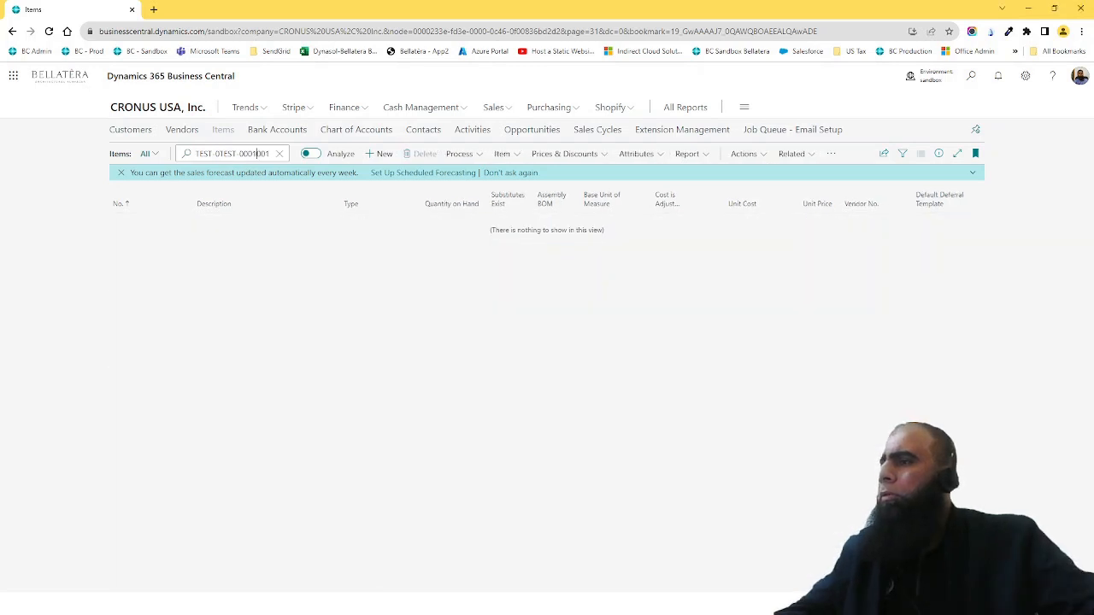
pyautogui.tripleClick(240, 154)
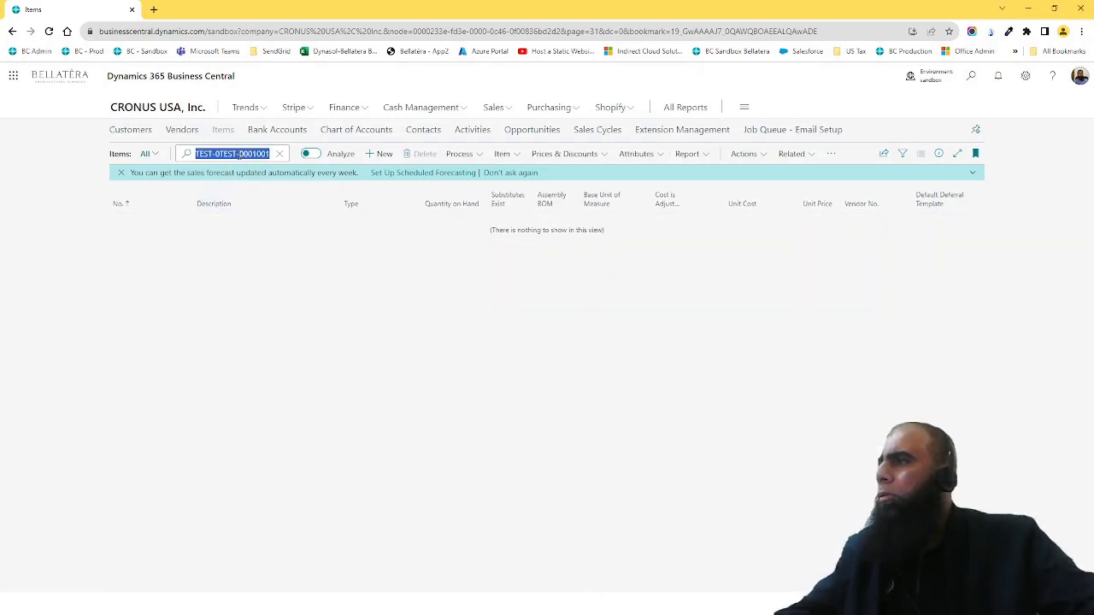
pyautogui.write('TEST-0001')
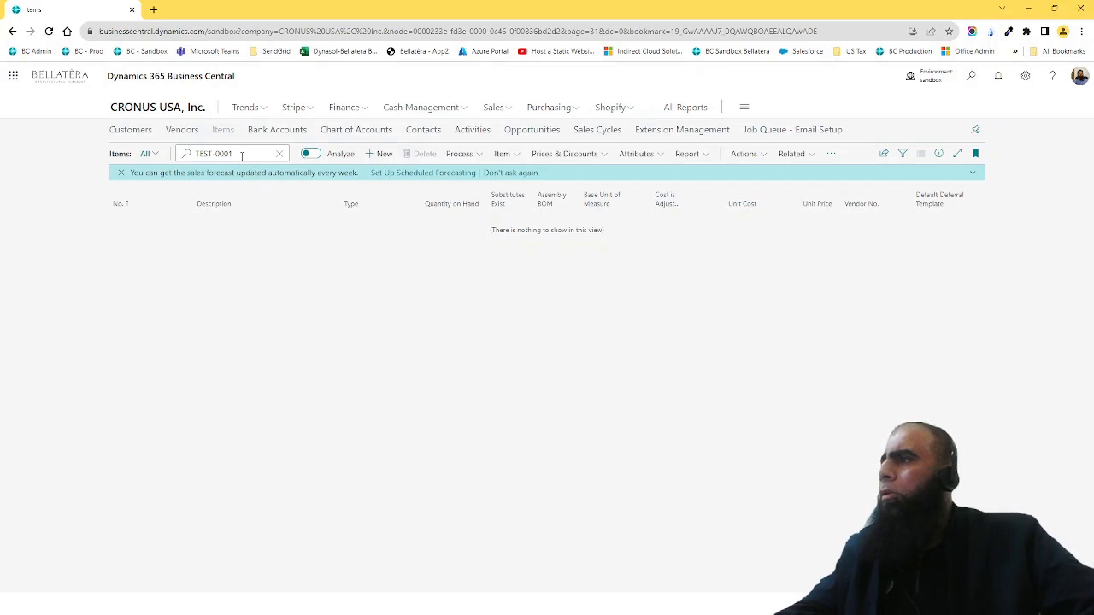
pyautogui.moveTo(242, 153); pyautogui.dragTo(190, 159)
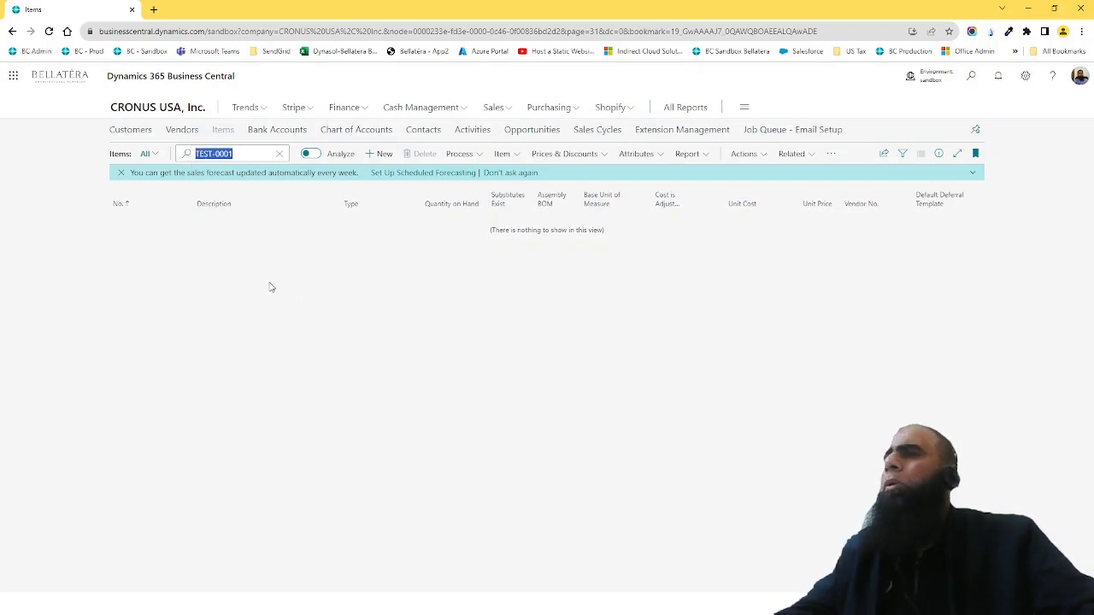
pyautogui.click(278, 154)
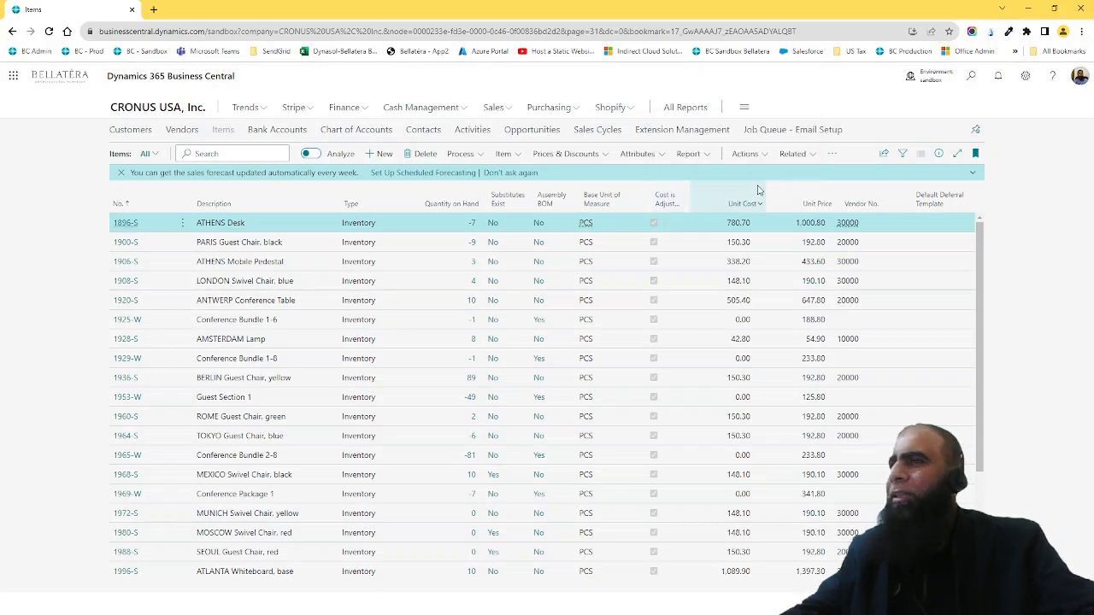
# - Change the active company to Bellatèra | Architectural Surfaces in My Settings and apply the change
pyautogui.click(1023, 81)
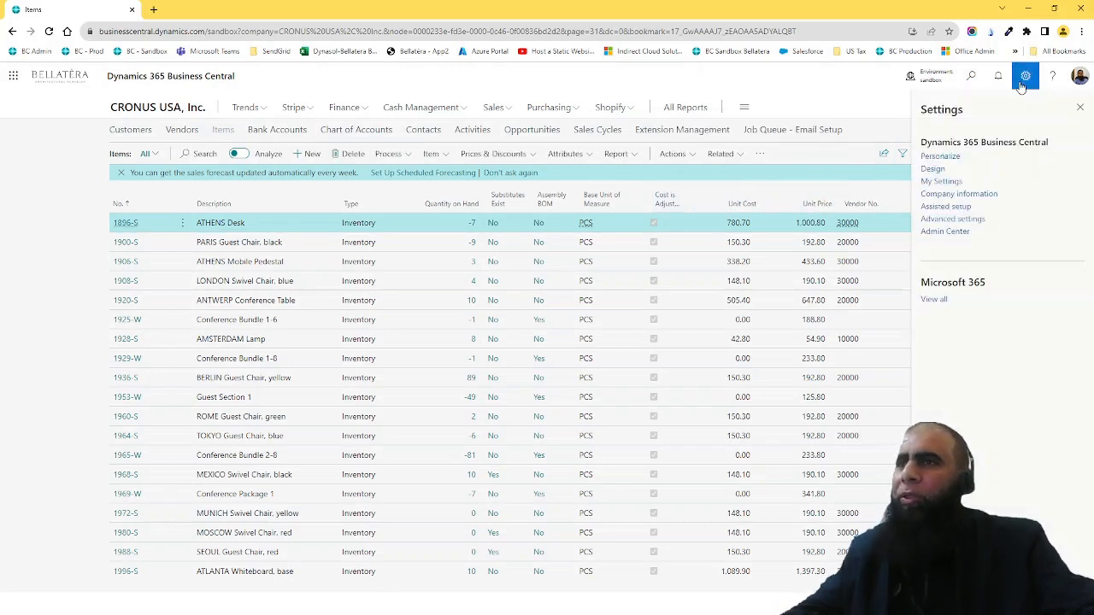
pyautogui.click(941, 182)
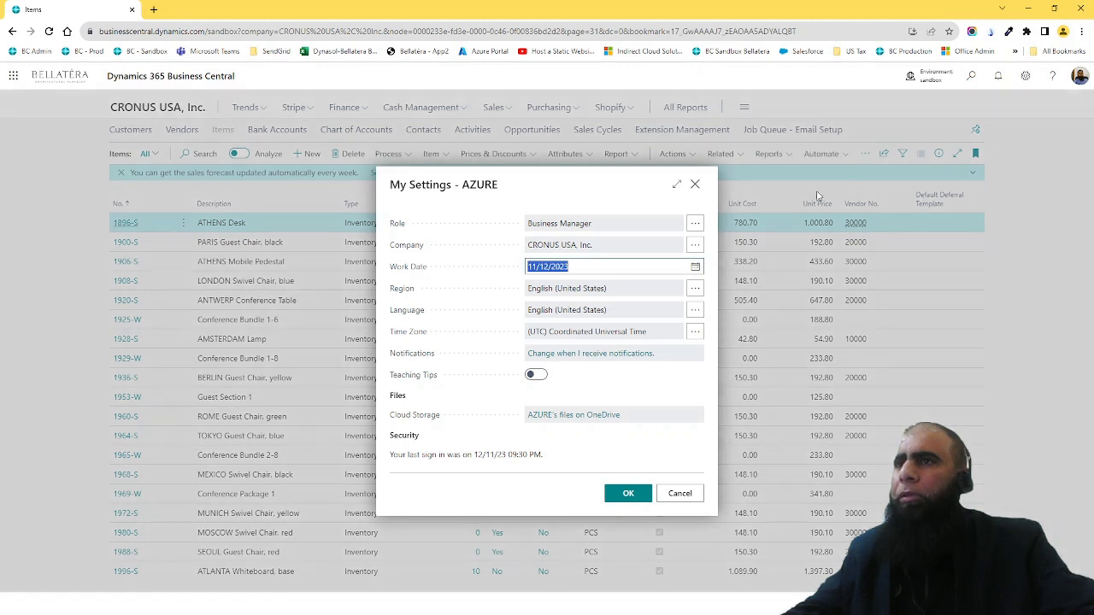
pyautogui.click(692, 247)
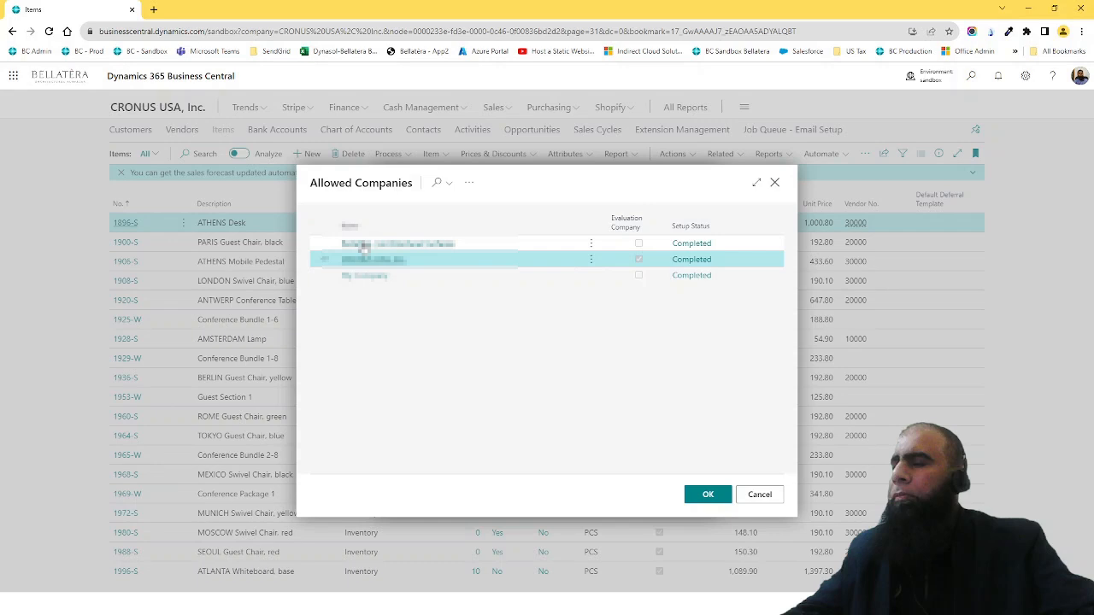
pyautogui.click(364, 246)
pyautogui.click(706, 494)
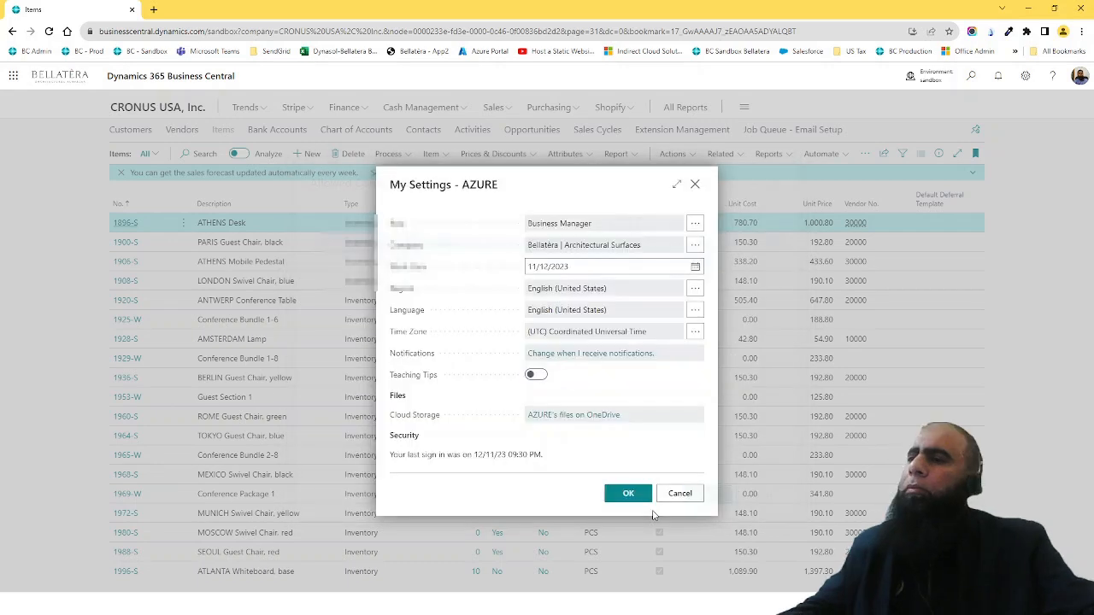
pyautogui.click(644, 494)
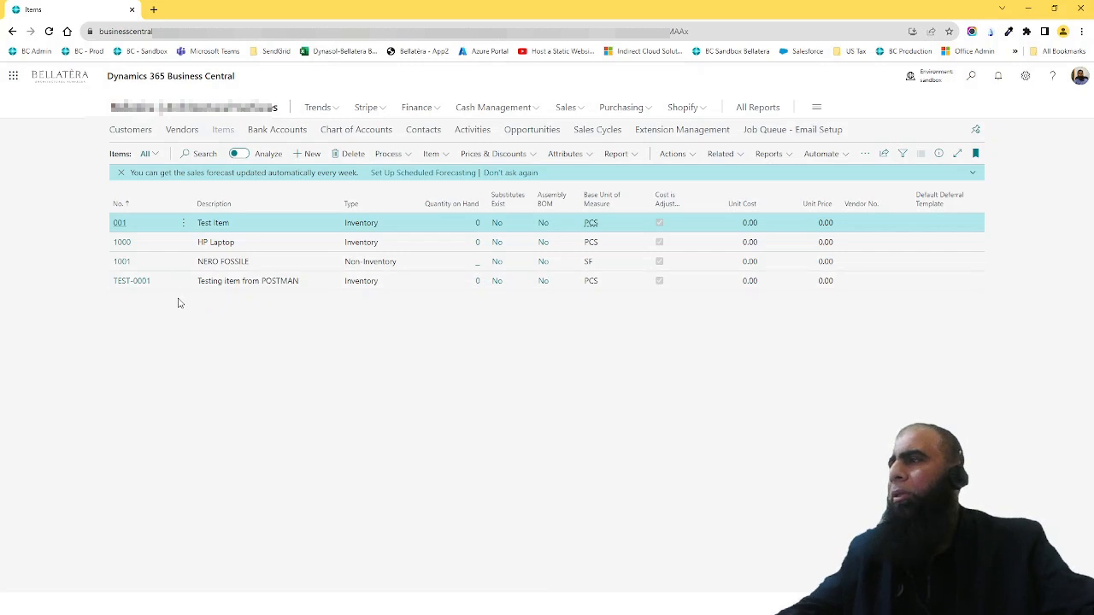
# - Open the item card of TEST-0001 and check its number, description, type and base unit of measure
pyautogui.click(142, 287)
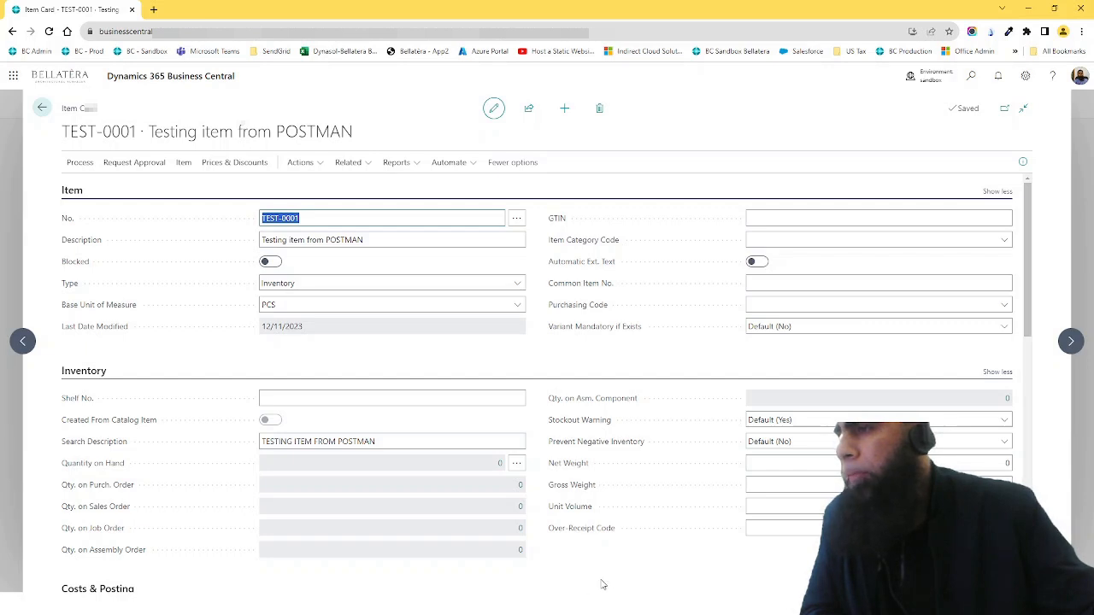
pyautogui.click(519, 612)
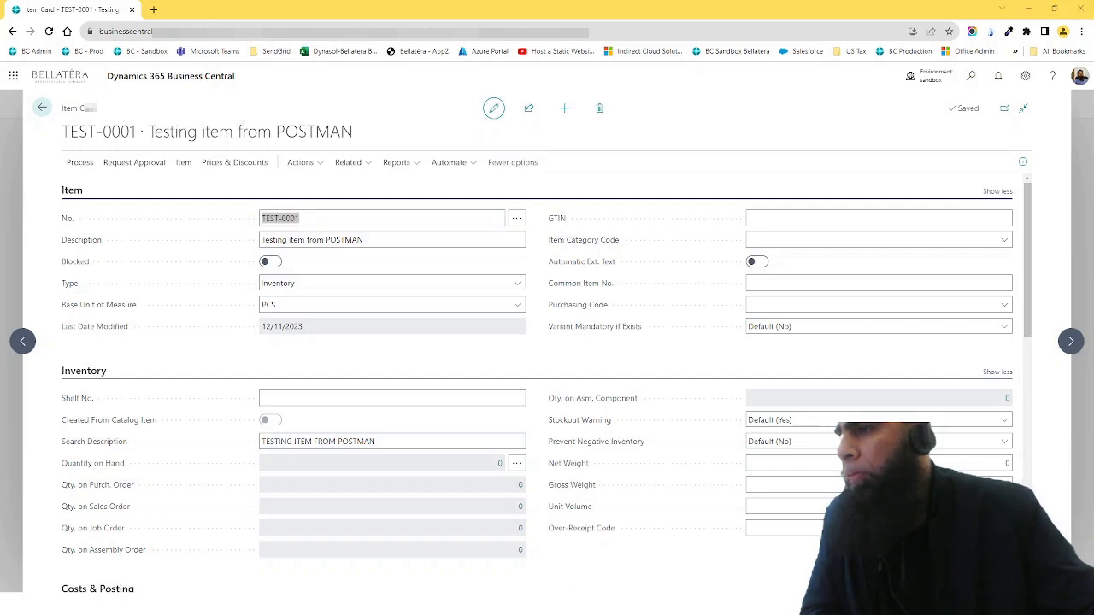